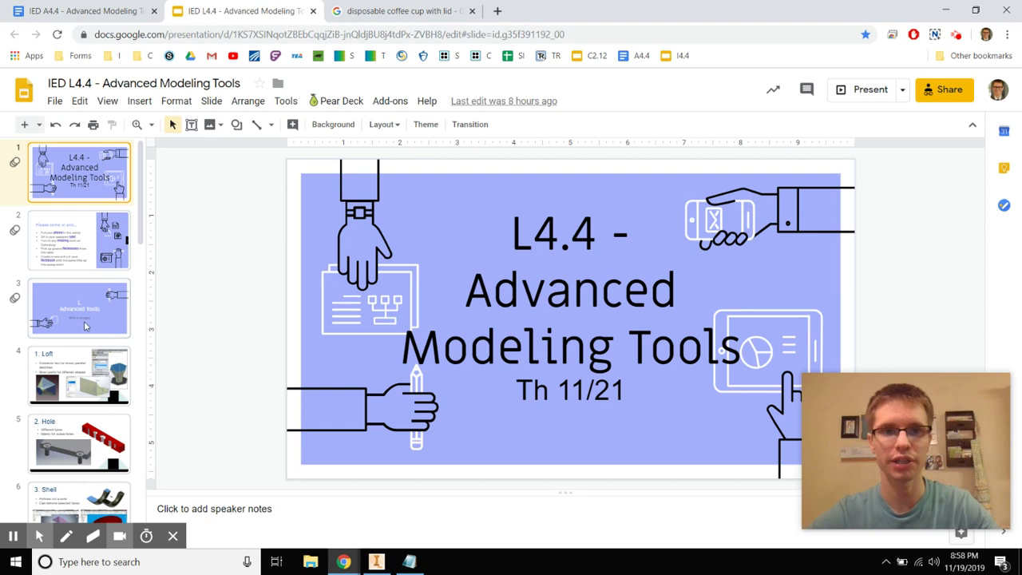
# - Check the coffee cup image results, then return to the deck and view the Mirror slide
pyautogui.click(440, 10)
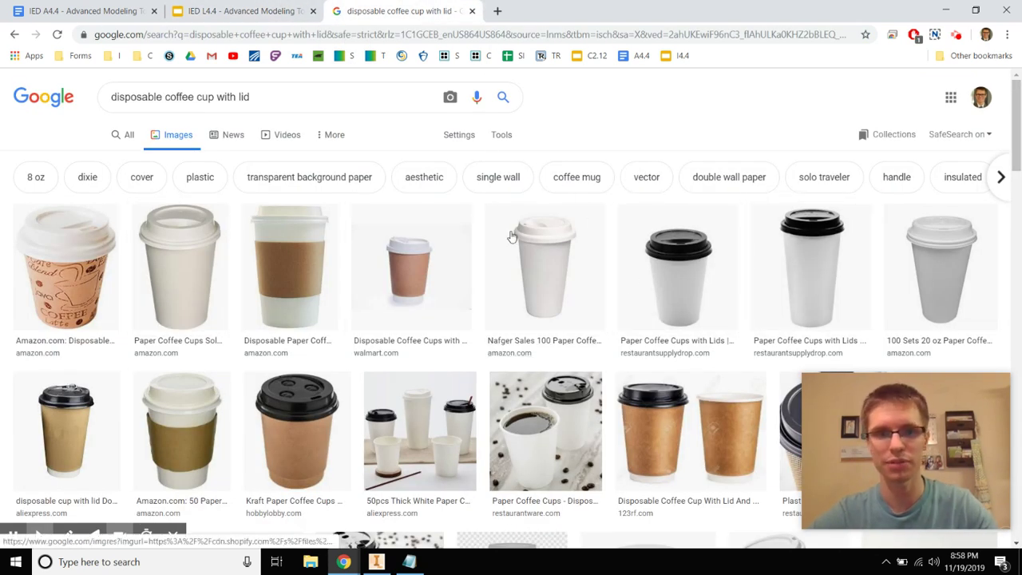
pyautogui.click(295, 11)
pyautogui.click(69, 299)
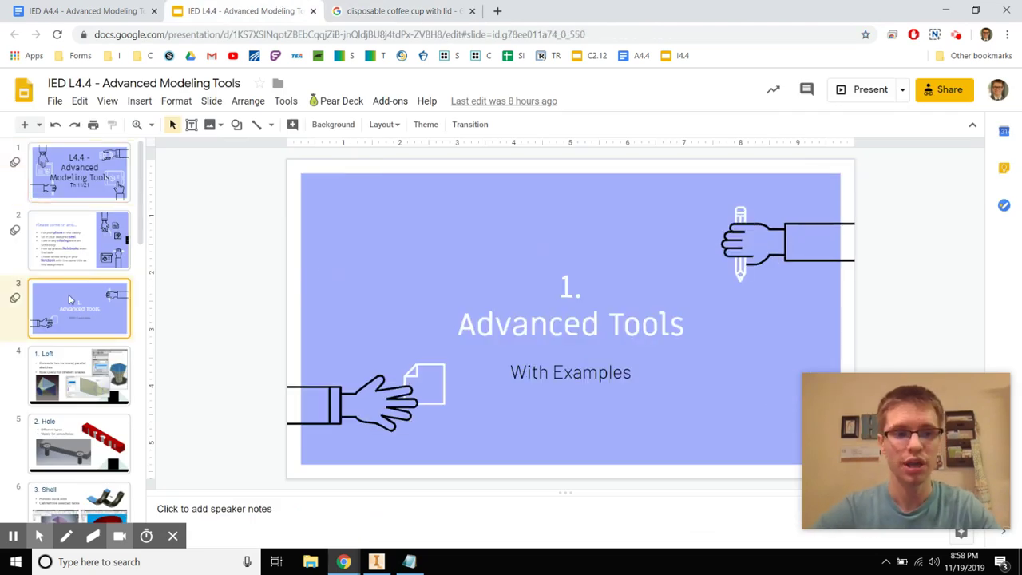
pyautogui.scroll(-10, 69, 299)
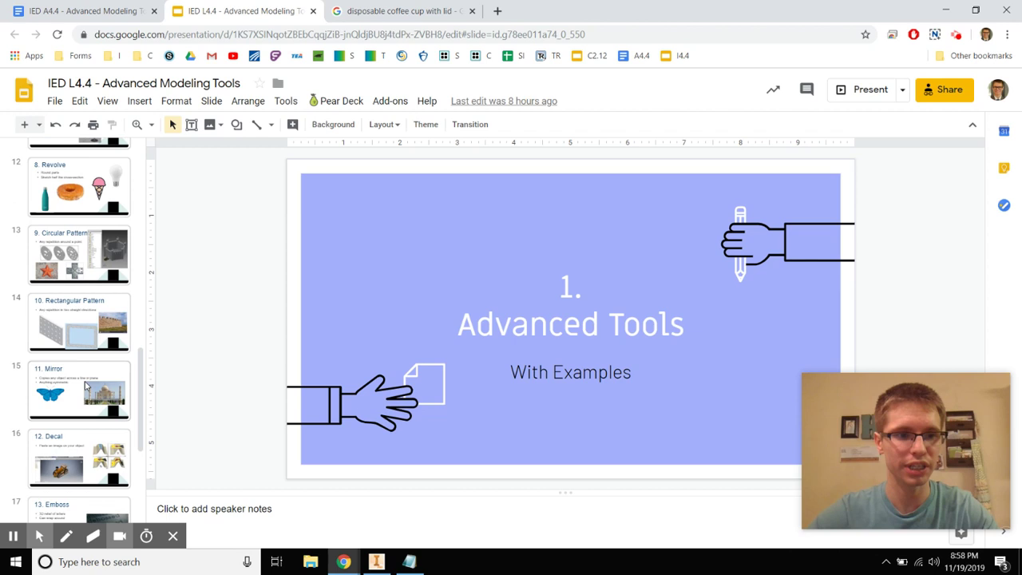
pyautogui.click(86, 387)
# - Scroll the filmstrip back and settle on slide 3, '1. Advanced Tools – With Examples'
pyautogui.scroll(-3, 86, 387)
pyautogui.scroll(-1, 71, 248)
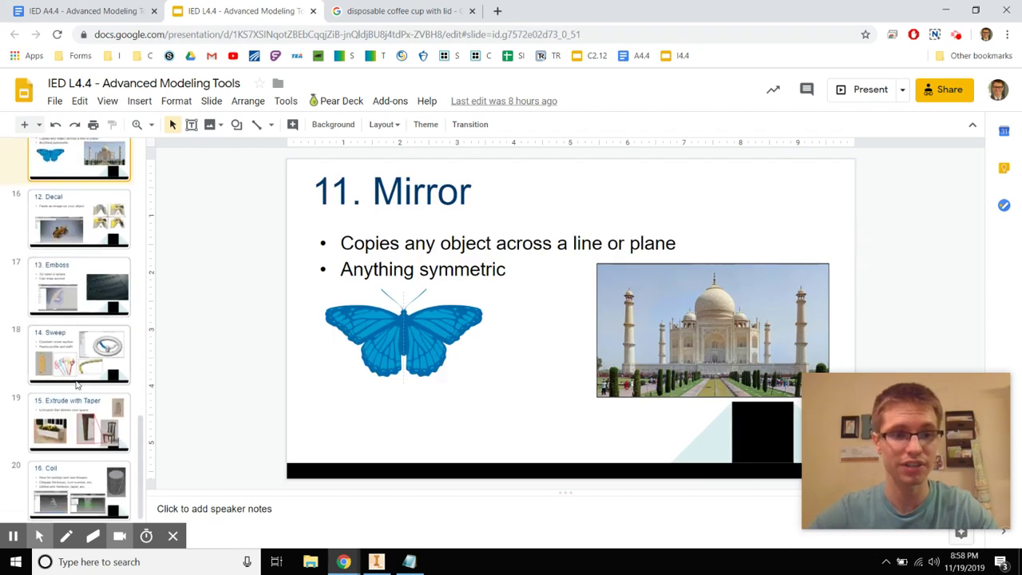
pyautogui.scroll(7, 70, 375)
pyautogui.scroll(2, 70, 375)
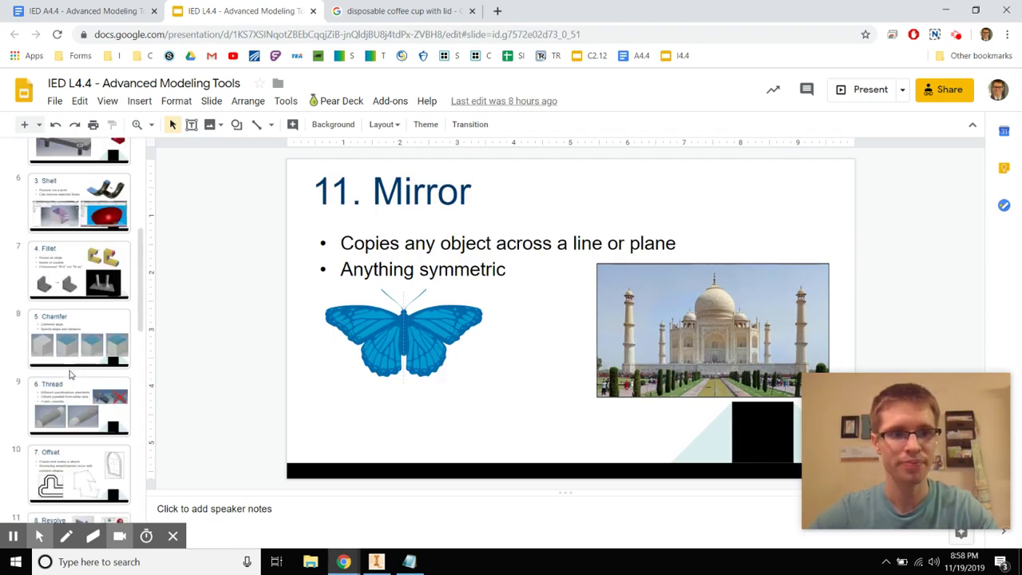
pyautogui.scroll(5, 79, 311)
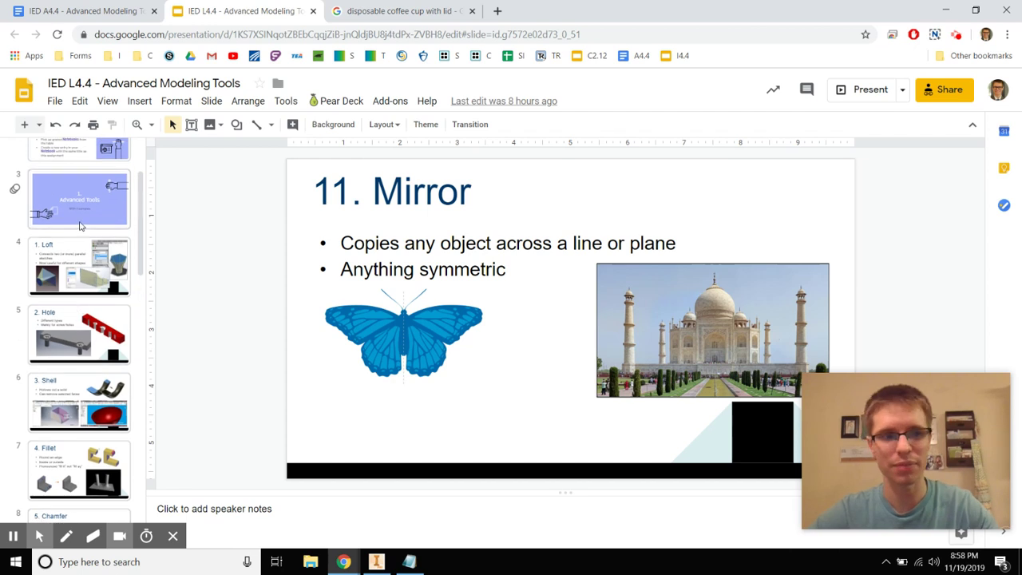
pyautogui.click(90, 212)
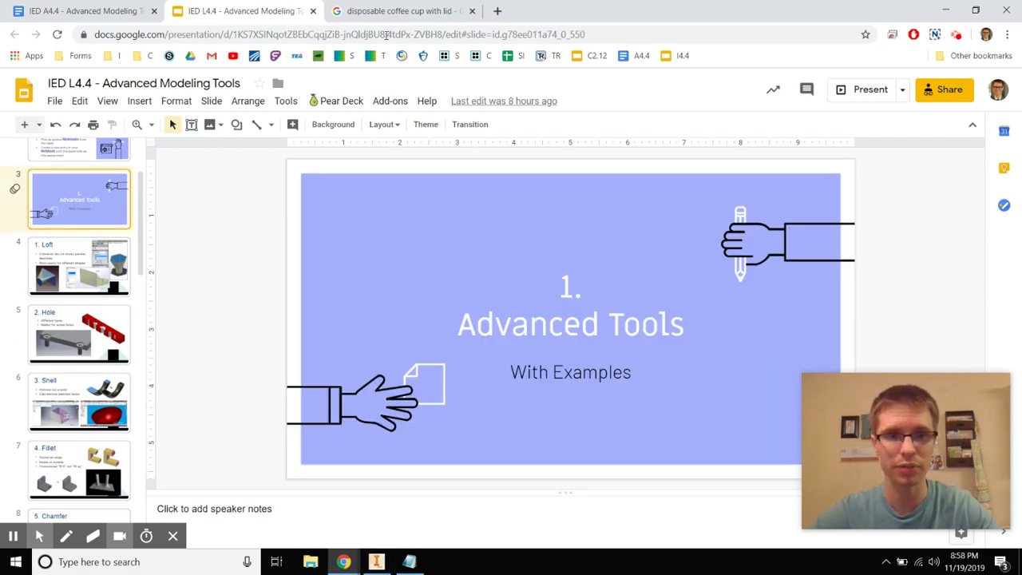
pyautogui.moveTo(376, 561)
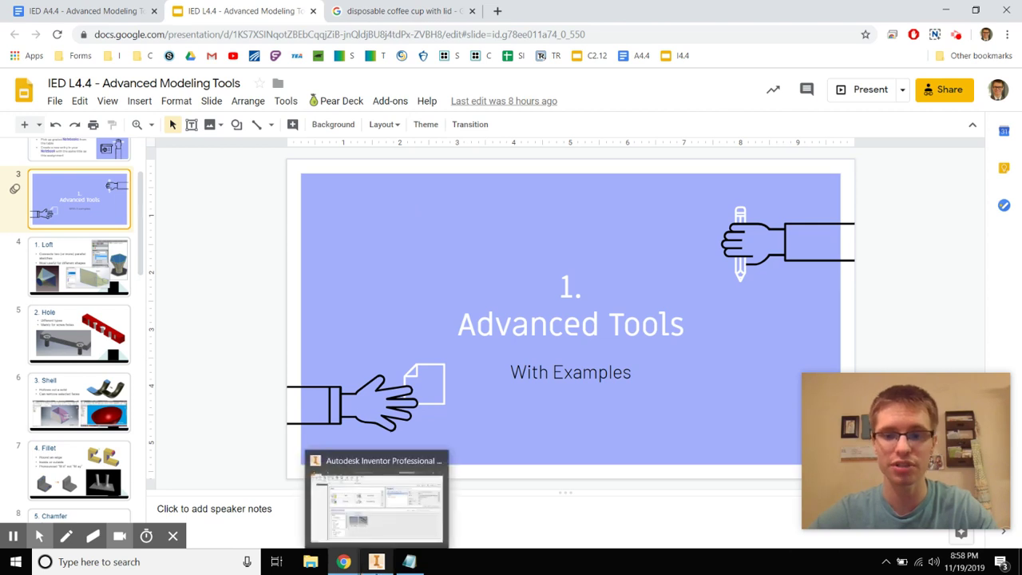
# - In Inventor, keep the active project and start a new part
pyautogui.click(378, 563)
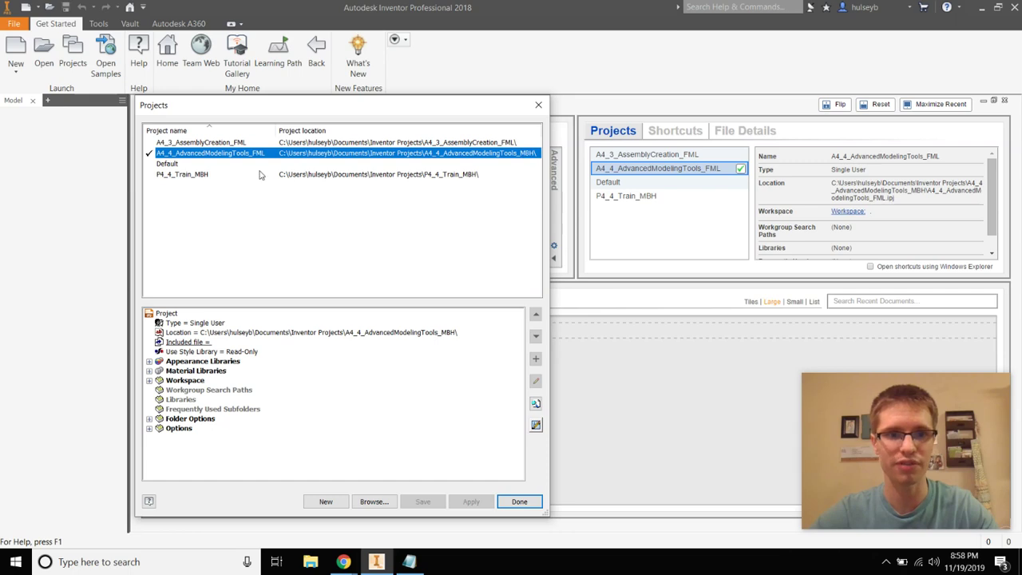
pyautogui.click(520, 502)
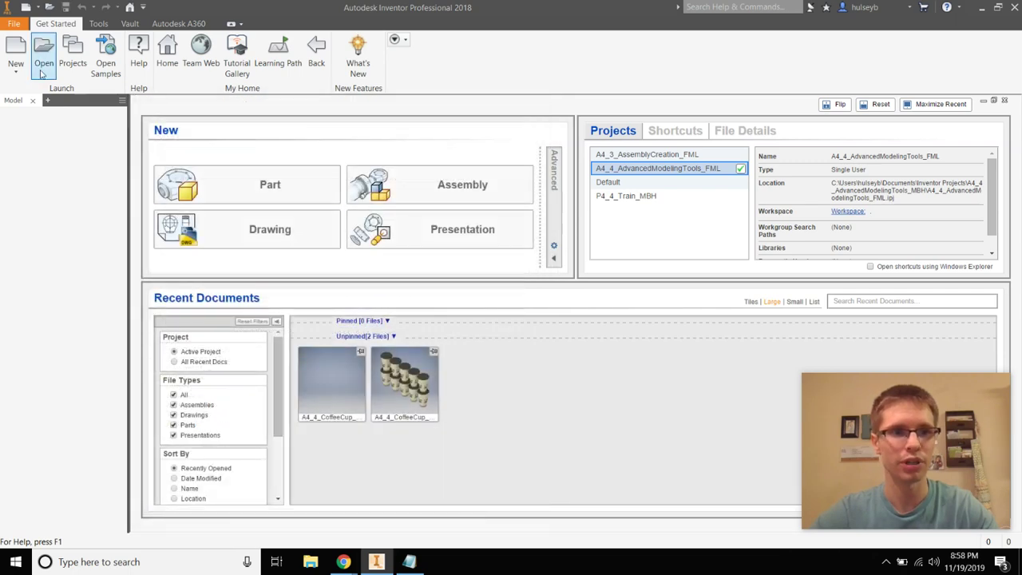
pyautogui.click(220, 198)
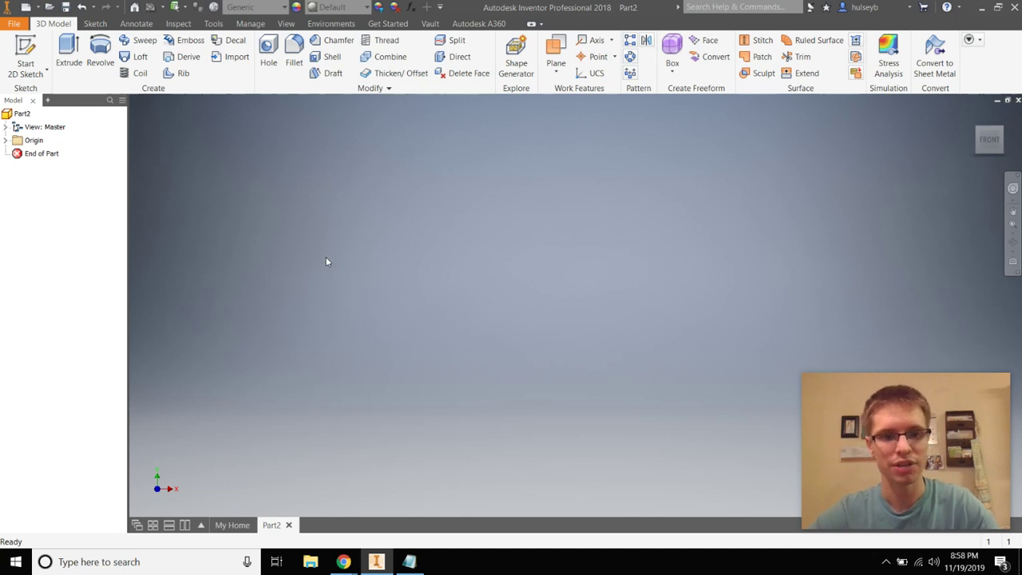
# - Save the part as A4_4_CoffeeCup_FML, replacing the existing file
pyautogui.click(24, 27)
pyautogui.click(46, 165)
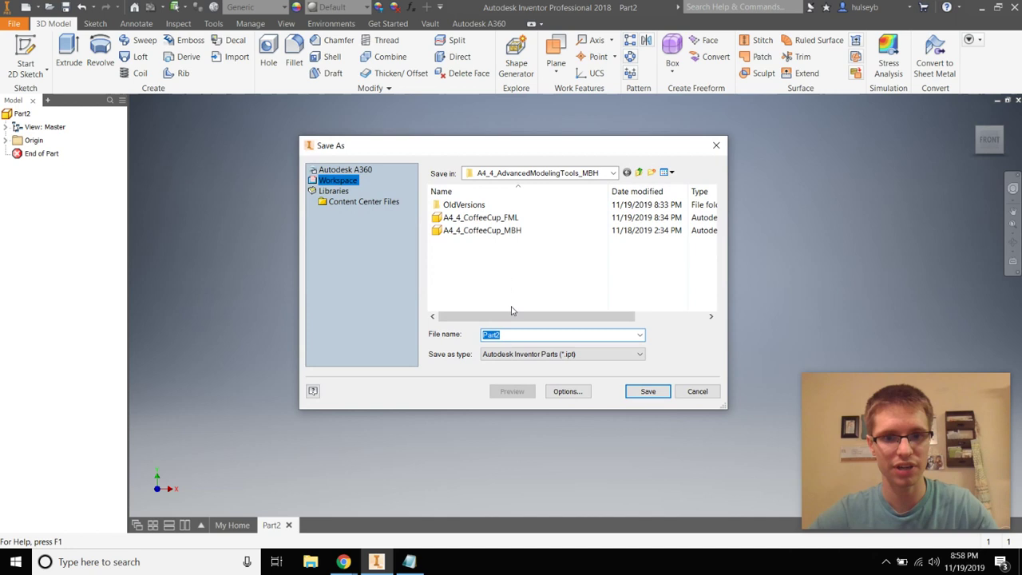
pyautogui.write('A4_4_CoffeeCup_')
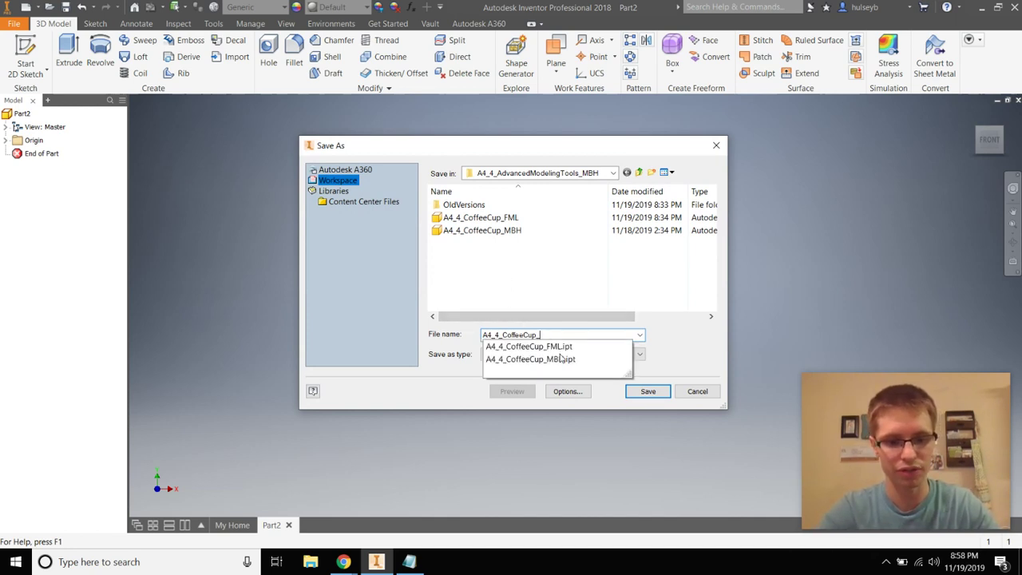
pyautogui.write('FML')
pyautogui.press('Return')
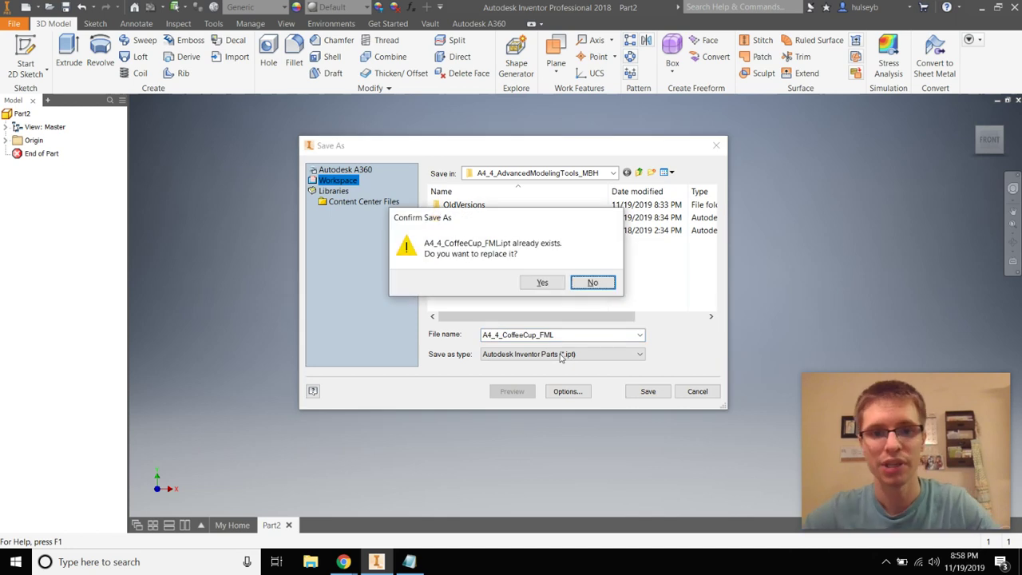
pyautogui.click(541, 282)
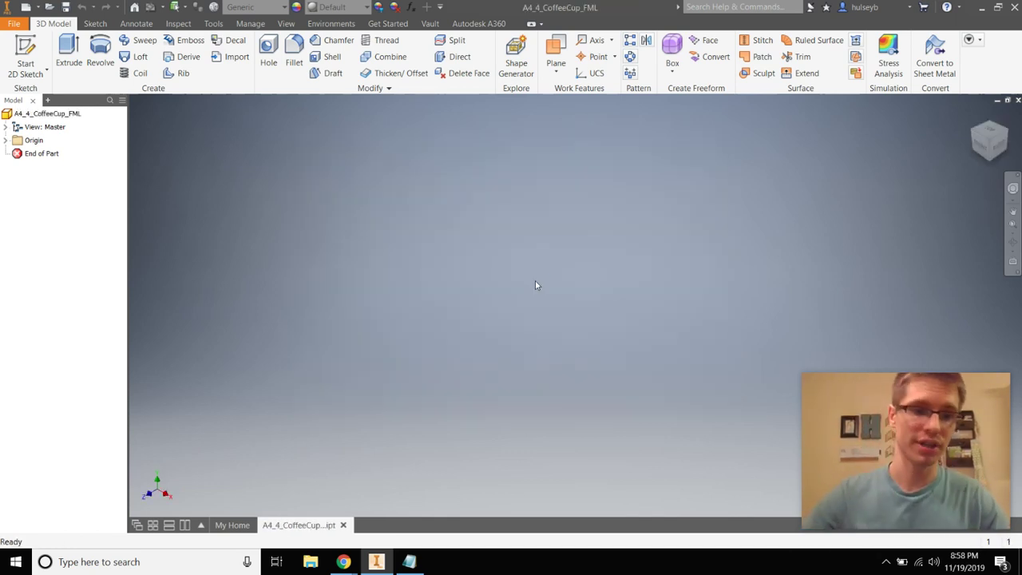
# - Sketch a 2 in diameter circle centred on the origin of the XY plane
pyautogui.press('s')
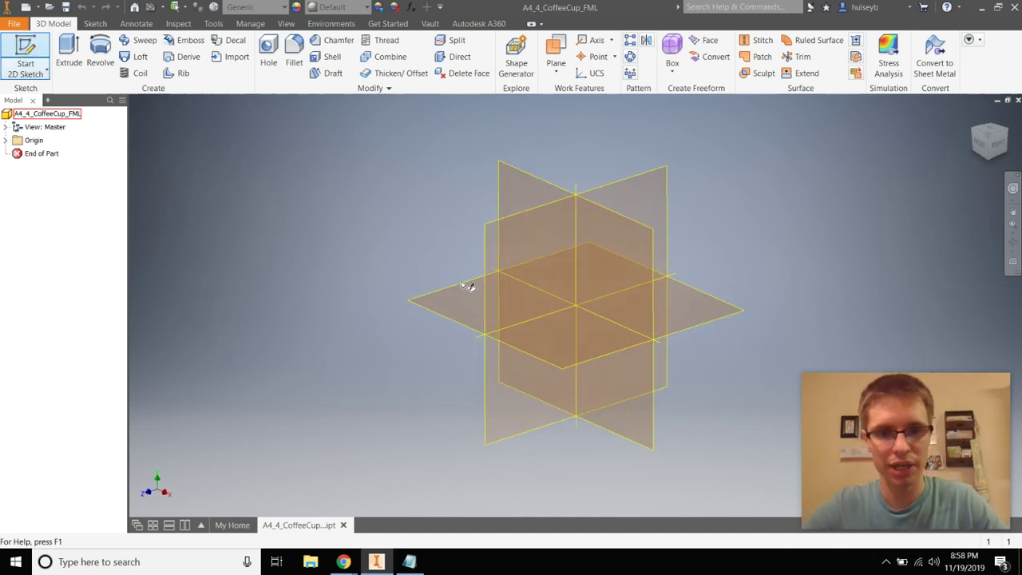
pyautogui.click(453, 315)
pyautogui.press('c')
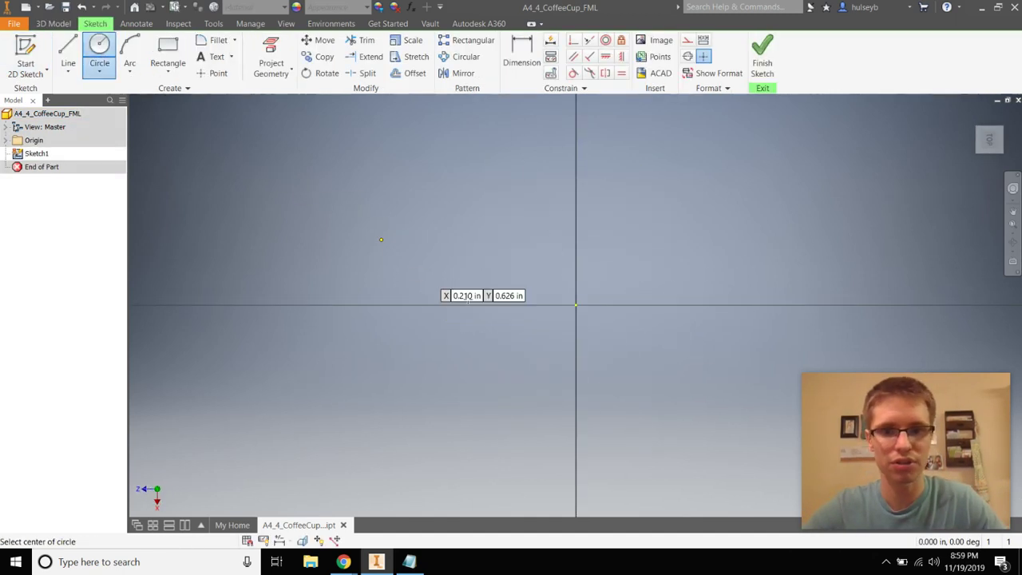
pyautogui.click(576, 306)
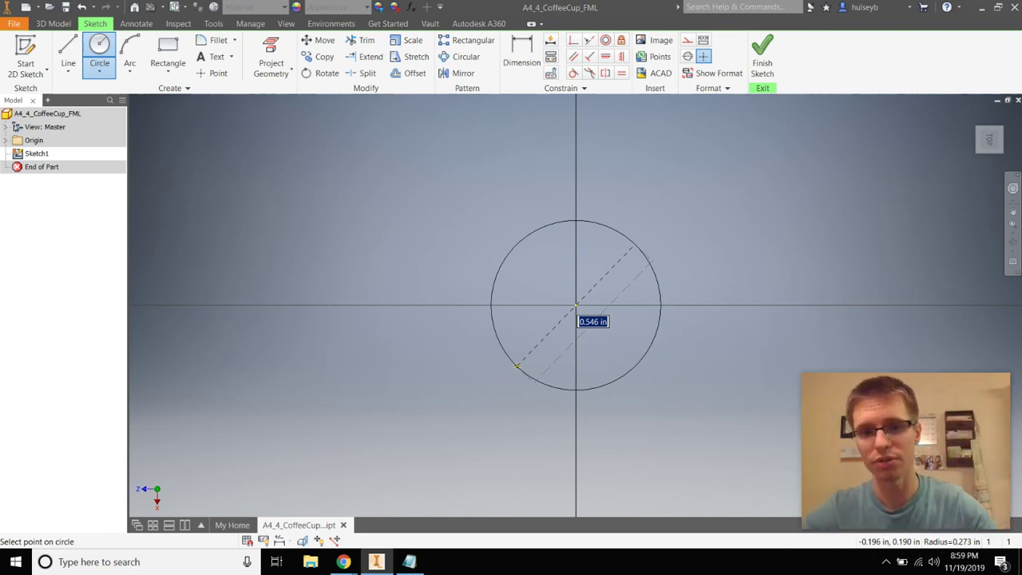
pyautogui.write('2')
pyautogui.press('Return')
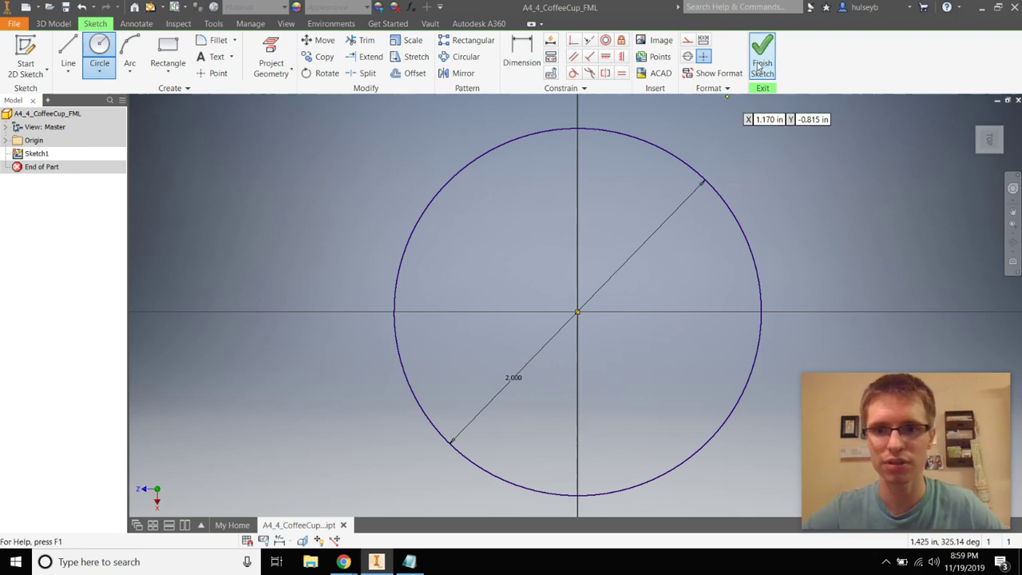
pyautogui.click(761, 64)
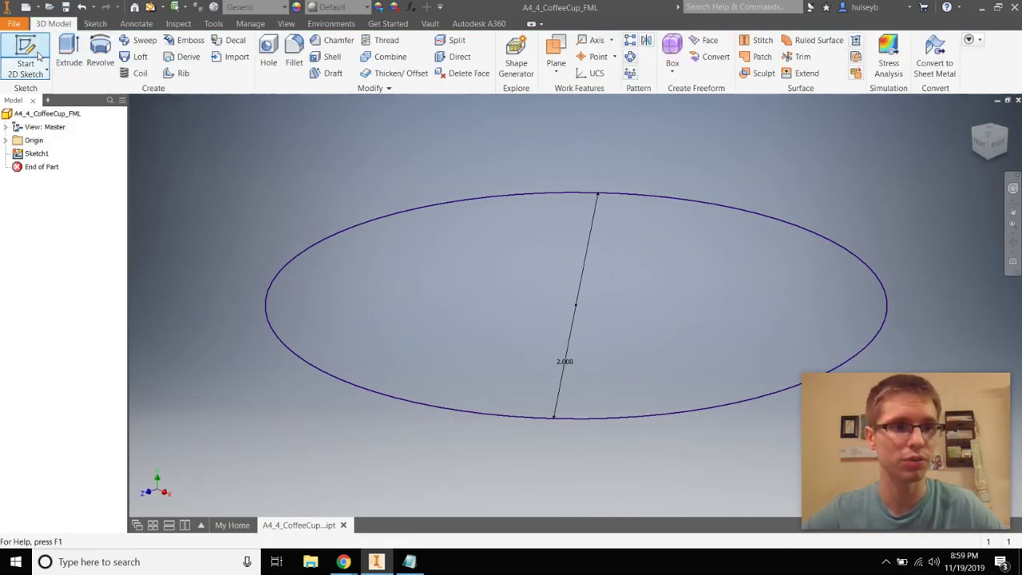
# - Extrude the circle 0.2 in into a thin base disk
pyautogui.click(68, 56)
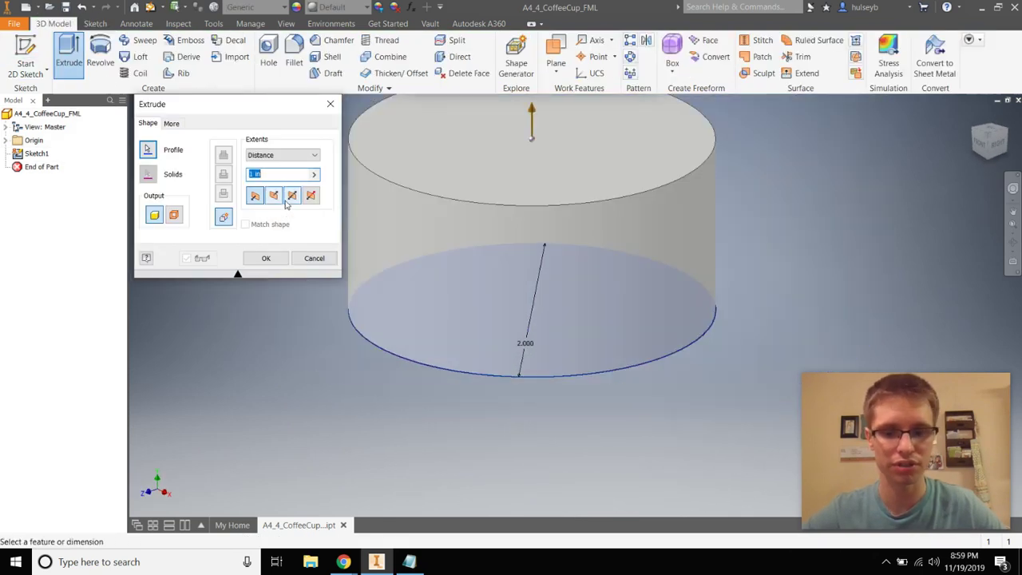
pyautogui.write('0.2')
pyautogui.press('Return')
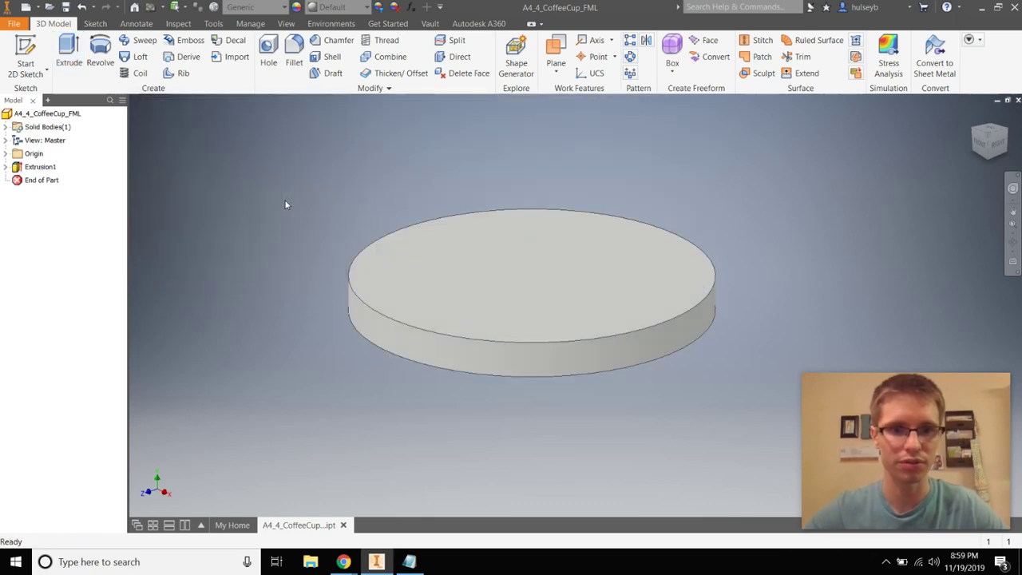
# - Glance at the example coffee cup document and slides, then return to Inventor
pyautogui.hotkey('alt', 'Tab')
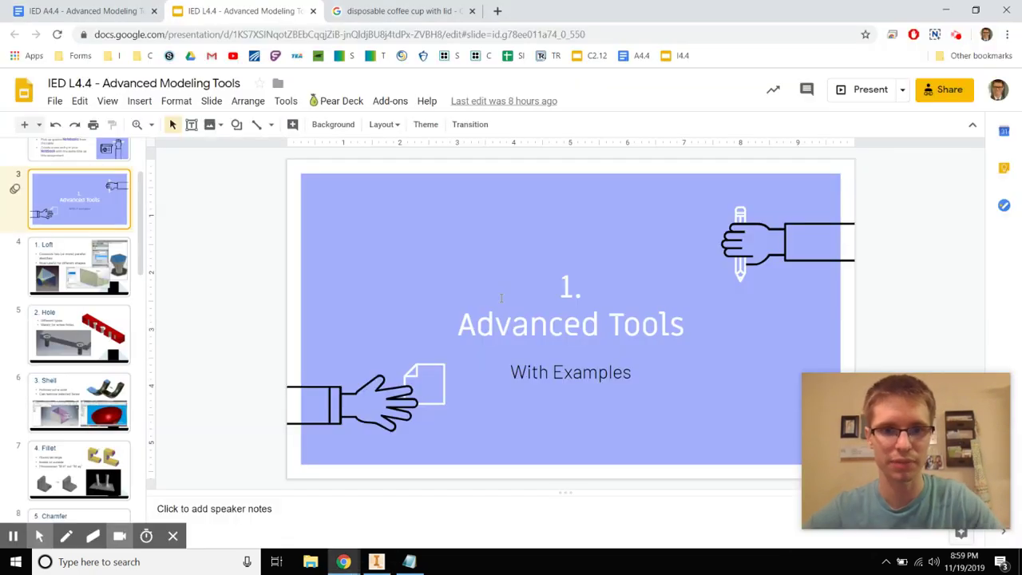
pyautogui.click(84, 10)
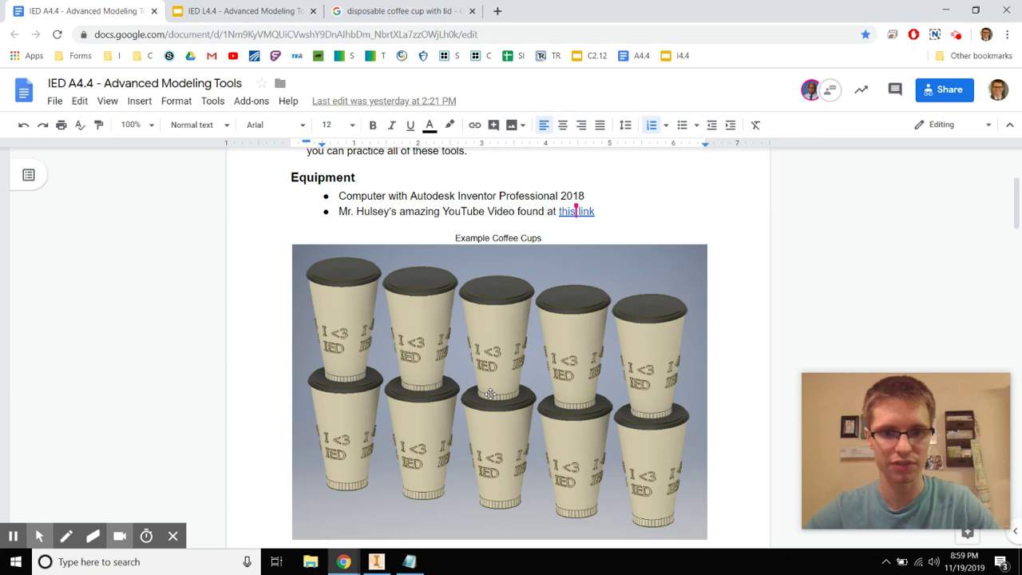
pyautogui.click(235, 8)
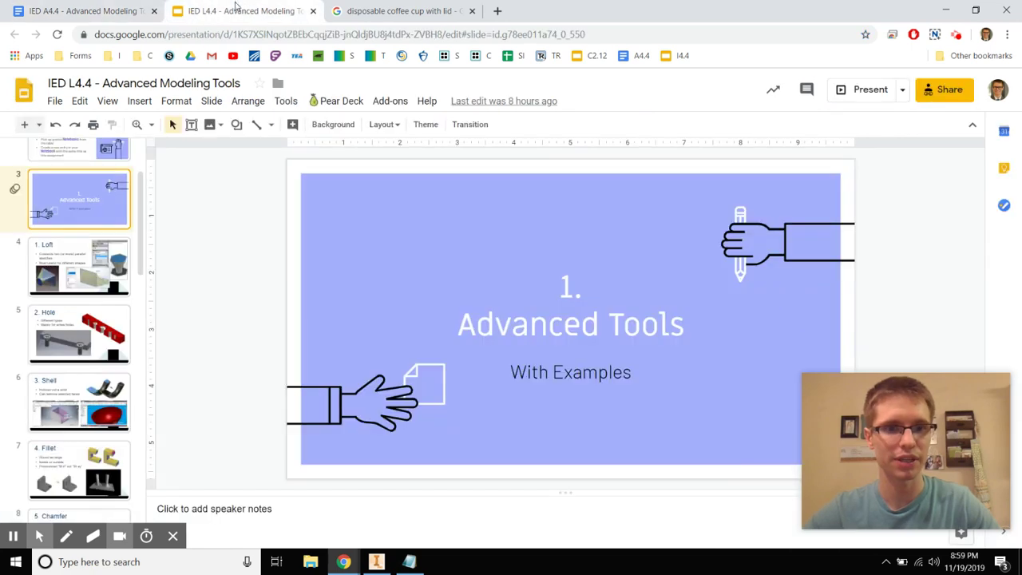
pyautogui.click(376, 562)
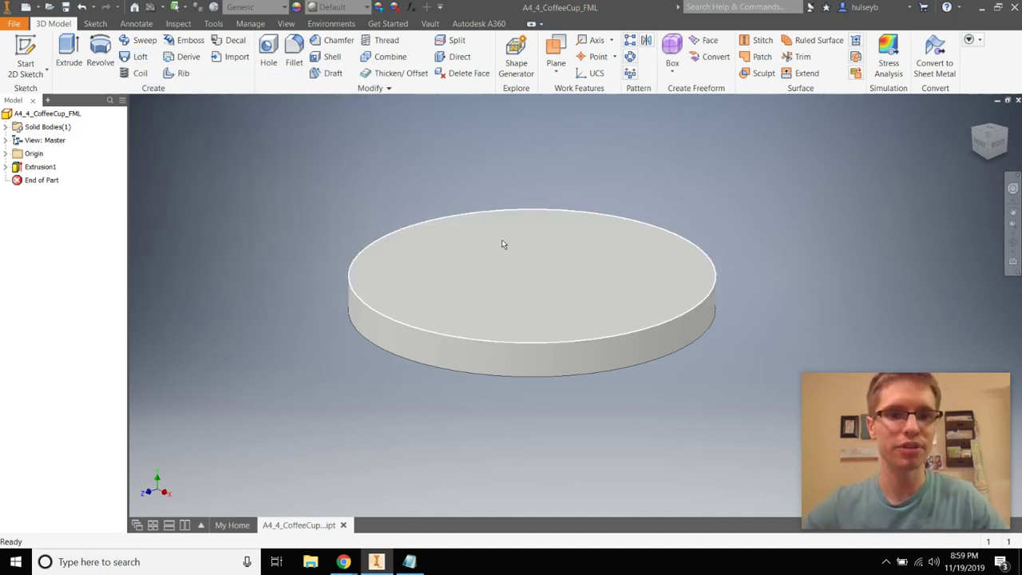
# - Create Work Plane1 offset 4 in above the disk's top face
pyautogui.scroll(3, 502, 243)
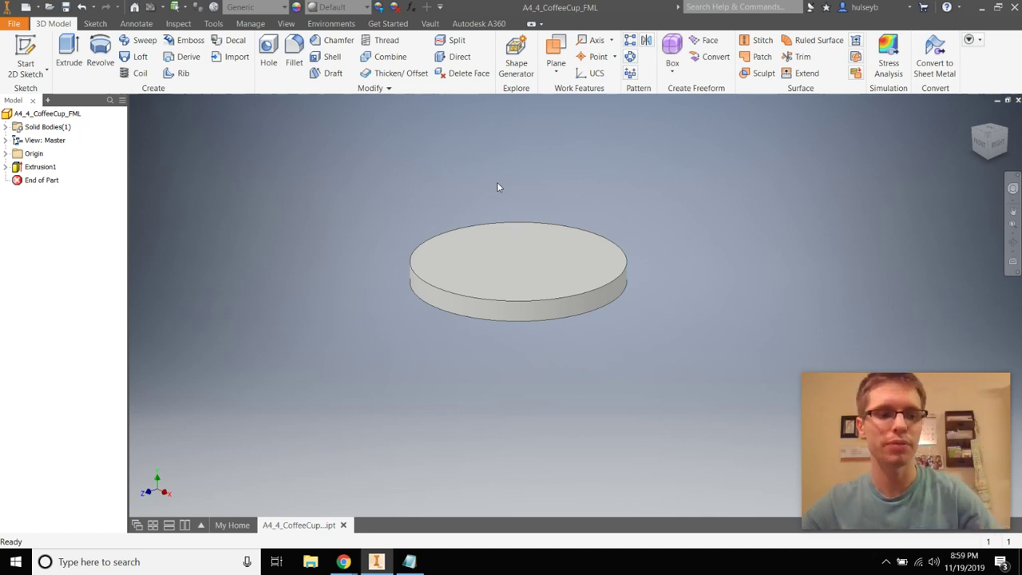
pyautogui.click(556, 62)
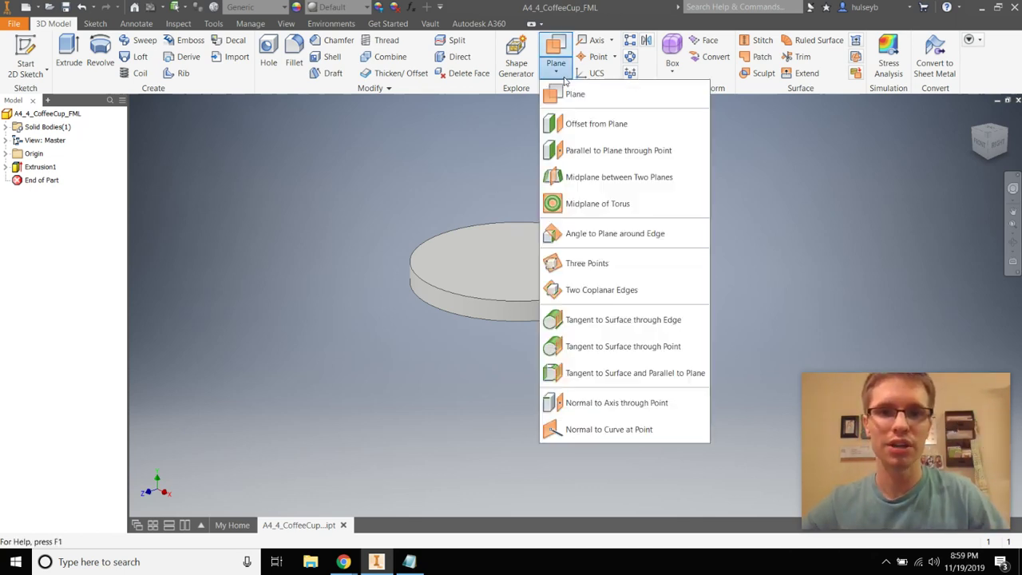
pyautogui.click(584, 126)
pyautogui.click(513, 249)
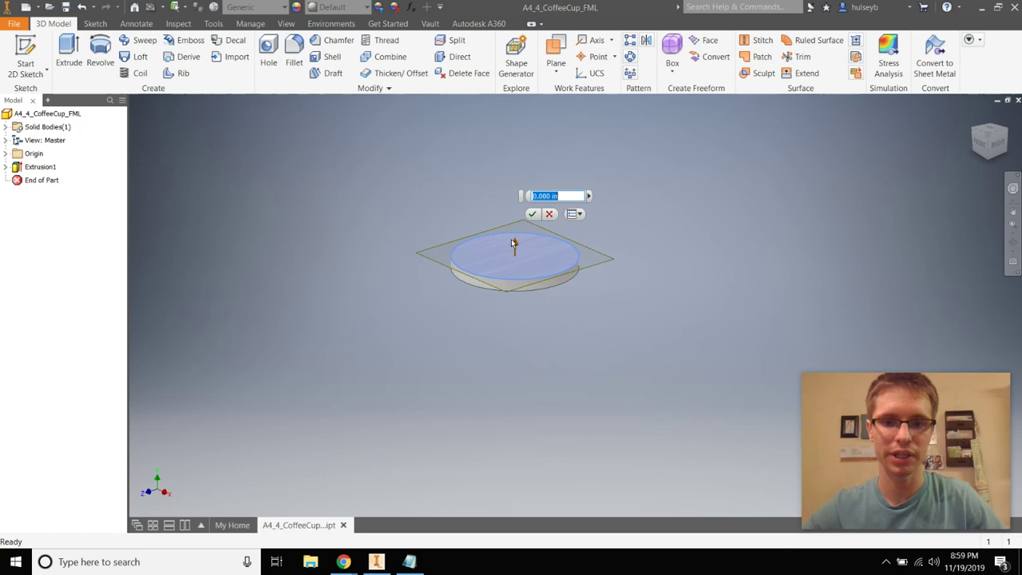
pyautogui.write('4')
pyautogui.press('Return')
pyautogui.scroll(-3, 511, 239)
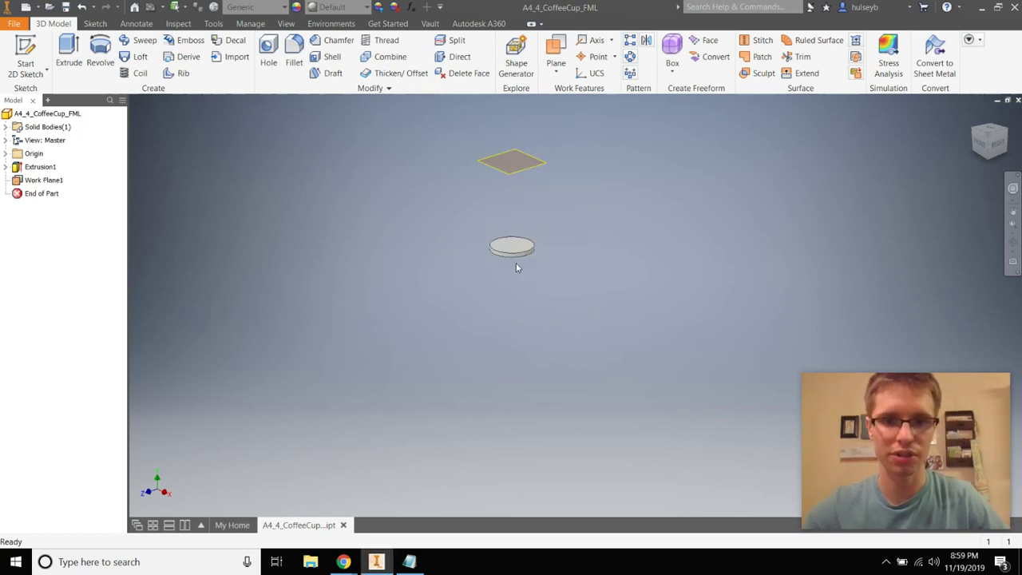
pyautogui.scroll(3, 511, 200)
# - Sketch a 2.5 in diameter circle at the origin on Work Plane1
pyautogui.click(25, 55)
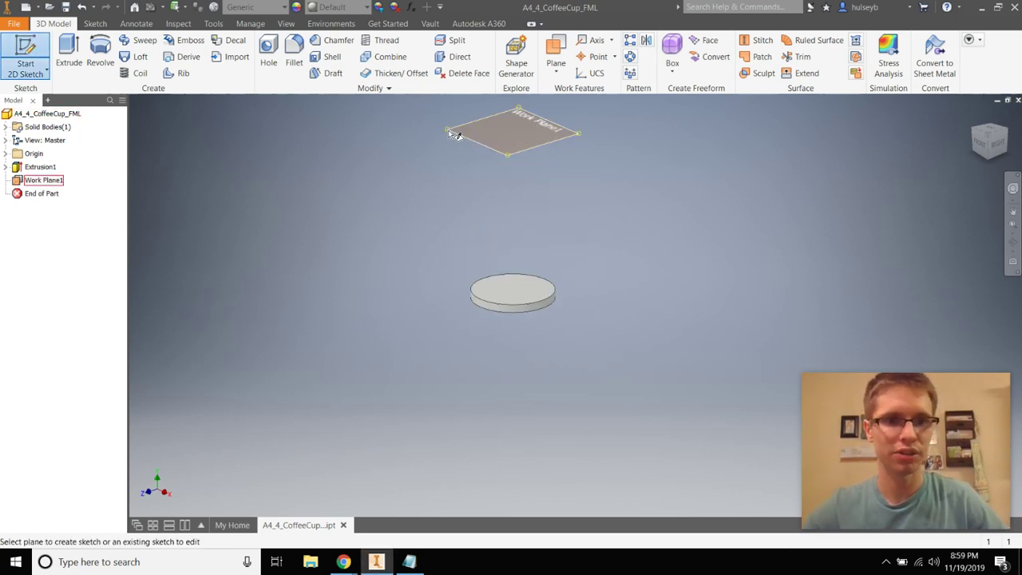
pyautogui.click(480, 143)
pyautogui.press('c')
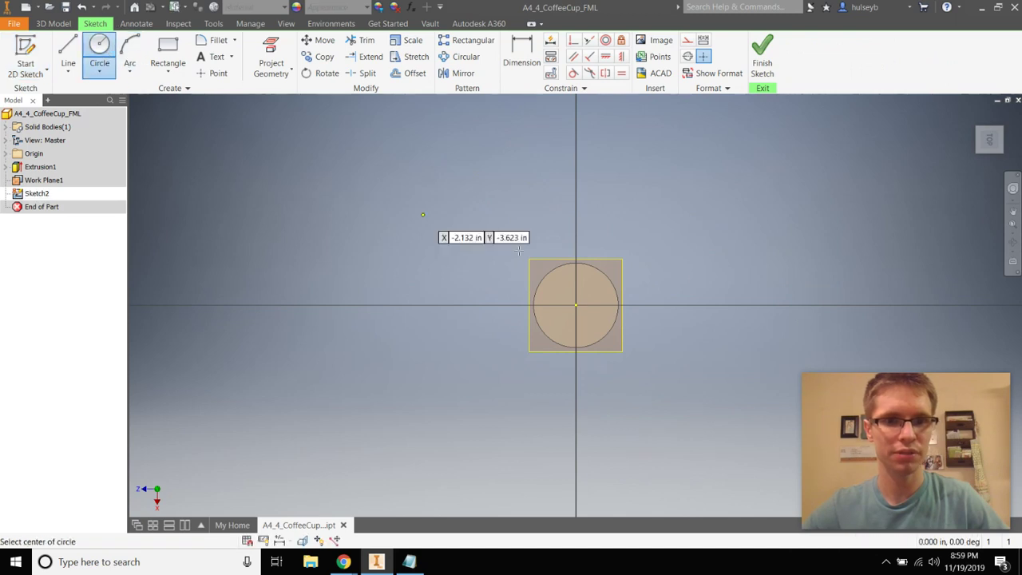
pyautogui.click(584, 313)
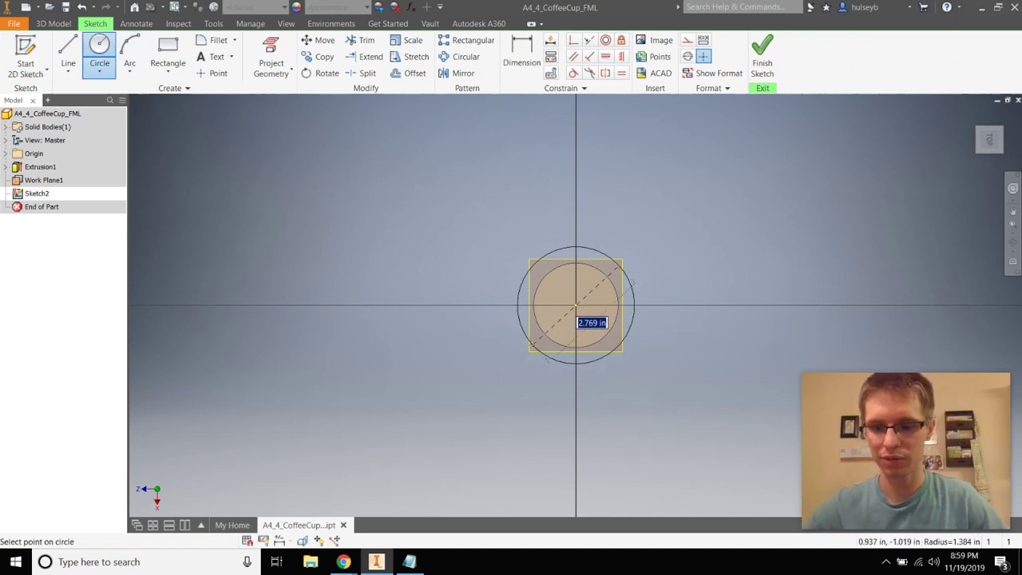
pyautogui.write('2.5')
pyautogui.press('Return')
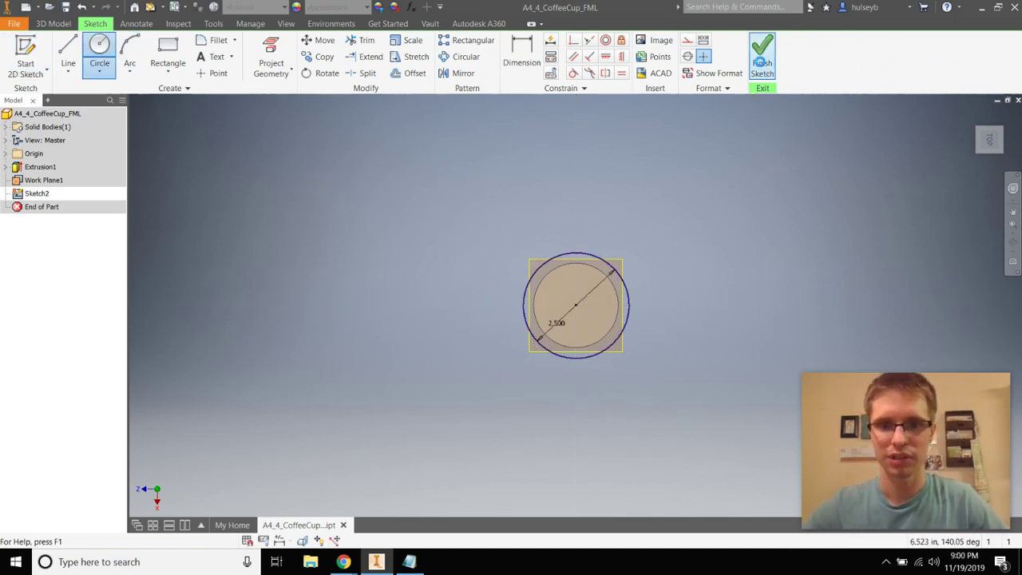
pyautogui.click(762, 62)
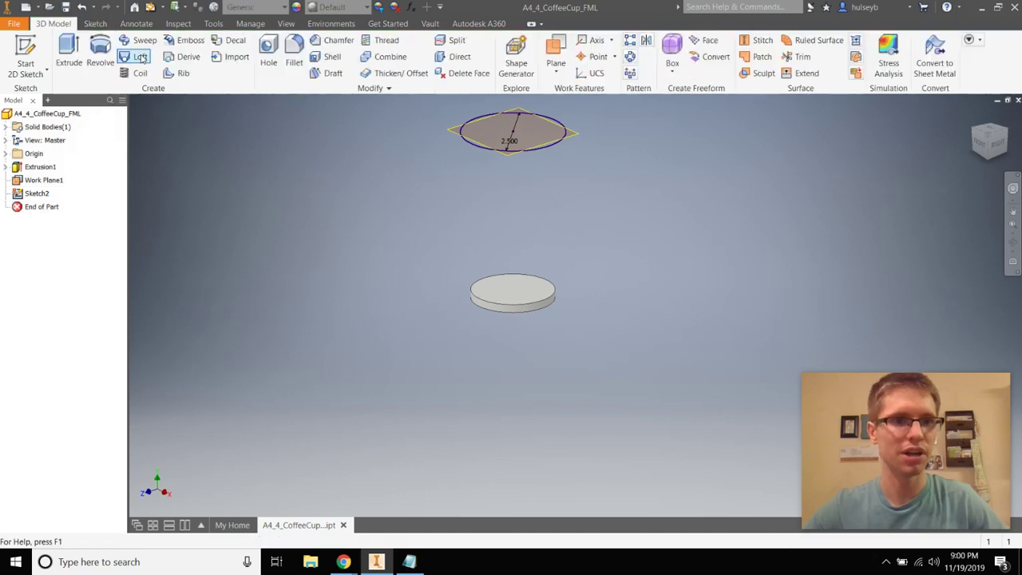
# - Loft from the disk's top edge to the 2.5 in circle to form the cup body
pyautogui.click(141, 56)
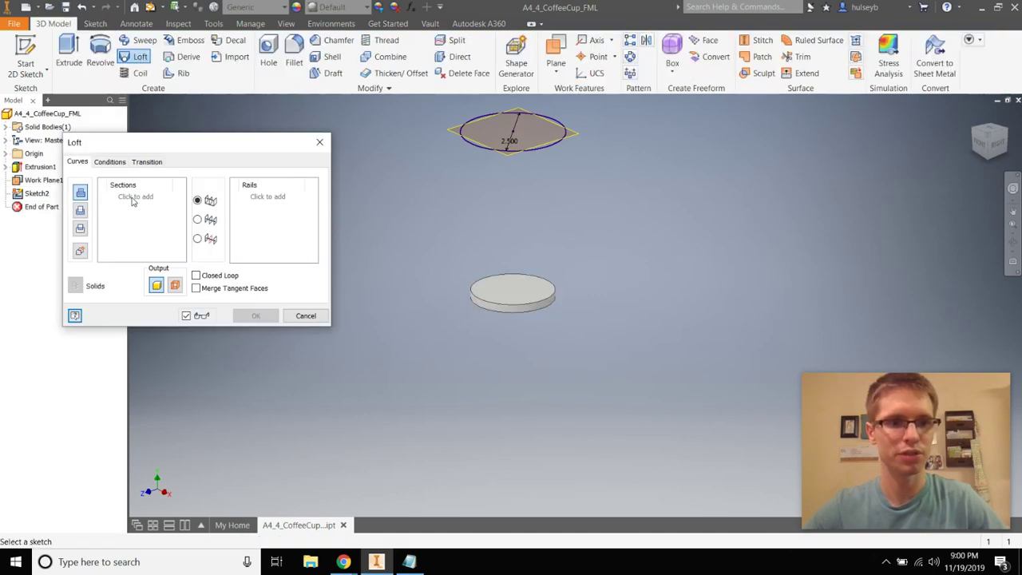
pyautogui.scroll(-5, 477, 300)
pyautogui.click(468, 293)
pyautogui.scroll(6, 467, 294)
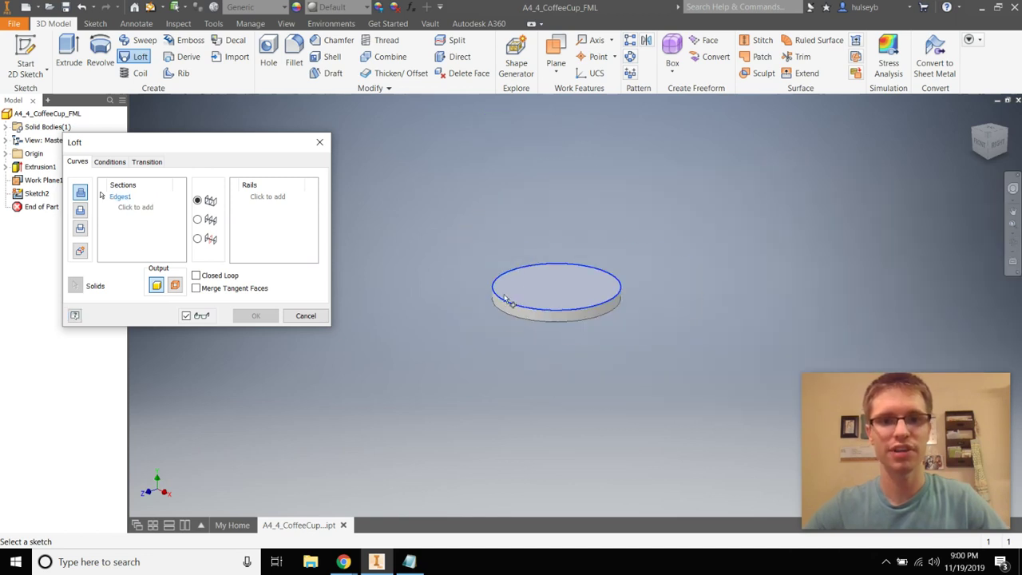
pyautogui.scroll(-4, 516, 159)
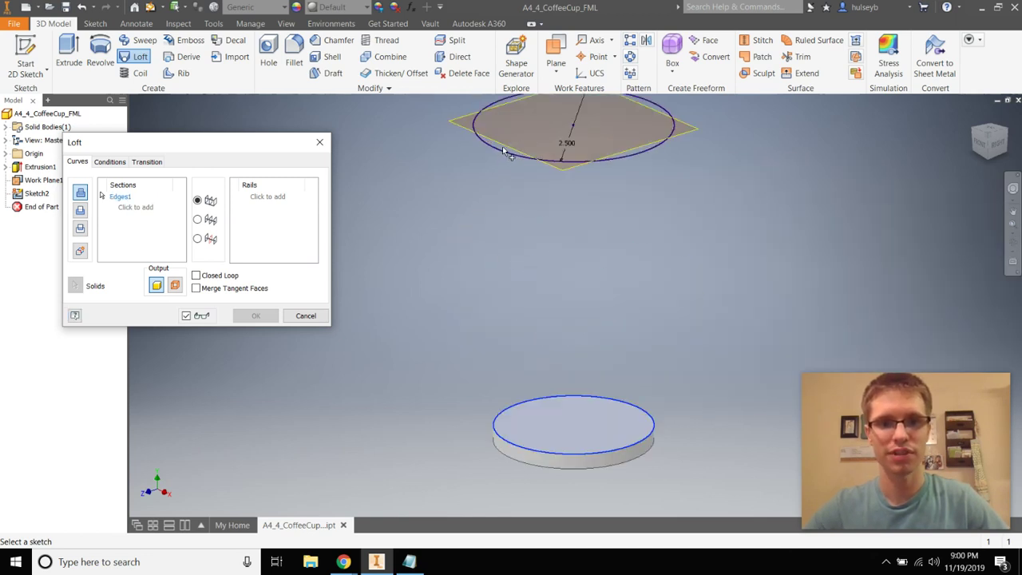
pyautogui.click(501, 152)
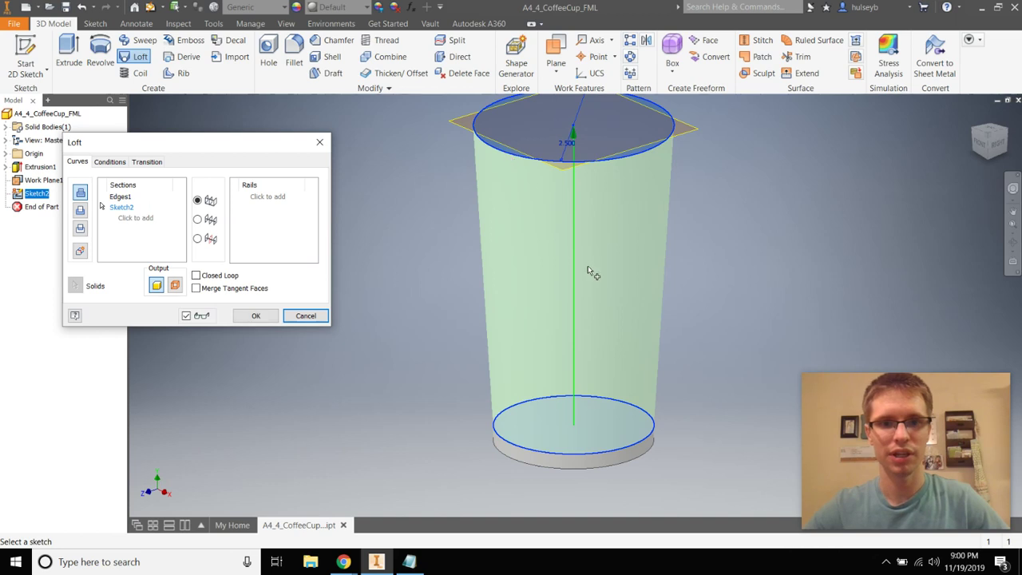
pyautogui.click(244, 313)
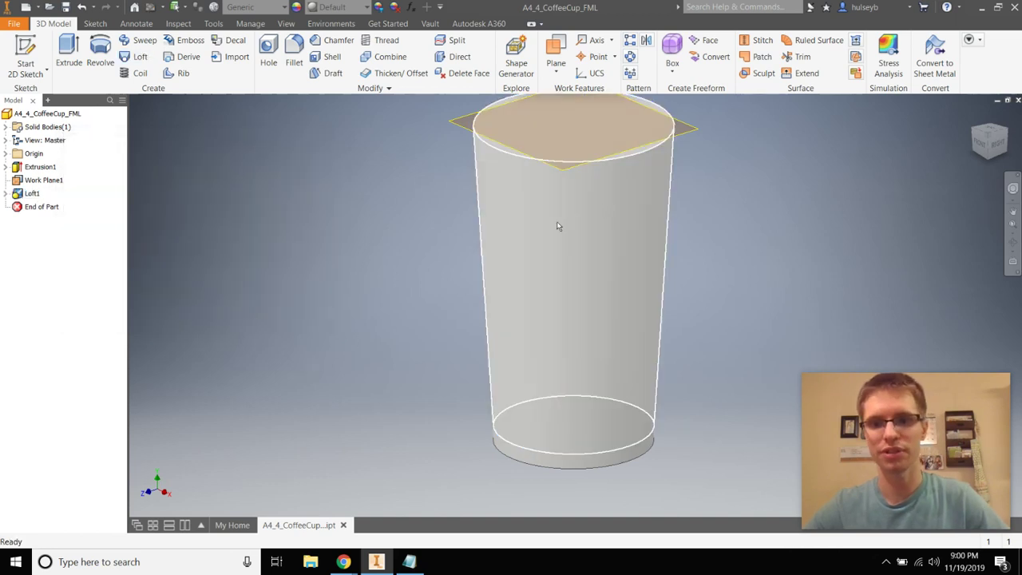
# - Edit Sketch2 and dimension its circle to 3 in diameter
pyautogui.click(6, 194)
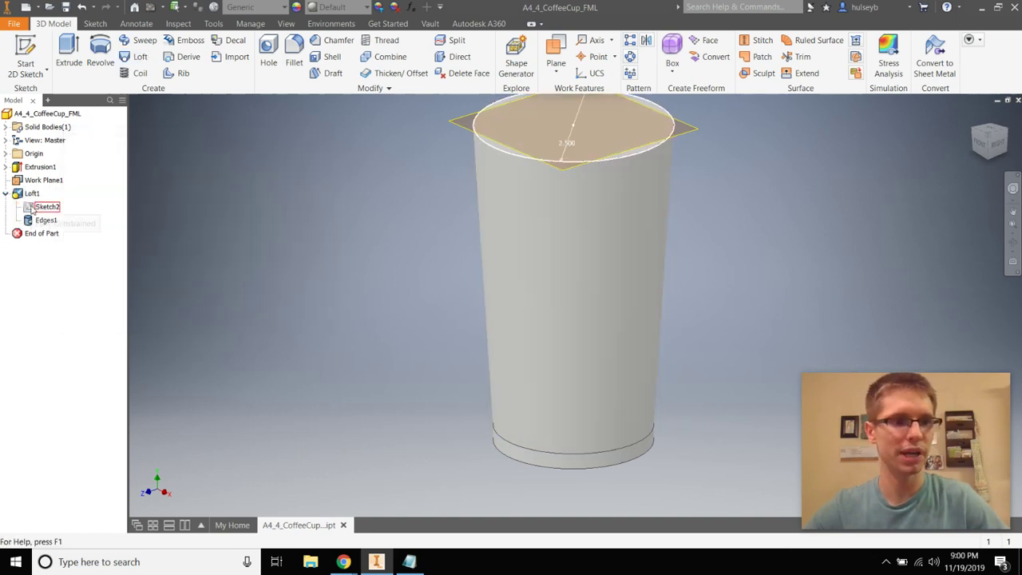
pyautogui.doubleClick(40, 207)
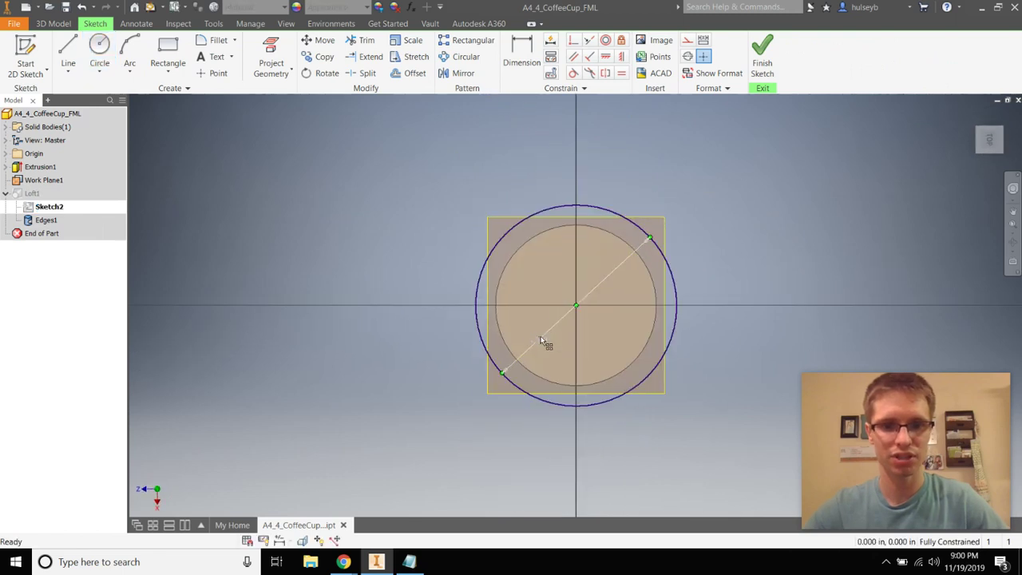
pyautogui.click(540, 335)
pyautogui.write('3')
pyautogui.press('Return')
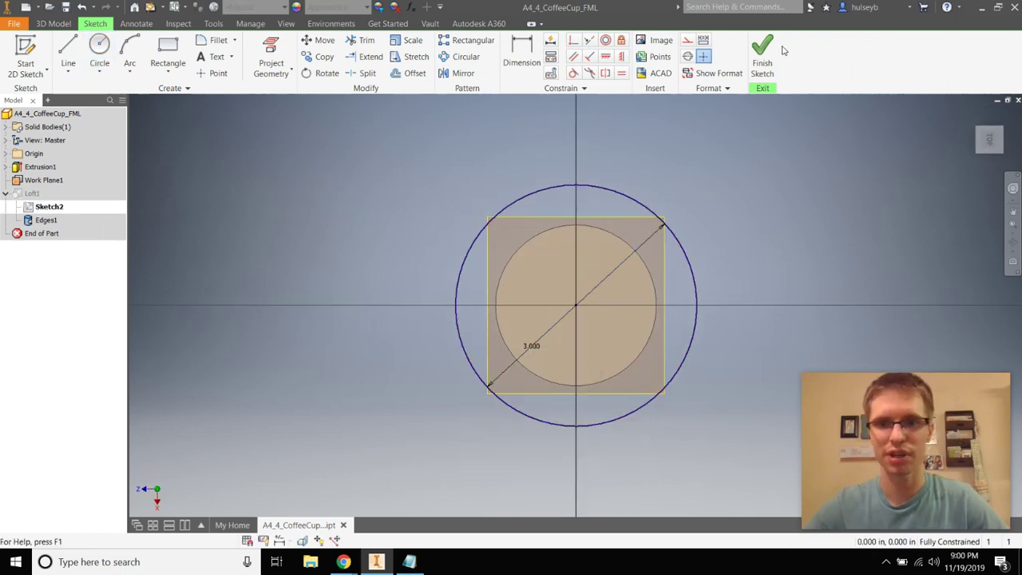
# - Finish the sketch, hide Work Plane1, and select the cup's bottom face from below
pyautogui.click(762, 52)
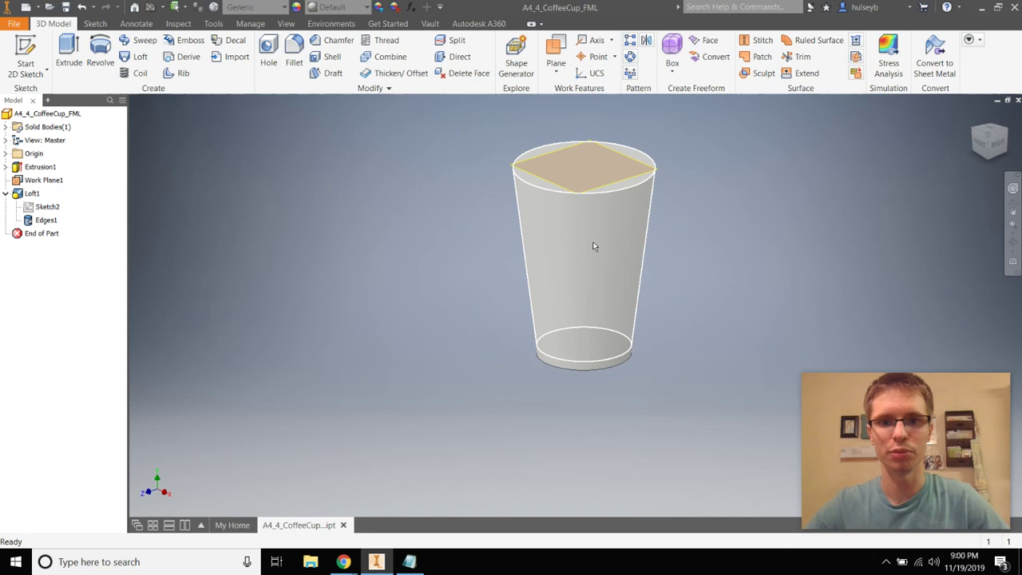
pyautogui.rightClick(35, 181)
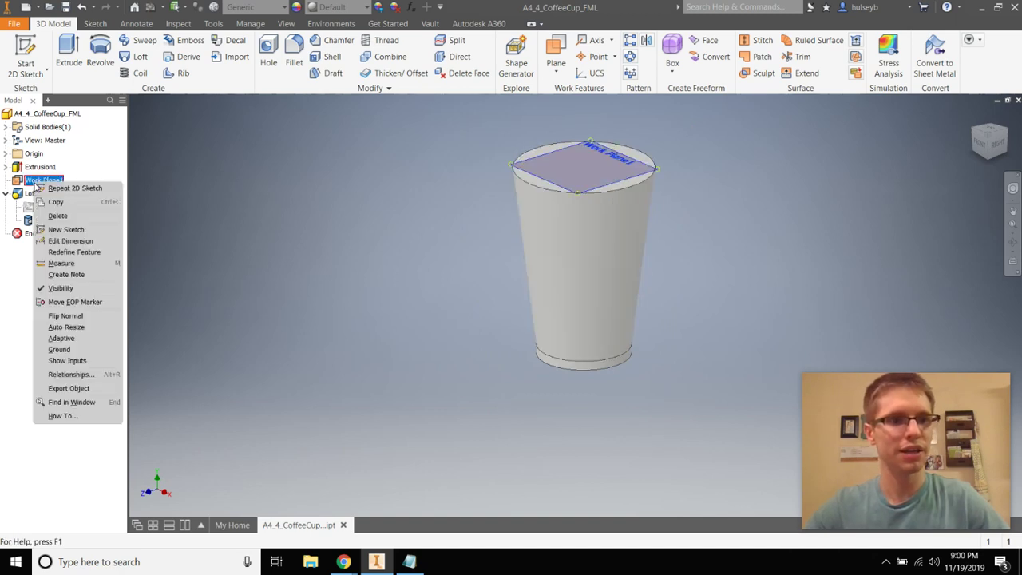
pyautogui.click(68, 288)
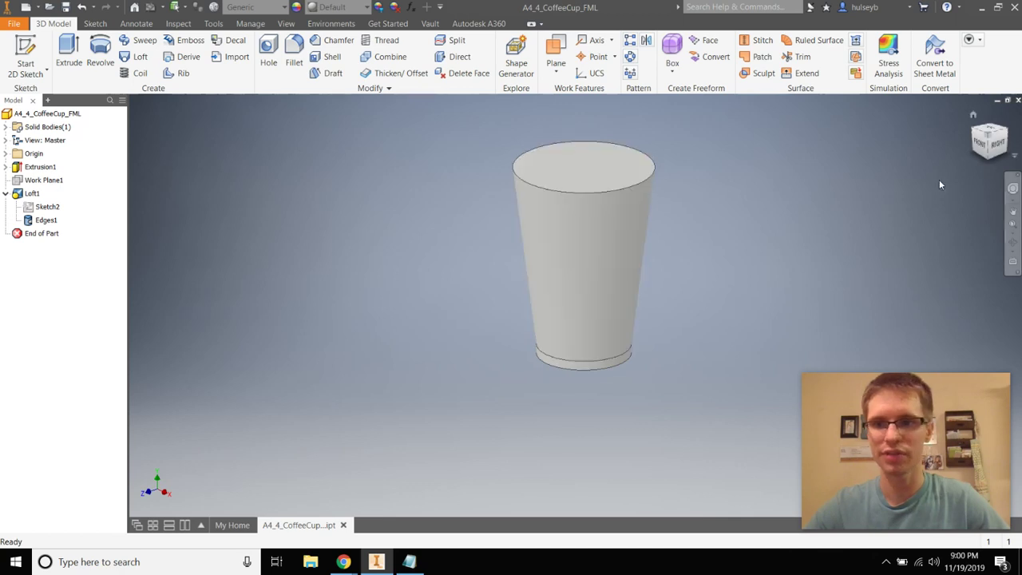
pyautogui.click(989, 157)
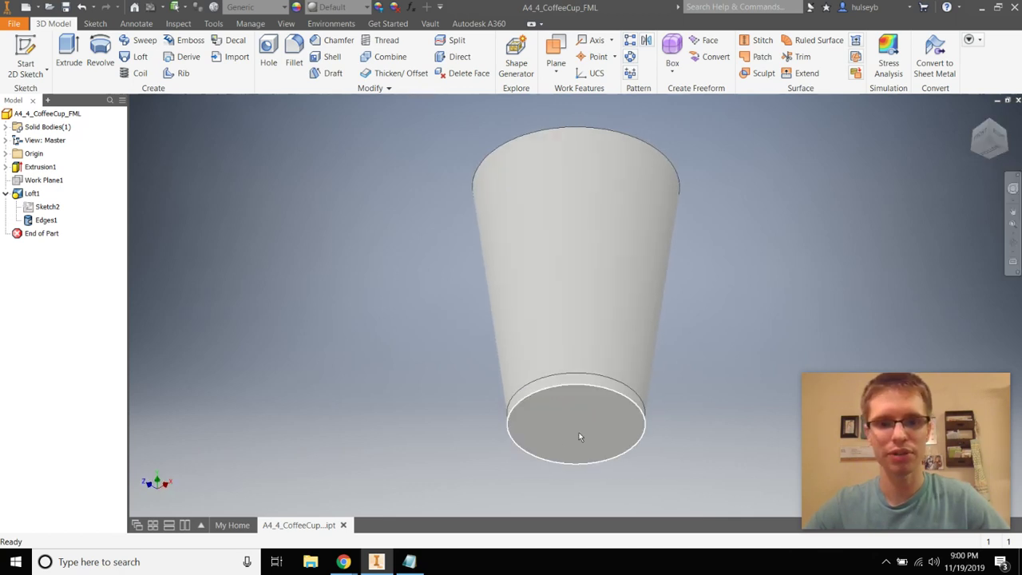
pyautogui.click(580, 437)
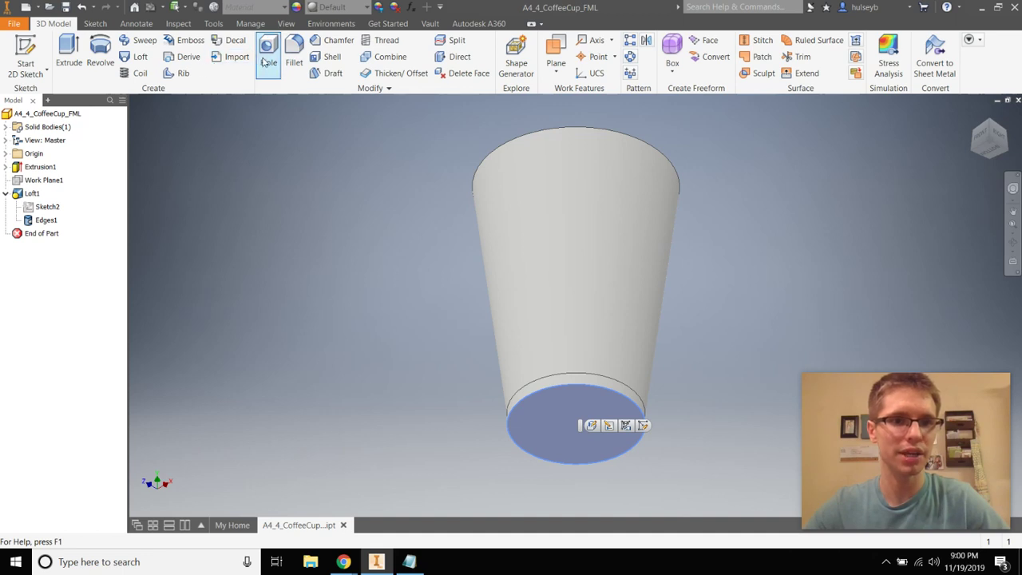
# - Place a sketch point at the origin on the cup's bottom face
pyautogui.click(26, 54)
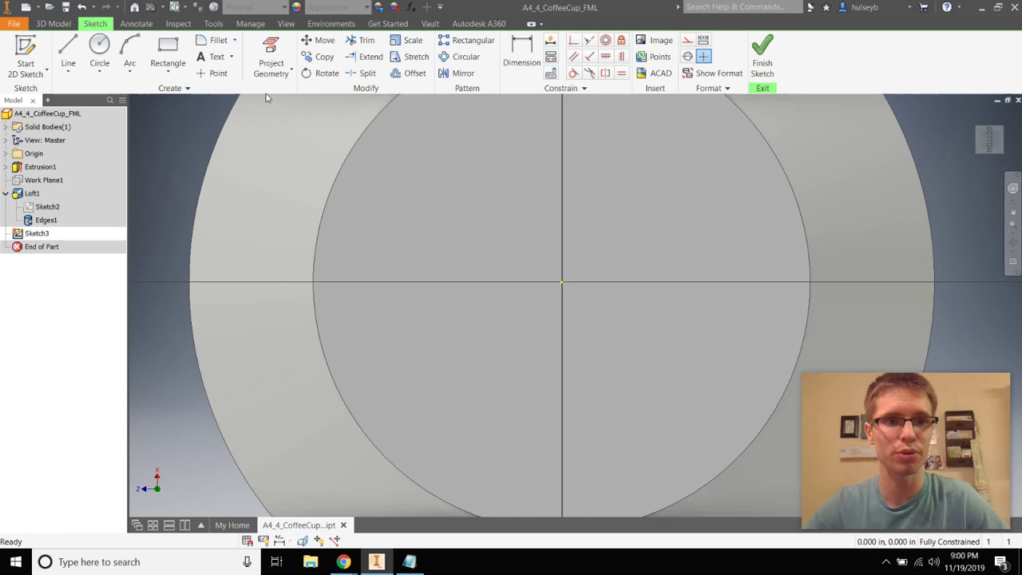
pyautogui.click(218, 74)
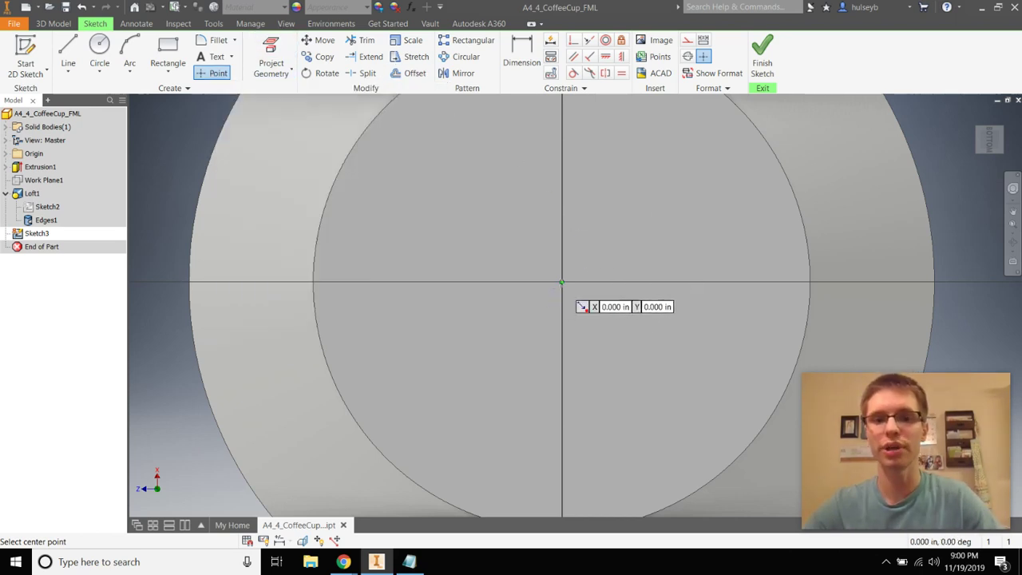
pyautogui.click(562, 282)
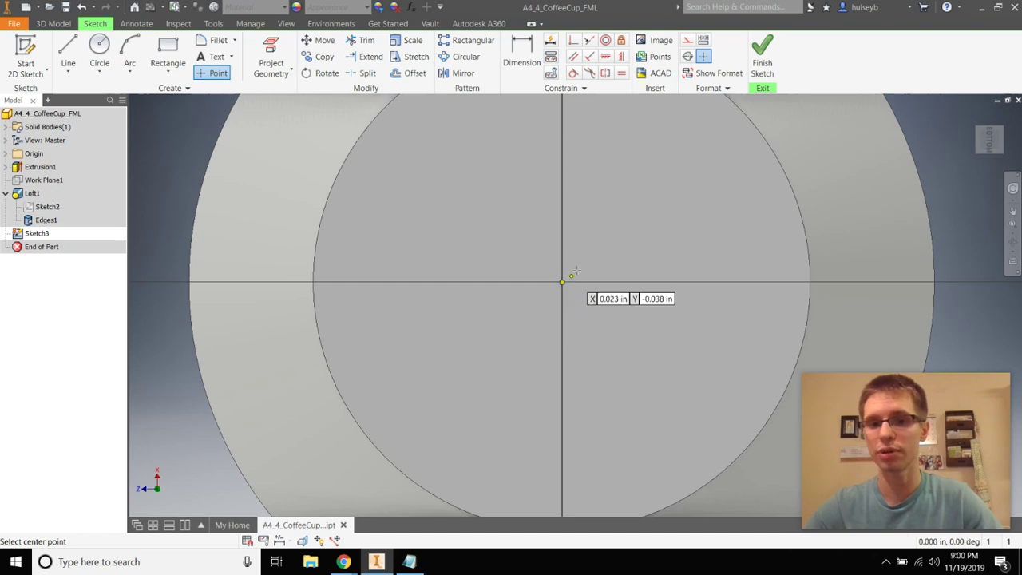
pyautogui.click(762, 56)
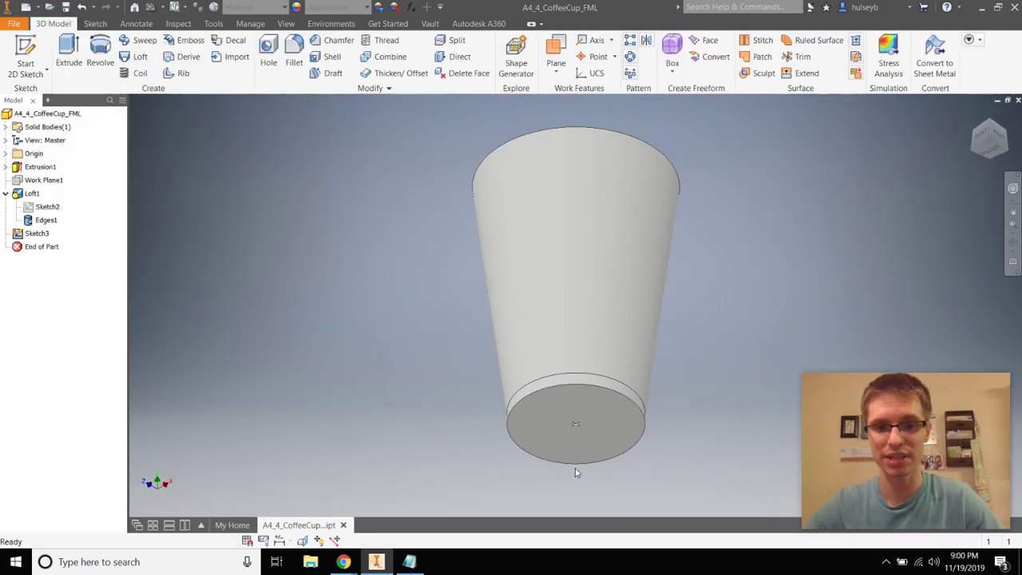
# - Add a flat-bottomed, 0.1 in deep Hole at the bottom's centre point
pyautogui.click(269, 56)
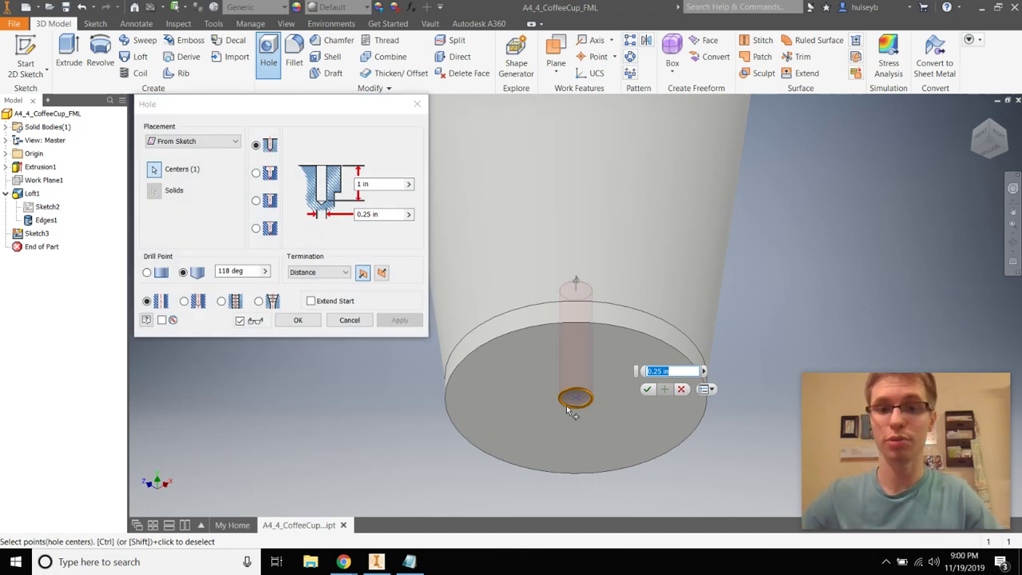
pyautogui.click(389, 214)
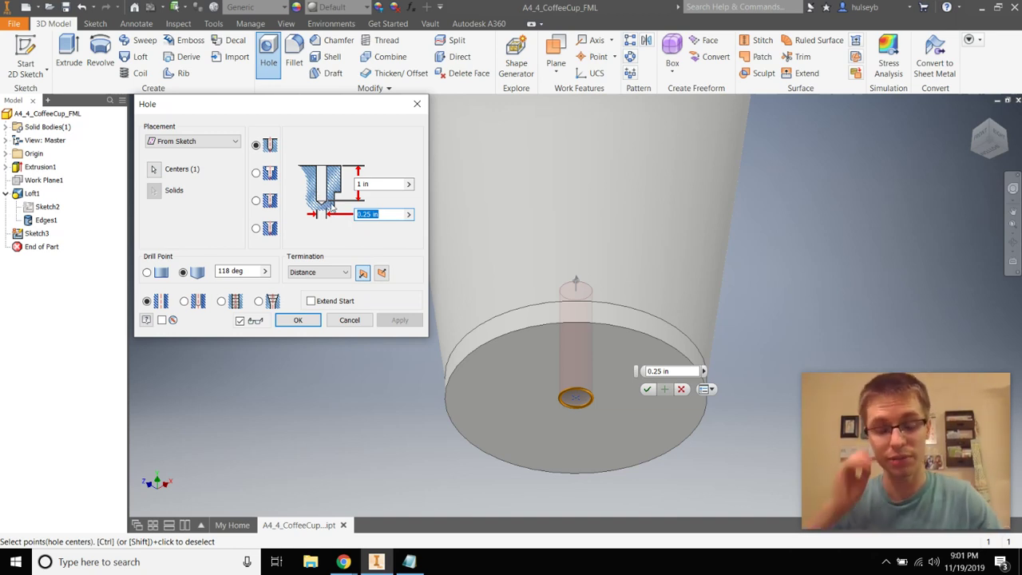
pyautogui.write('2.8')
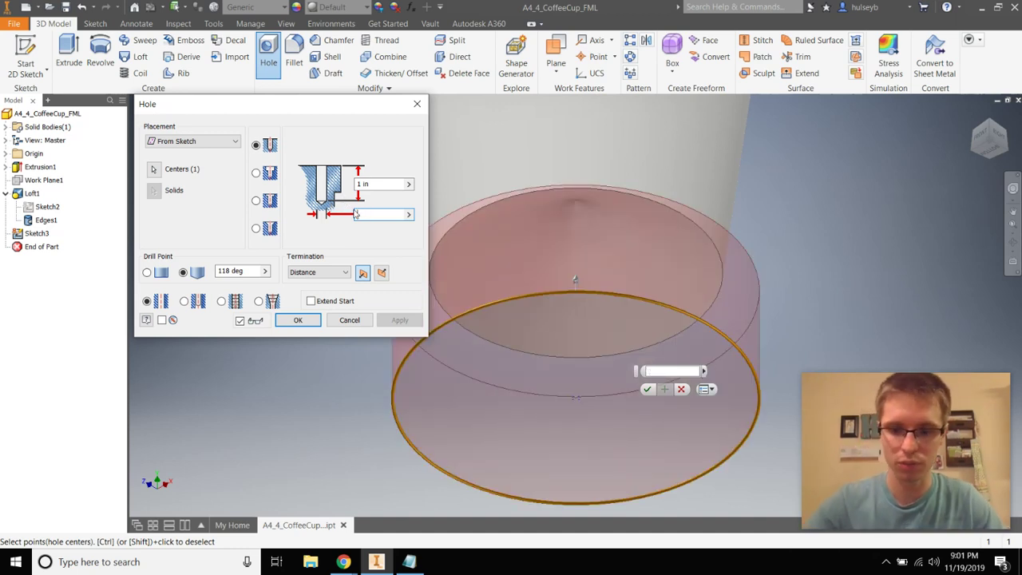
pyautogui.press('Tab')
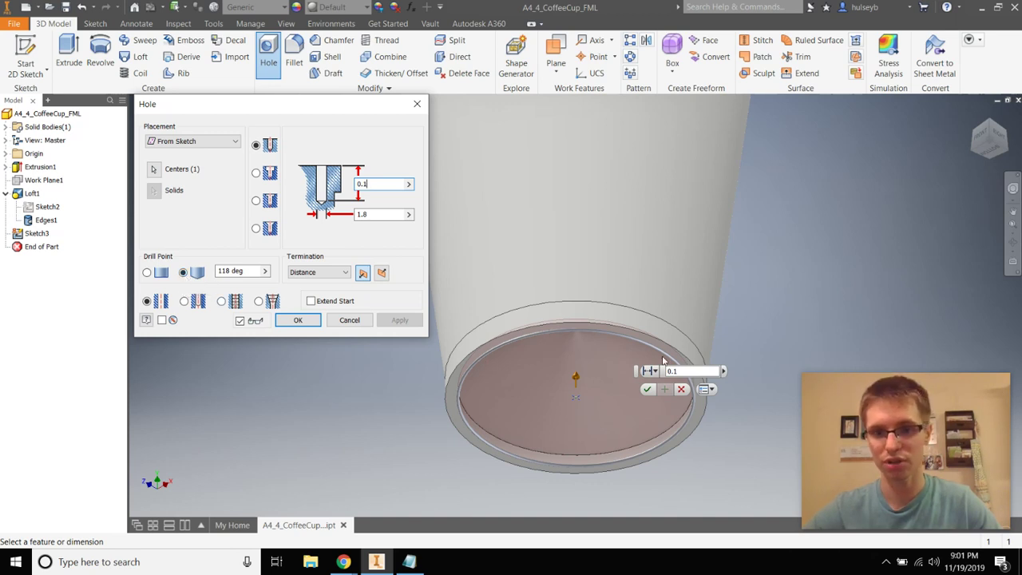
pyautogui.click(147, 273)
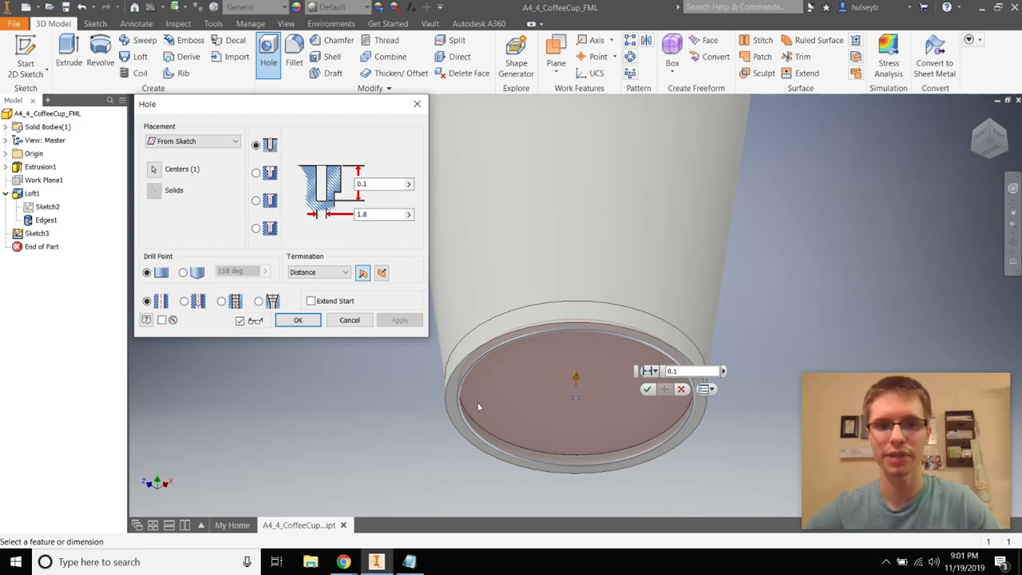
pyautogui.click(297, 321)
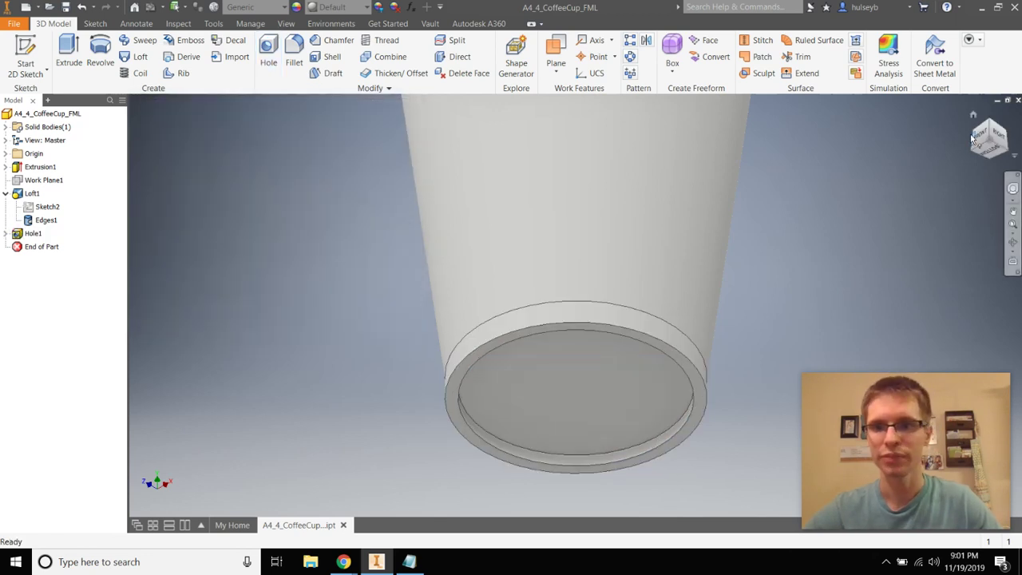
# - Shell the cup to 0.1 in walls with the top face removed, then switch to the slides
pyautogui.click(975, 116)
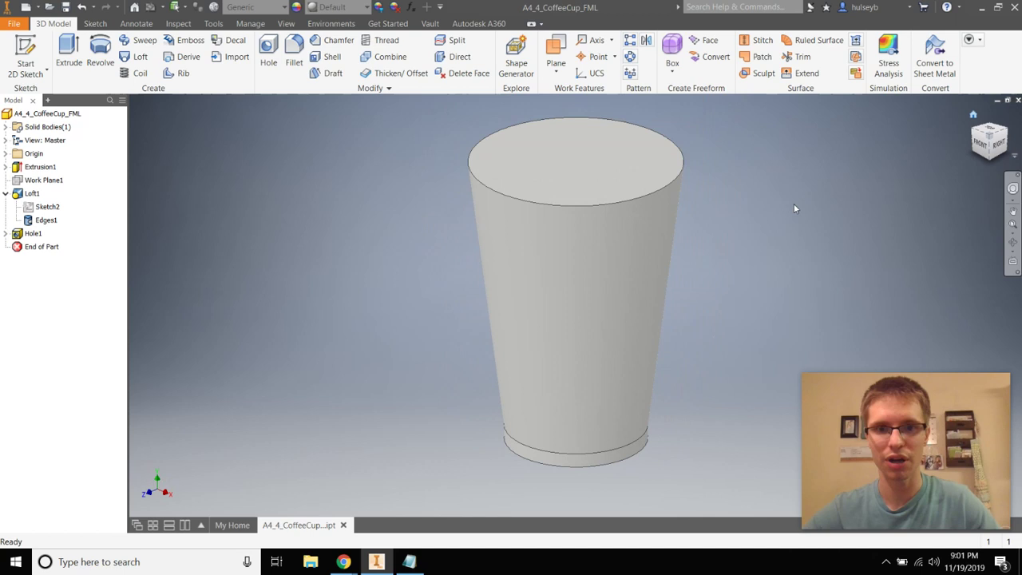
pyautogui.click(602, 181)
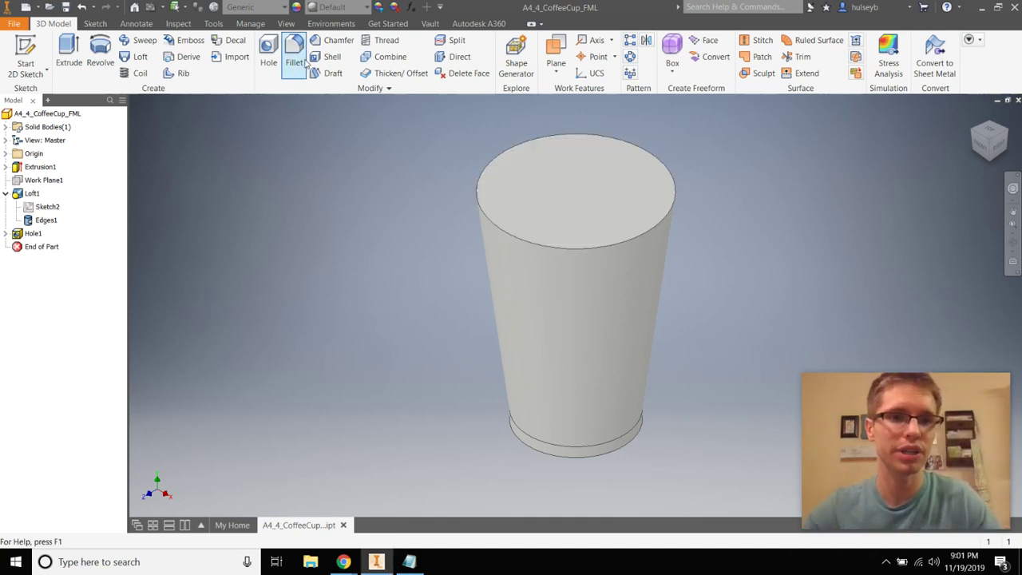
pyautogui.click(324, 61)
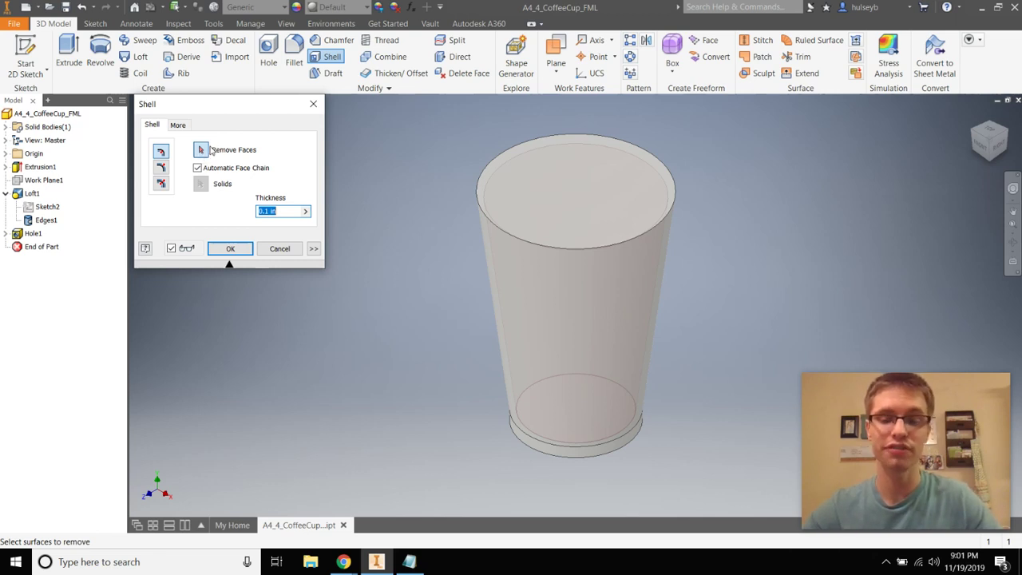
pyautogui.click(568, 173)
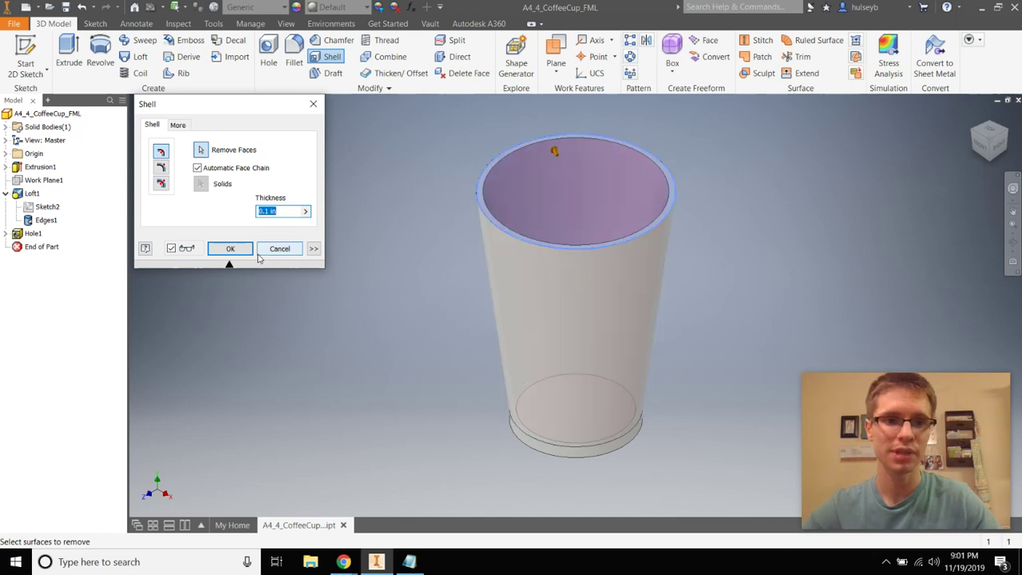
pyautogui.click(230, 248)
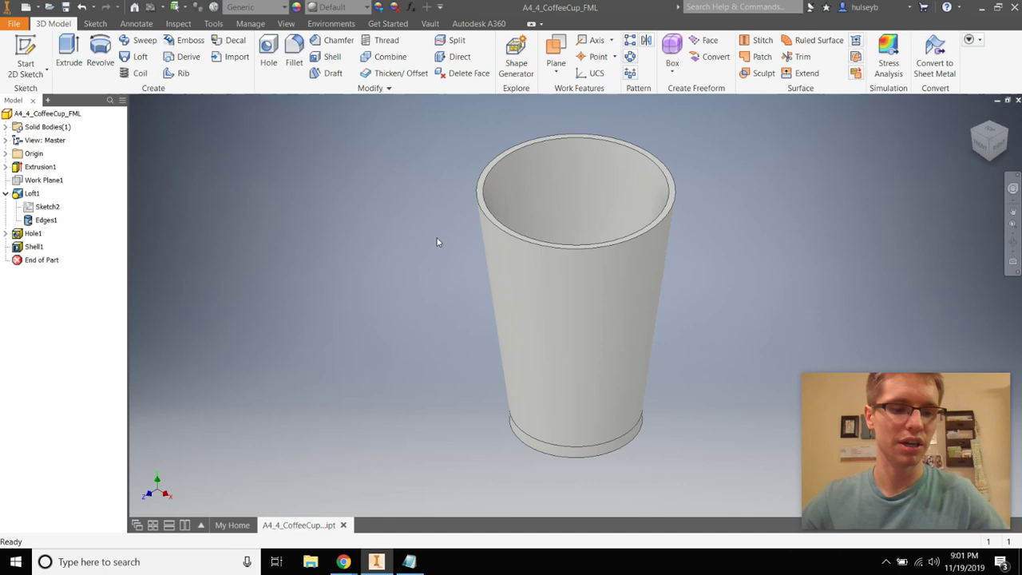
pyautogui.hotkey('alt', 'Tab')
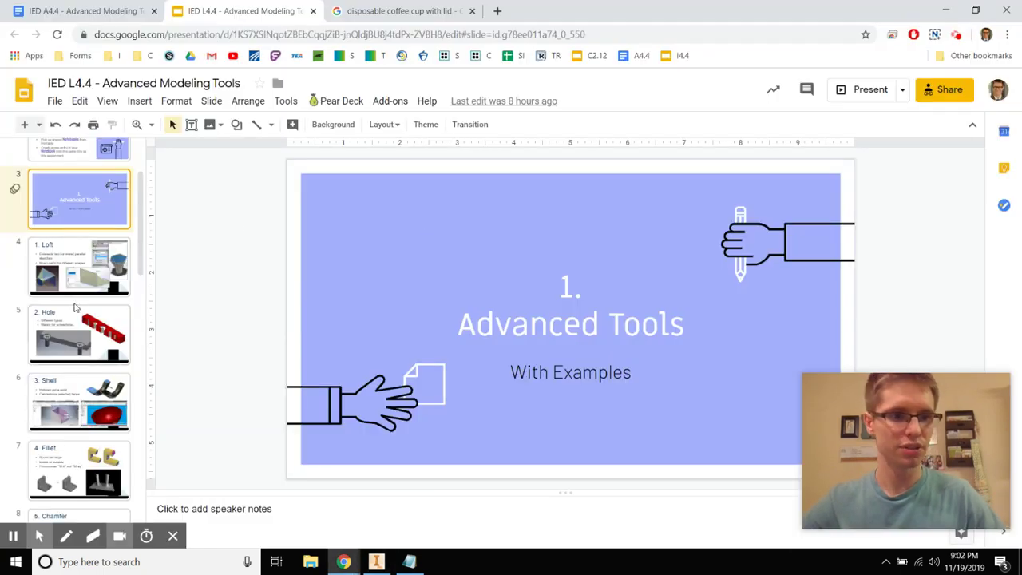
# - Page between the Fillet and Chamfer slides, ending on Chamfer, then return to Inventor
pyautogui.click(88, 265)
pyautogui.press('Down')
pyautogui.press('Down')
pyautogui.press('Down')
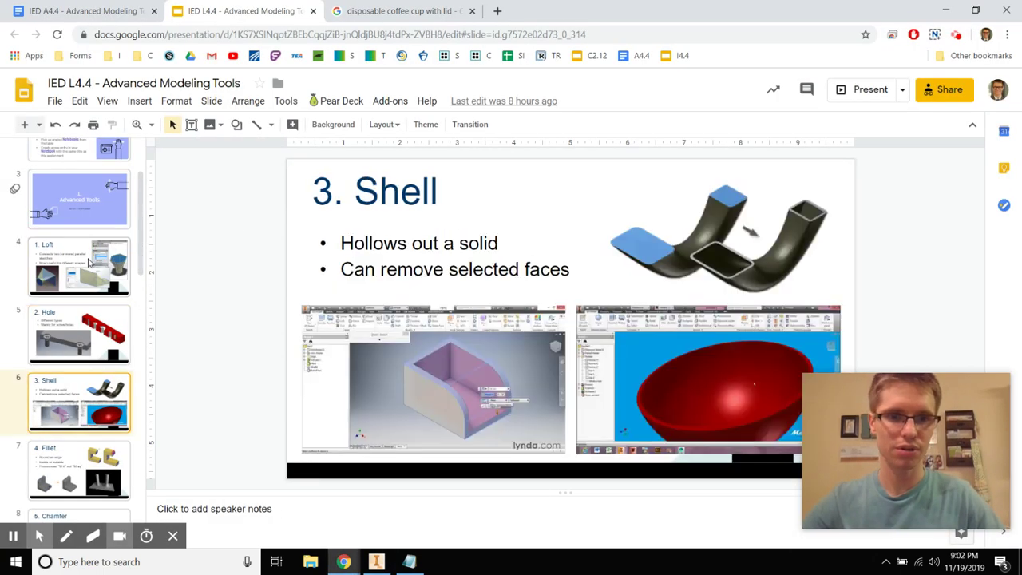
pyautogui.press('Down')
pyautogui.press('Up')
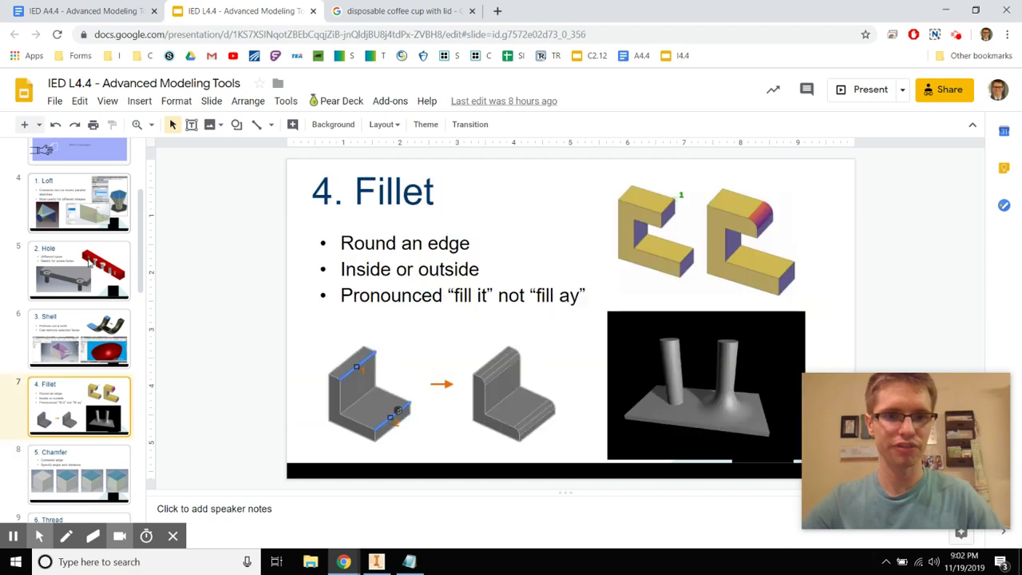
pyautogui.press('Down')
pyautogui.press('Up')
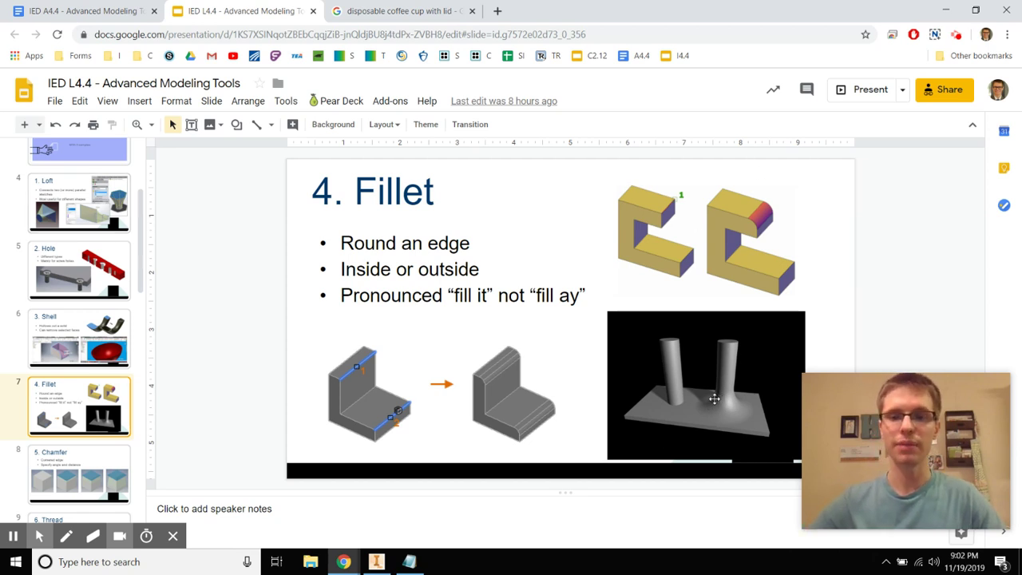
pyautogui.click(106, 480)
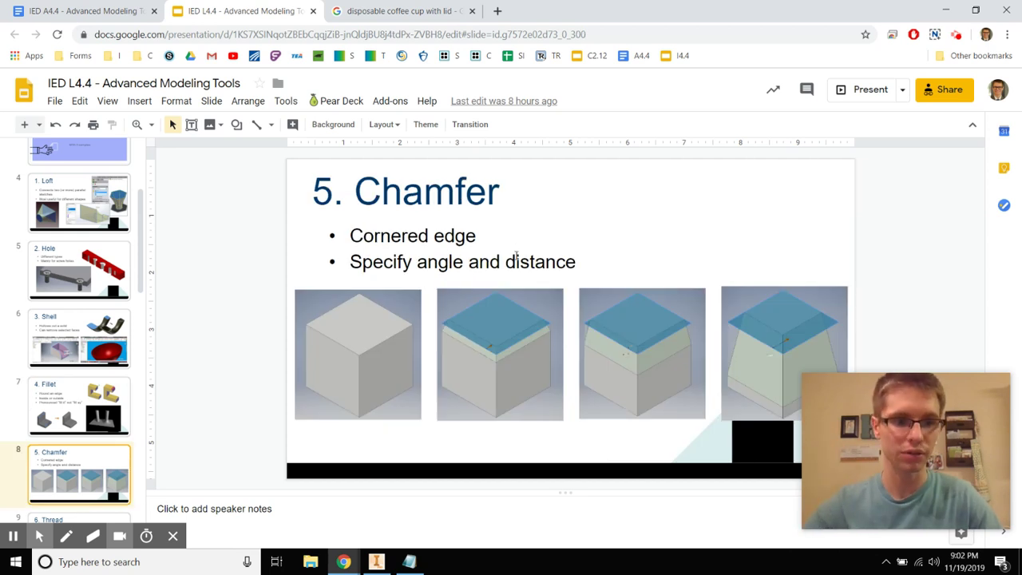
pyautogui.click(83, 393)
pyautogui.click(67, 473)
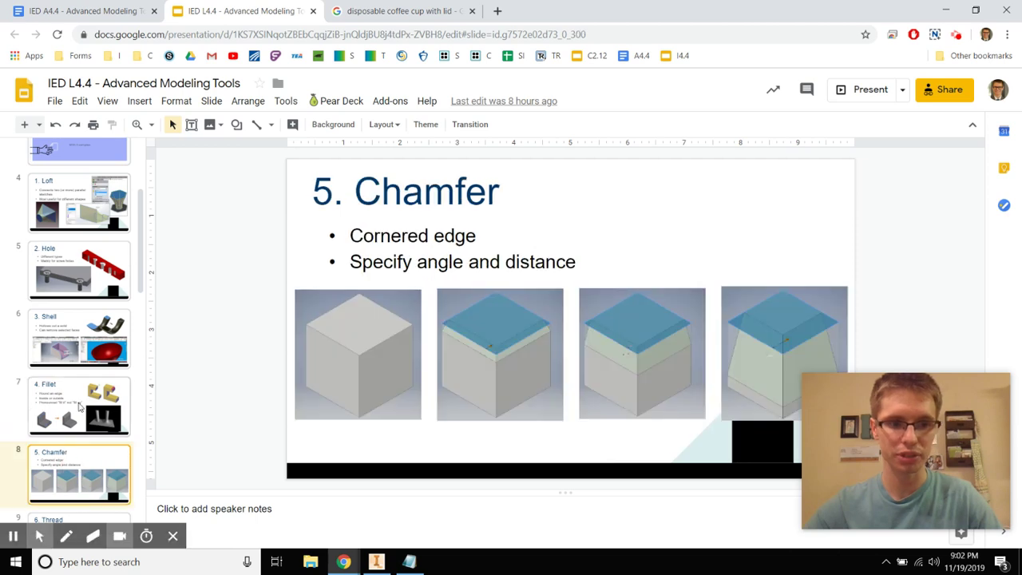
pyautogui.hotkey('alt', 'Tab')
# - Start a fillet and select the cup's top rim edge
pyautogui.scroll(3, 479, 199)
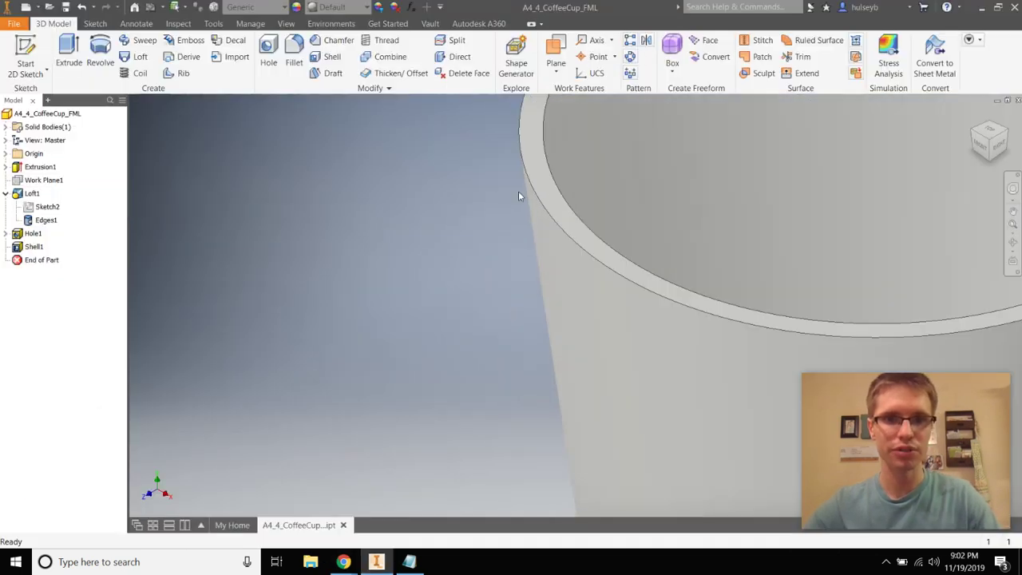
pyautogui.scroll(-3, 551, 199)
pyautogui.scroll(2, 687, 204)
pyautogui.scroll(-1, 839, 200)
pyautogui.scroll(2, 881, 203)
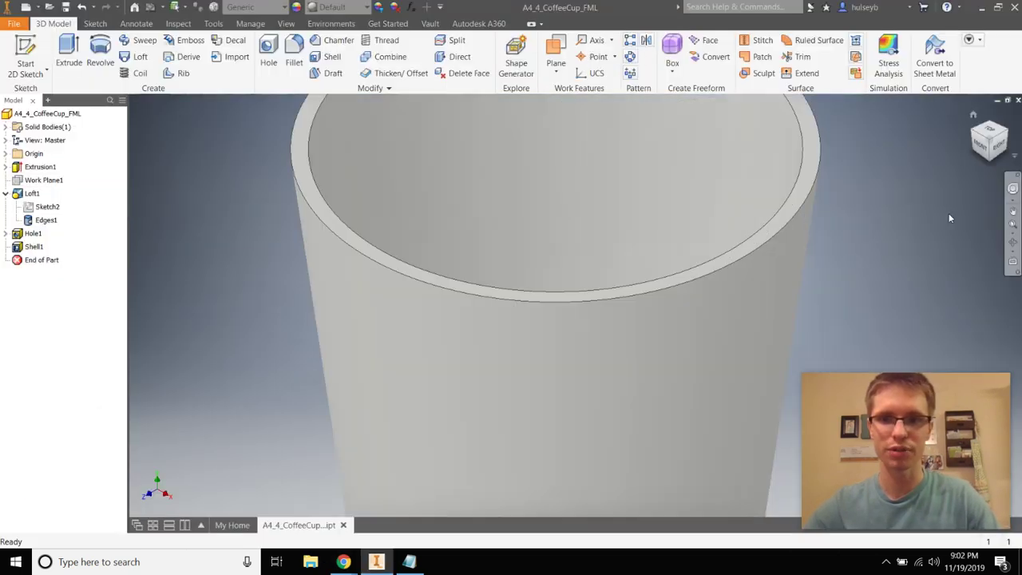
pyautogui.scroll(-2, 847, 203)
pyautogui.scroll(1, 814, 203)
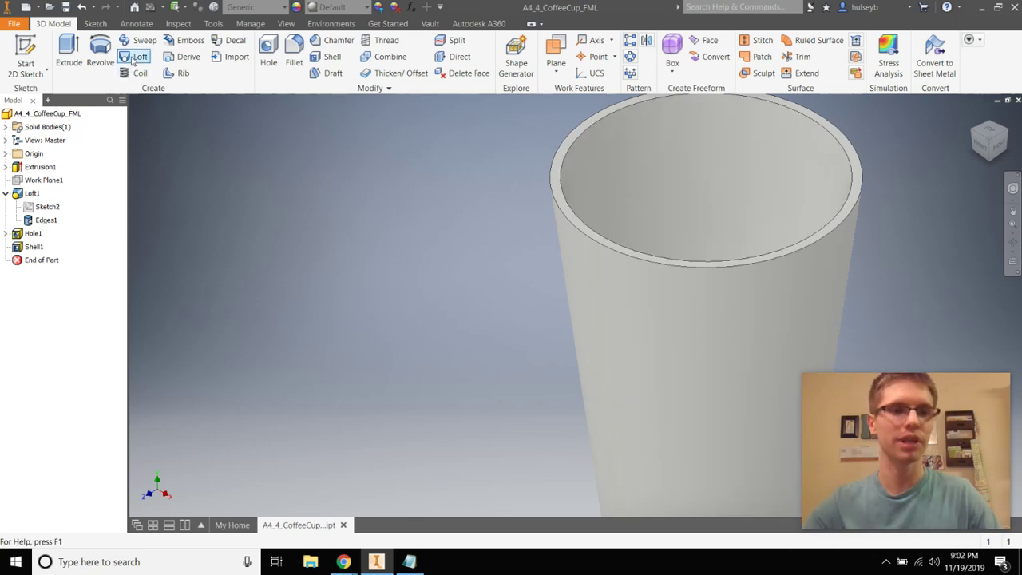
pyautogui.click(294, 61)
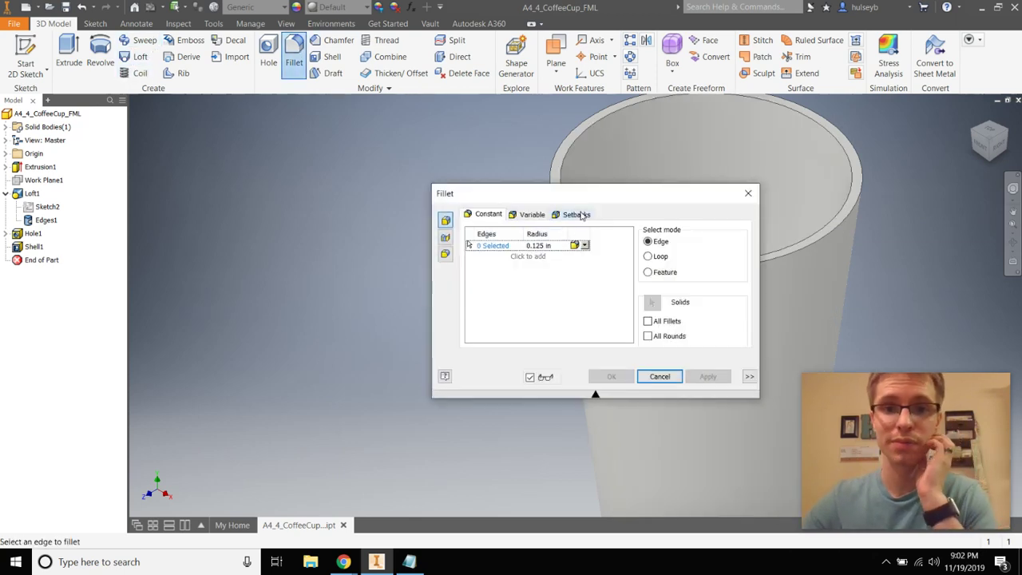
pyautogui.moveTo(552, 197); pyautogui.dragTo(252, 124)
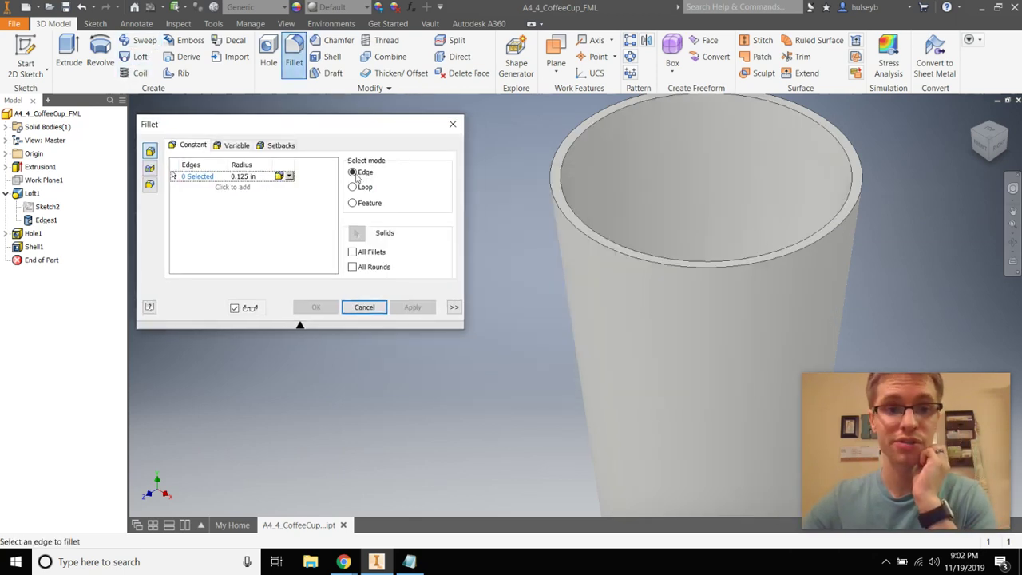
pyautogui.click(579, 229)
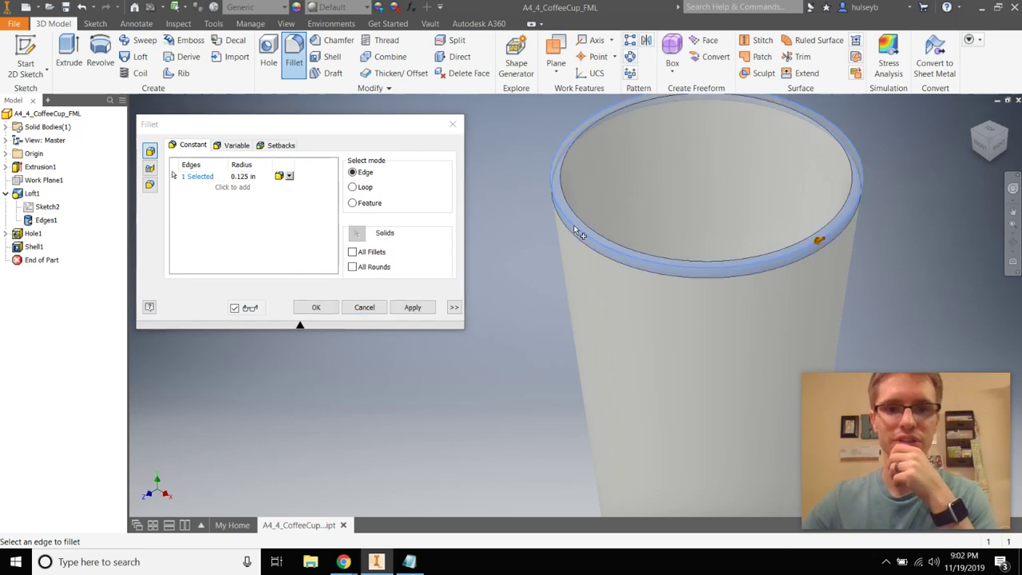
# - Set the fillet radius to 0.1 and apply it to the rim
pyautogui.click(264, 177)
pyautogui.write('5')
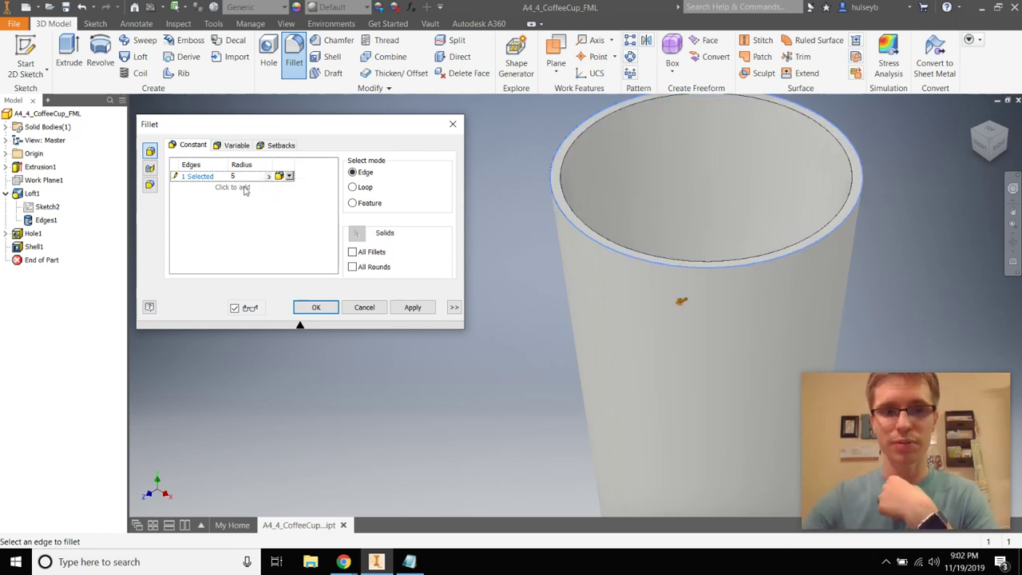
pyautogui.press('BackSpace')
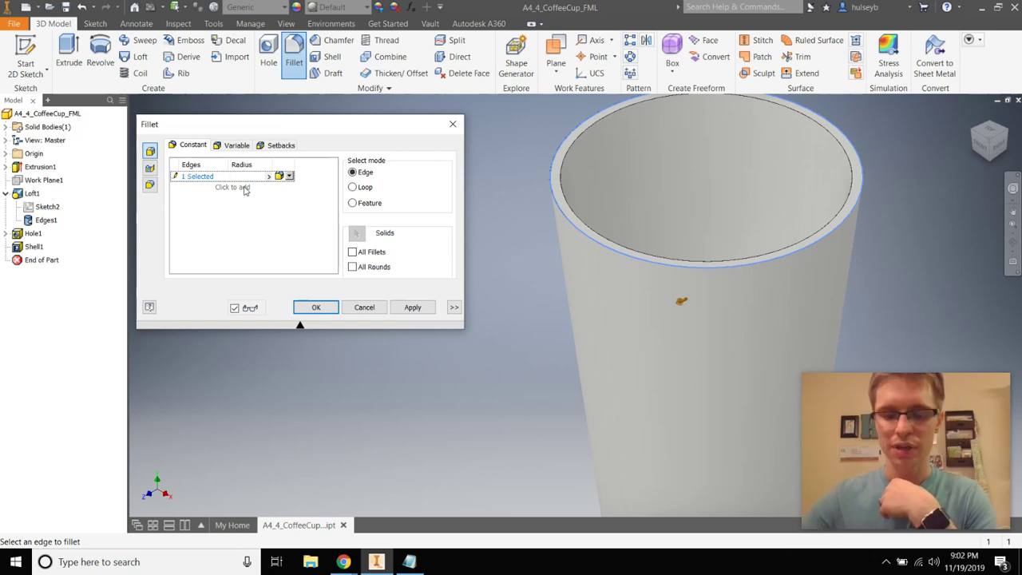
pyautogui.write('1')
pyautogui.press('BackSpace')
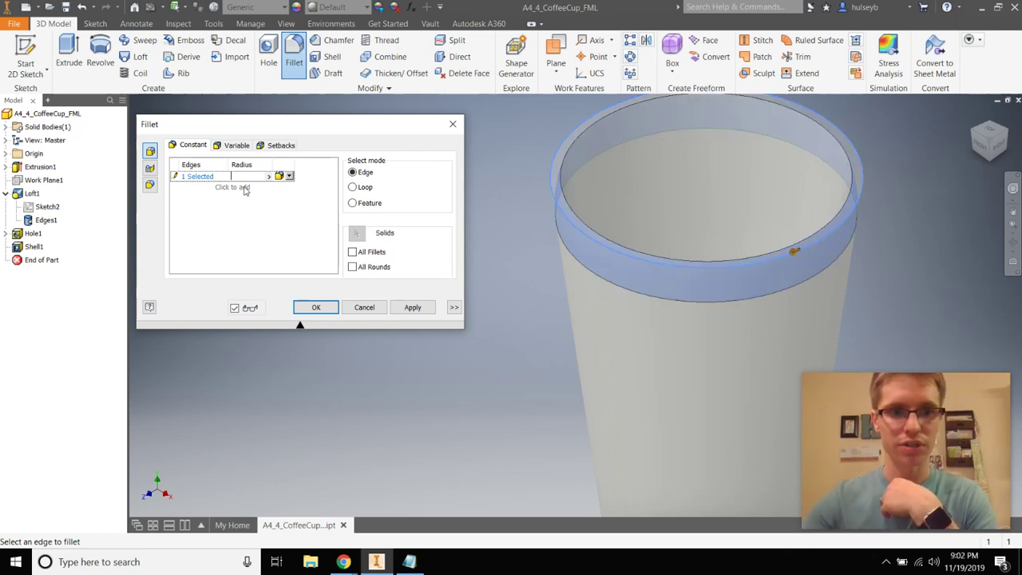
pyautogui.write('0.1')
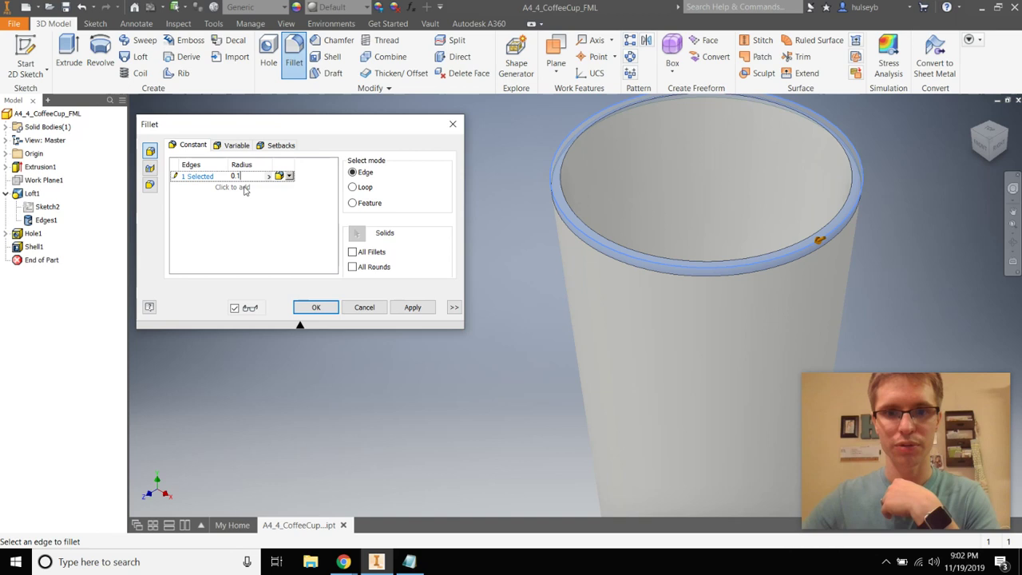
pyautogui.click(419, 311)
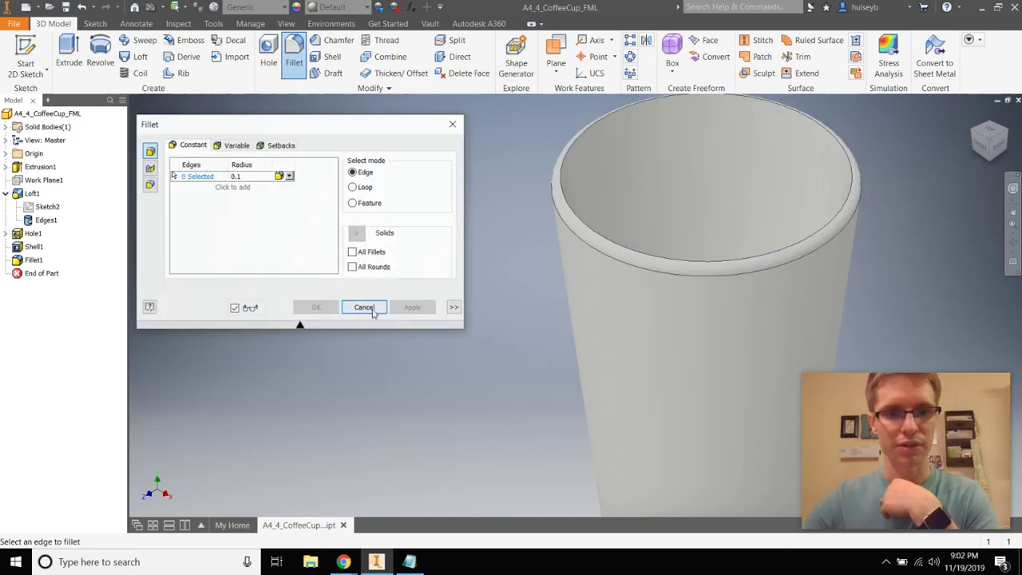
pyautogui.click(365, 307)
# - Start a plain distance chamfer and pick the cup's bottom edge from the front view
pyautogui.click(973, 116)
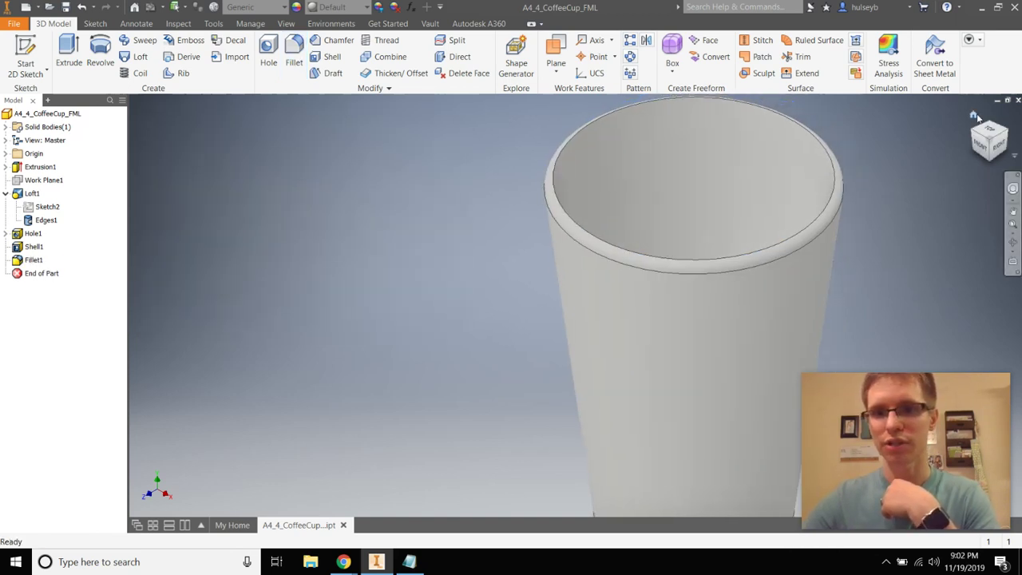
pyautogui.scroll(-3, 632, 441)
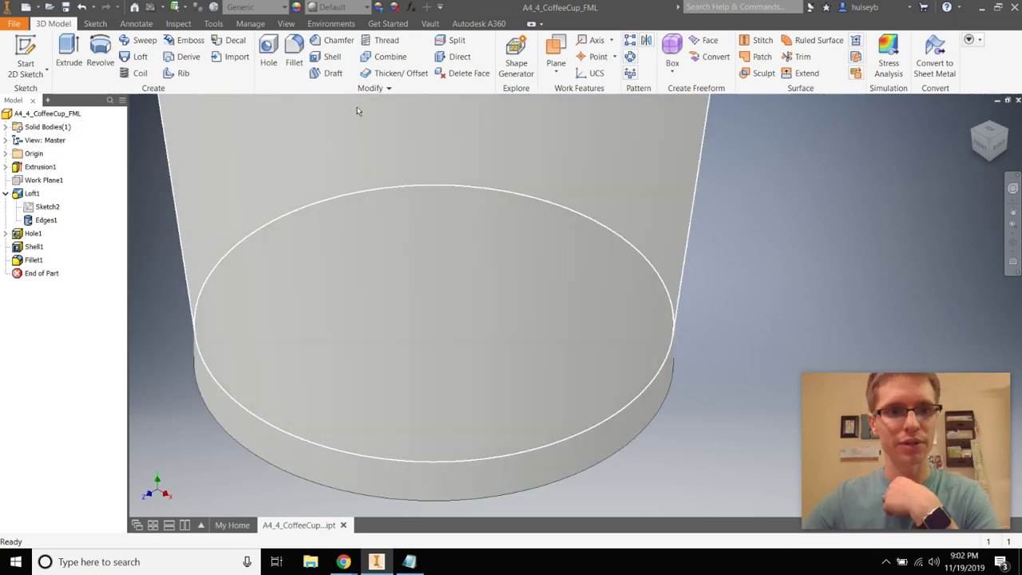
pyautogui.click(339, 40)
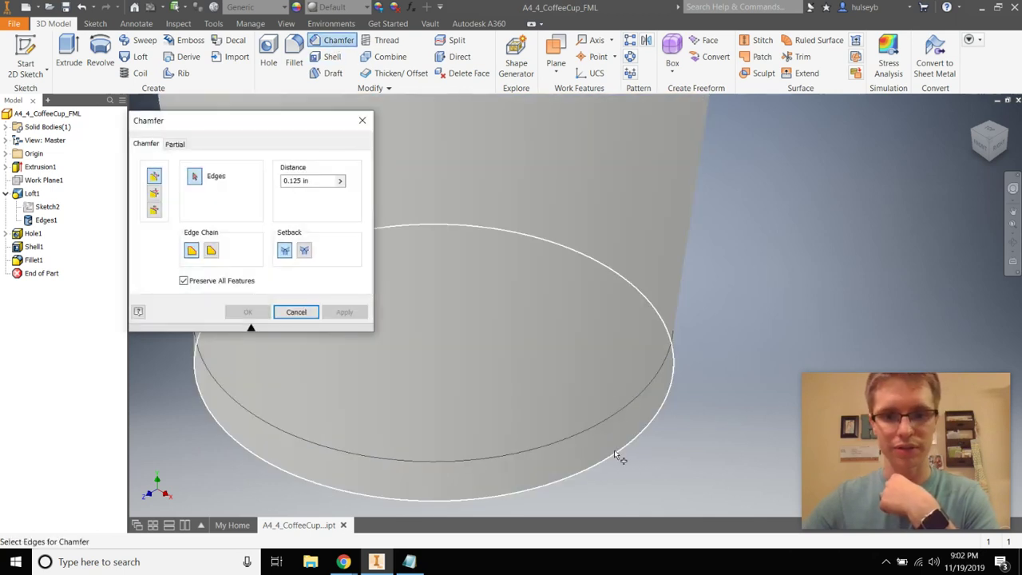
pyautogui.click(616, 450)
pyautogui.scroll(-3, 622, 461)
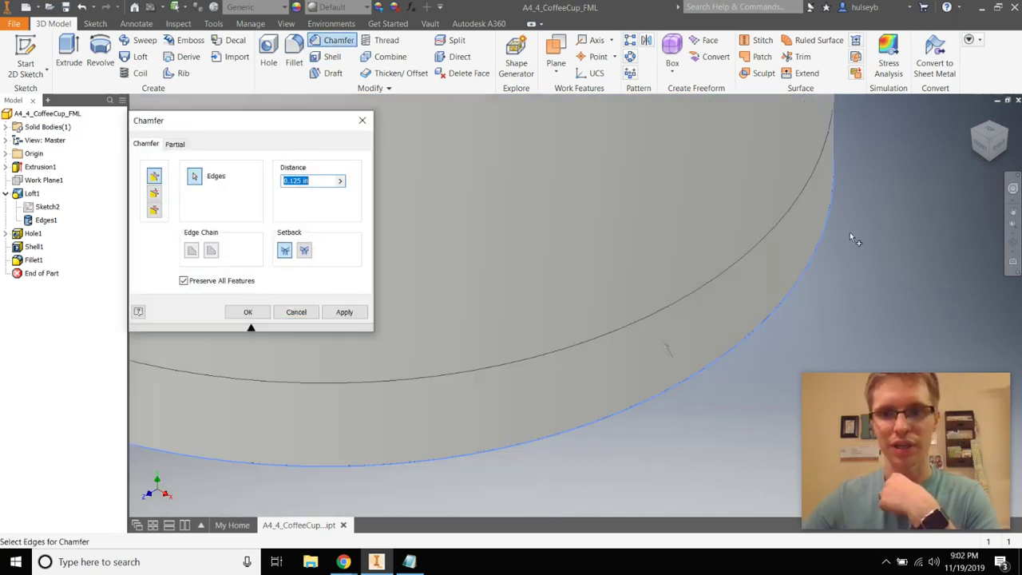
pyautogui.scroll(2, 851, 237)
pyautogui.click(987, 144)
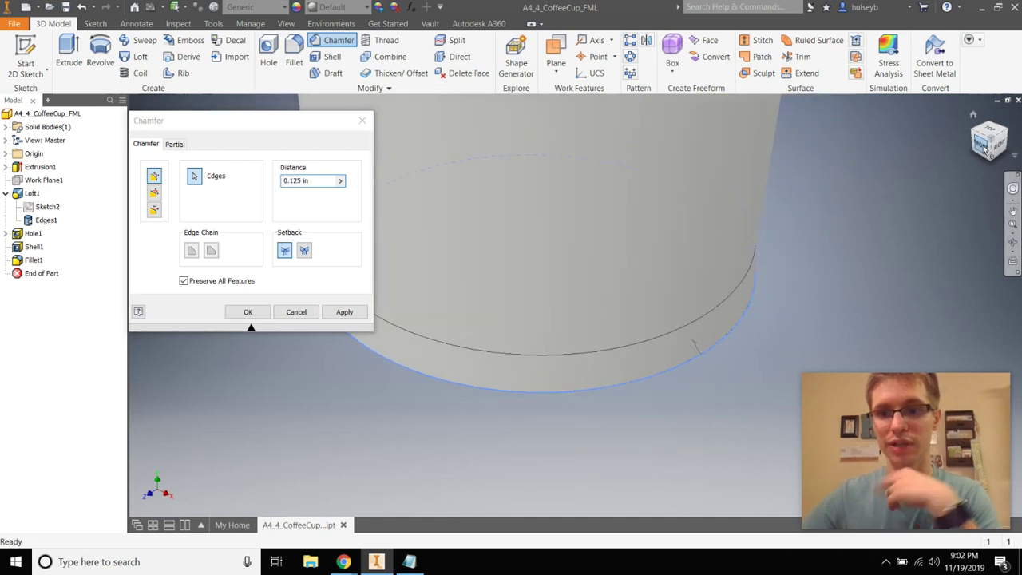
pyautogui.scroll(-3, 655, 459)
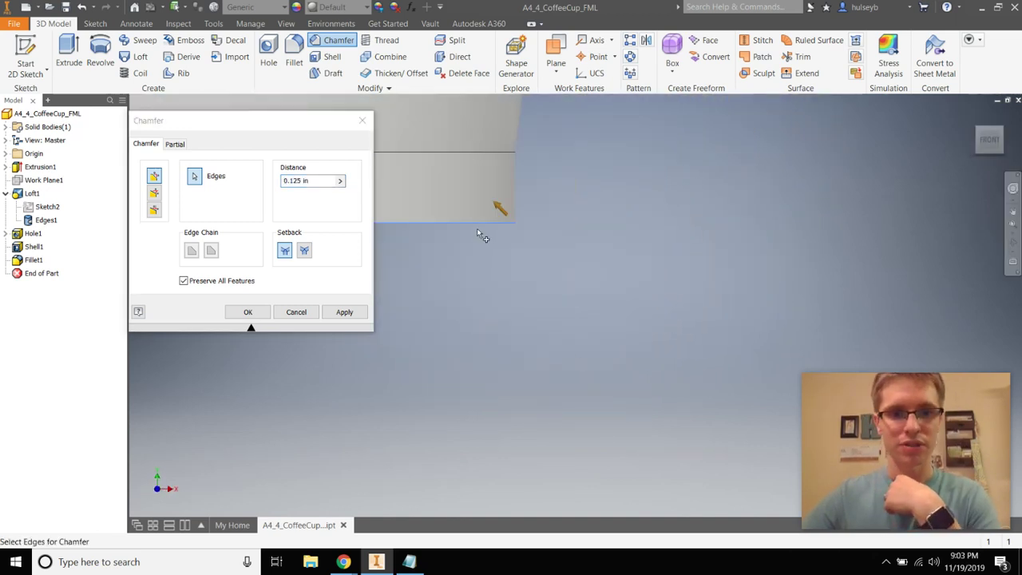
pyautogui.click(154, 192)
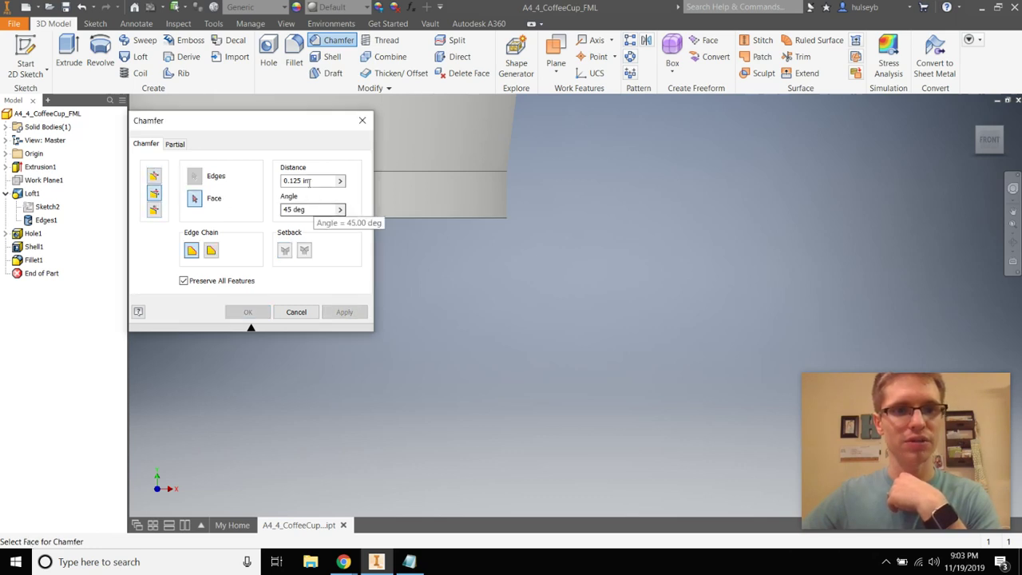
pyautogui.click(194, 200)
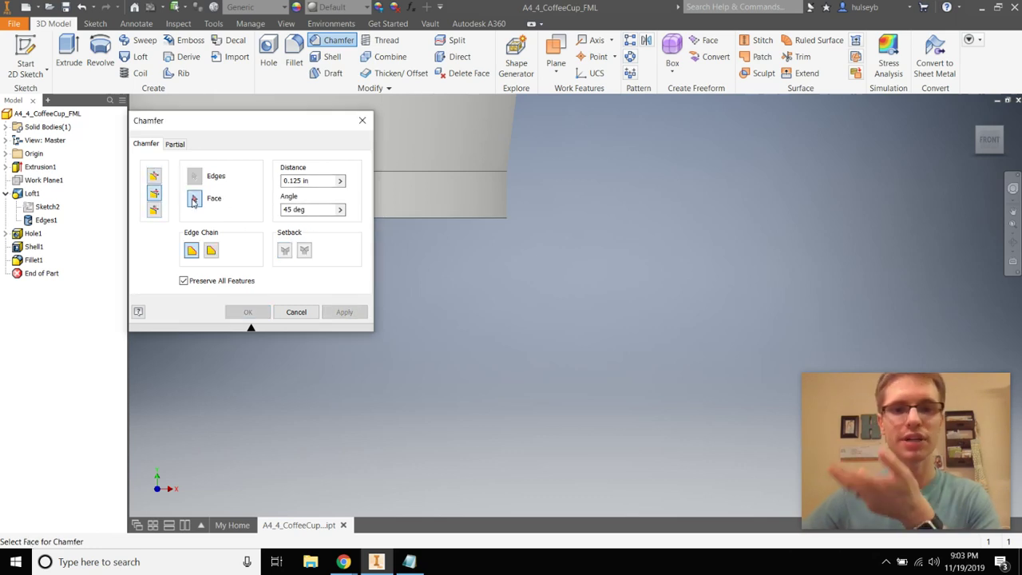
pyautogui.click(154, 176)
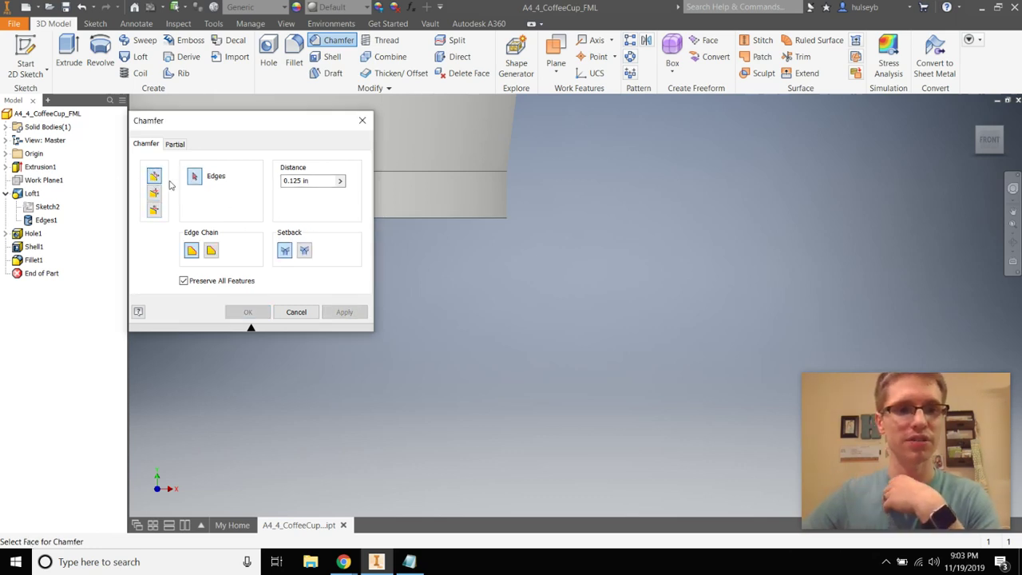
pyautogui.click(471, 218)
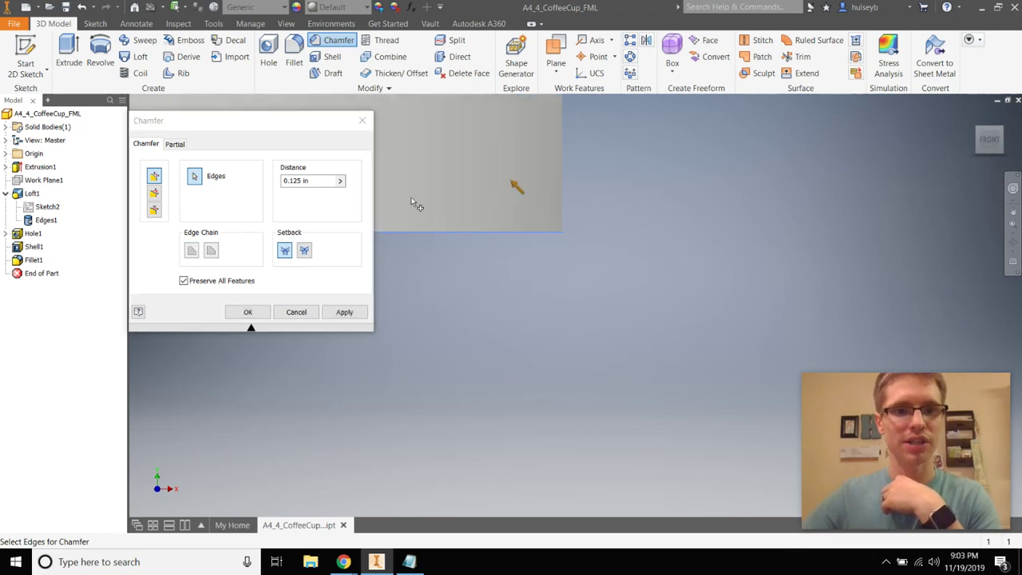
# - Set the chamfer distance to 0.08, apply it, and fit the whole cup in view
pyautogui.click(302, 180)
pyautogui.write('0.1')
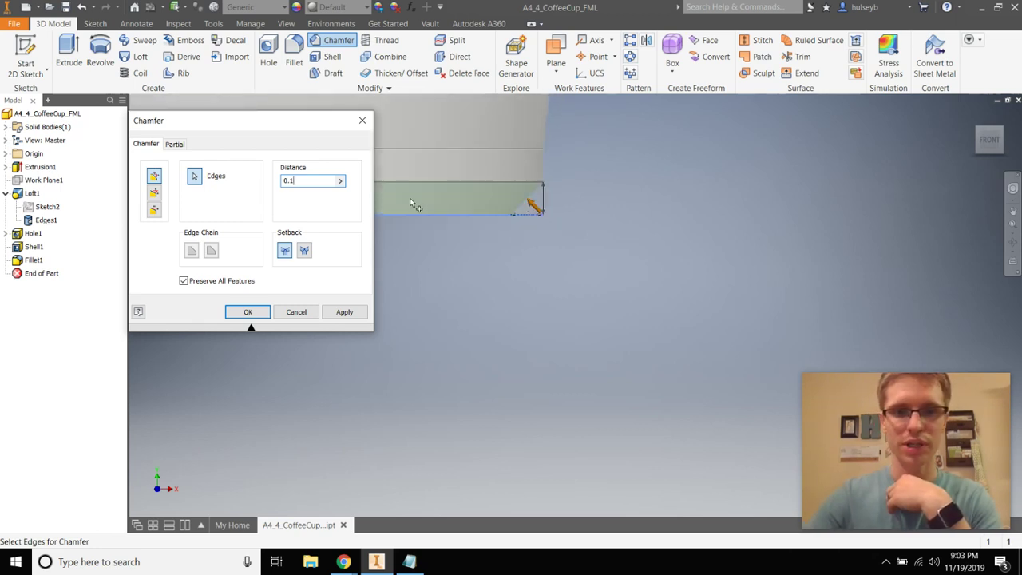
pyautogui.press('BackSpace')
pyautogui.write('05')
pyautogui.press('BackSpace')
pyautogui.write('8')
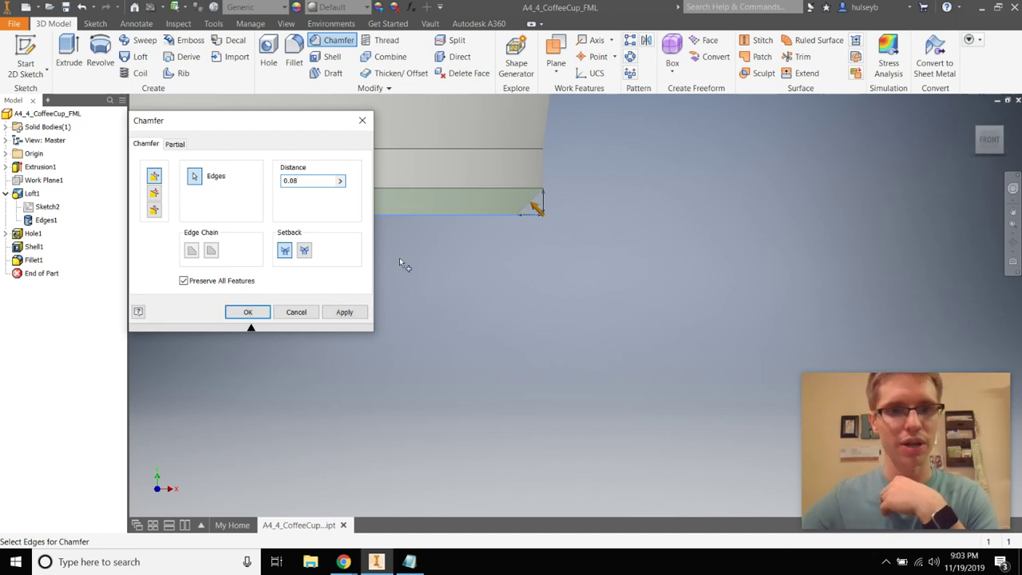
pyautogui.click(344, 312)
pyautogui.click(296, 312)
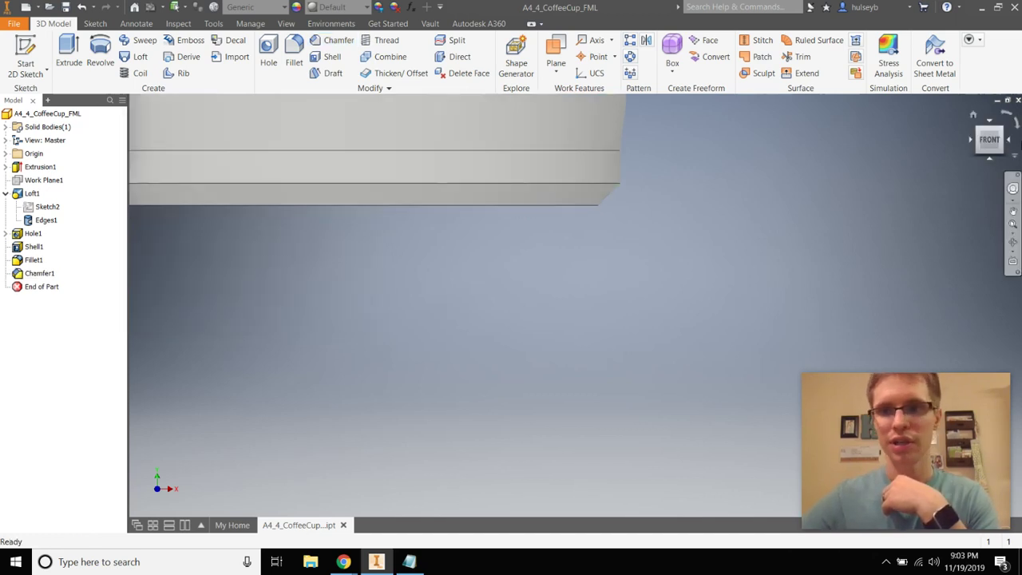
pyautogui.press('Home')
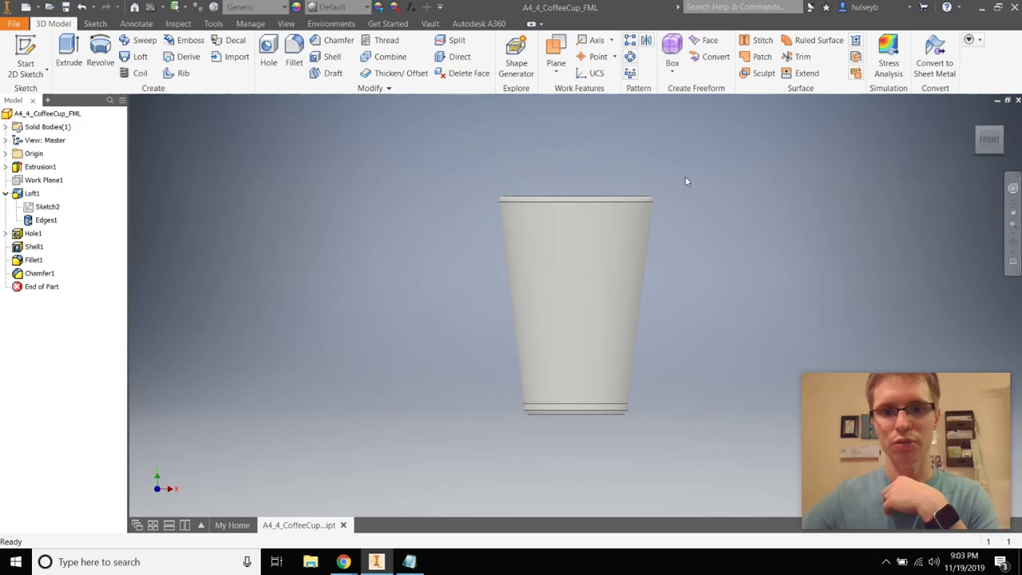
# - Check the chamfer and thread steps in the coffee cup notes, then view the cup from the front
pyautogui.click(974, 117)
pyautogui.hotkey('alt', 'Tab')
pyautogui.hotkey('alt', 'Tab')
pyautogui.hotkey('alt', 'Tab')
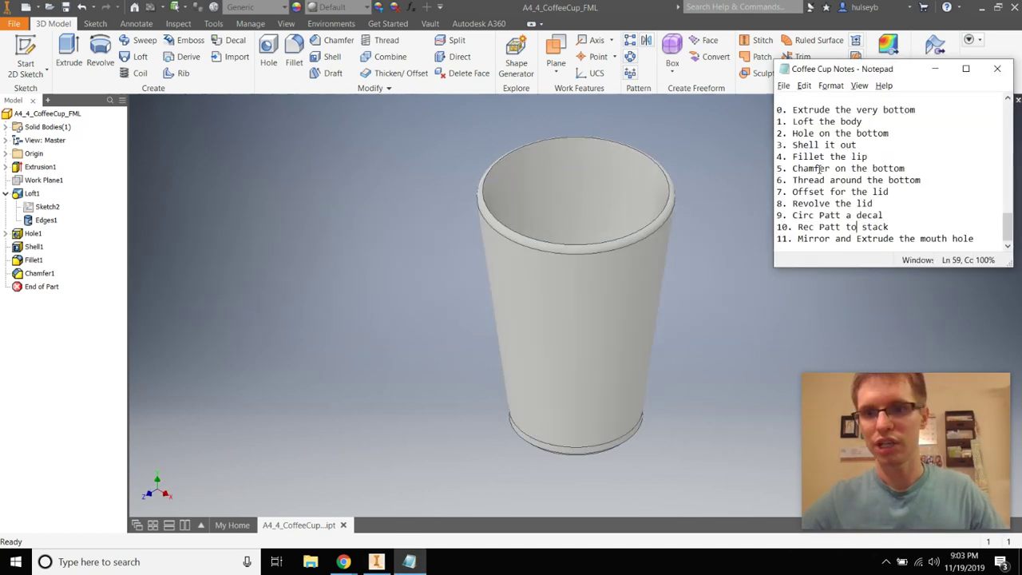
pyautogui.moveTo(809, 169); pyautogui.dragTo(838, 174)
pyautogui.click(811, 180)
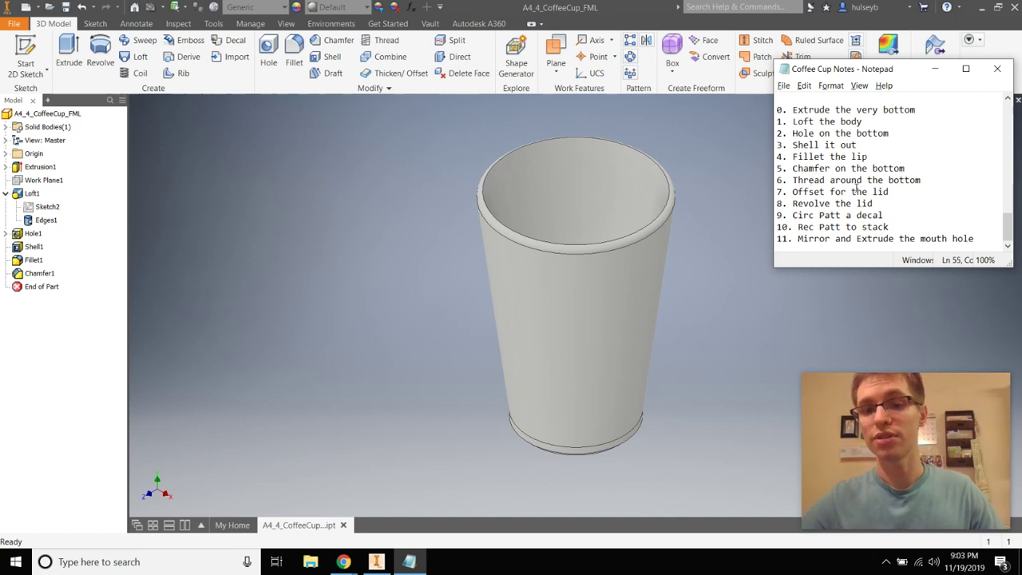
pyautogui.click(755, 217)
pyautogui.click(985, 150)
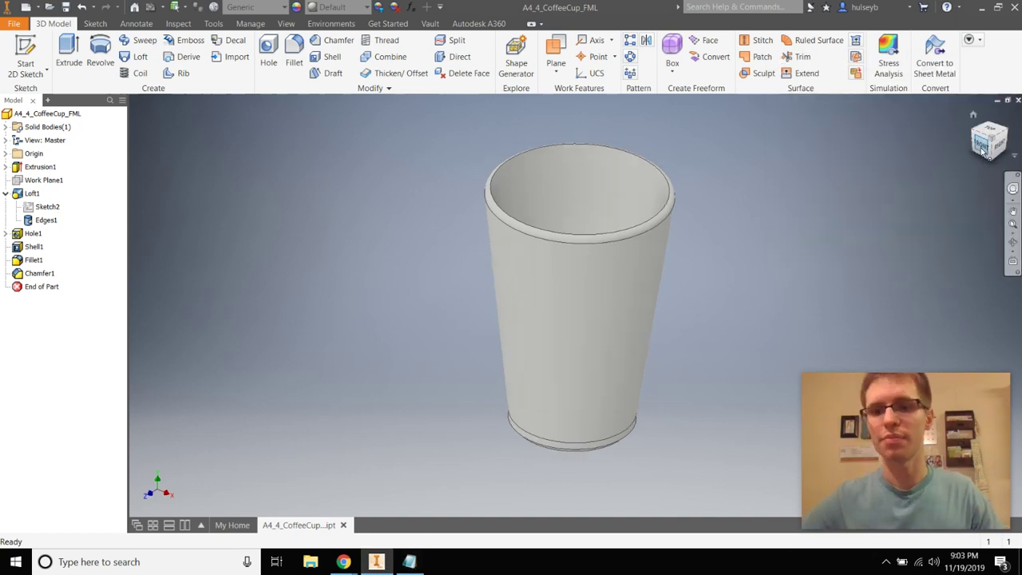
pyautogui.scroll(5, 625, 370)
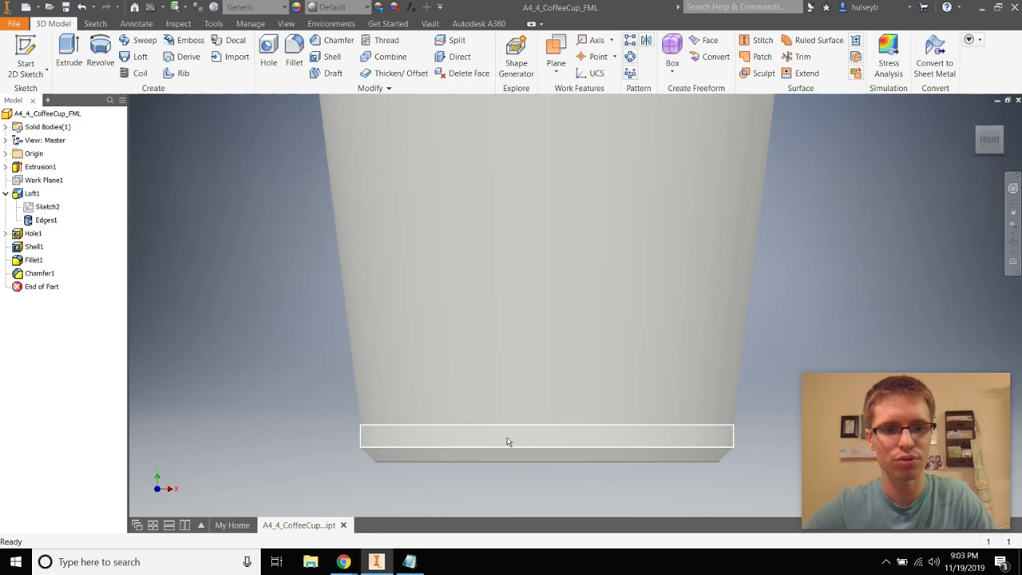
# - Pick the cup's bottom rim face for a new thread
pyautogui.click(386, 41)
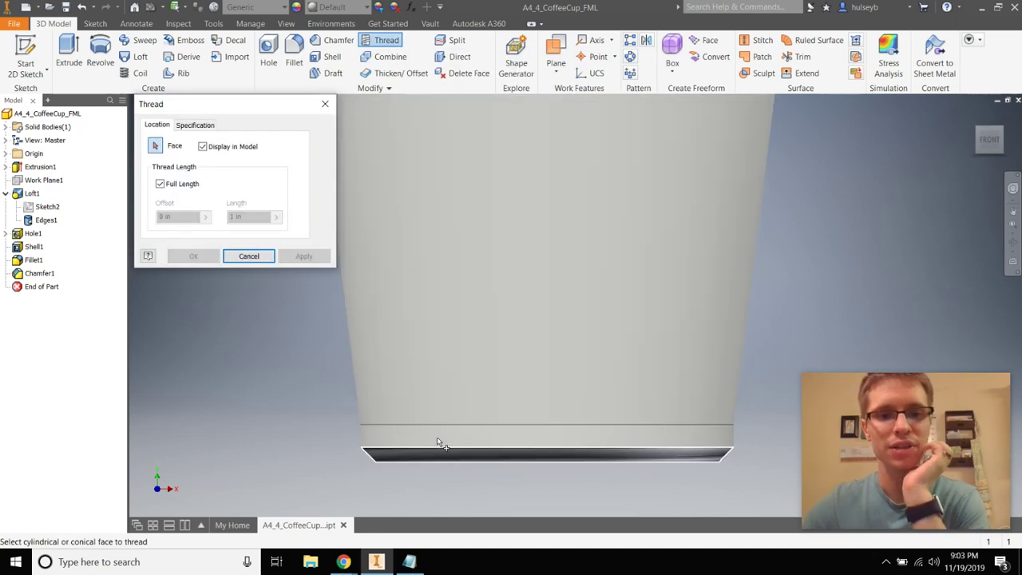
pyautogui.click(437, 439)
pyautogui.scroll(-3, 479, 320)
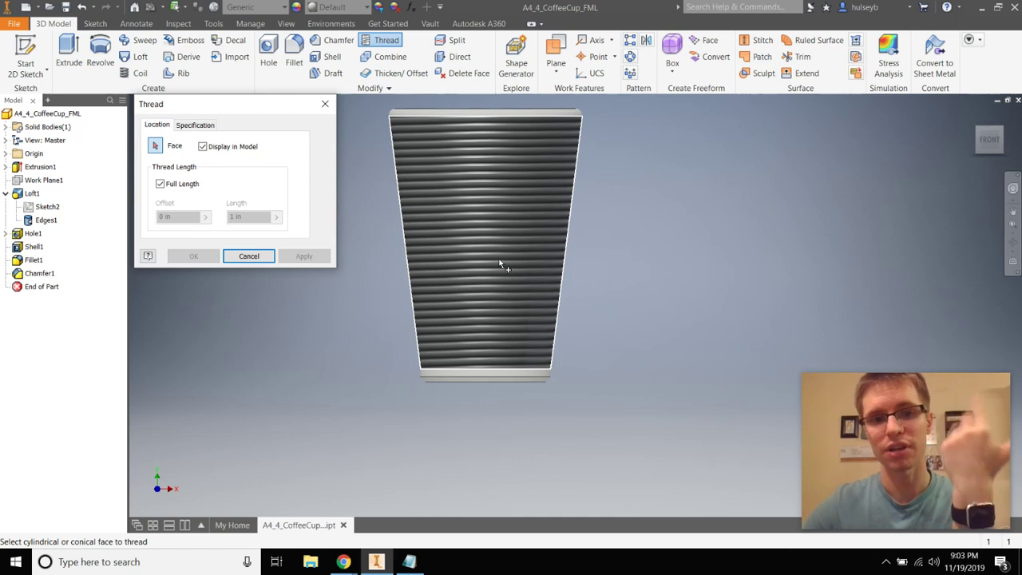
pyautogui.moveTo(503, 291)
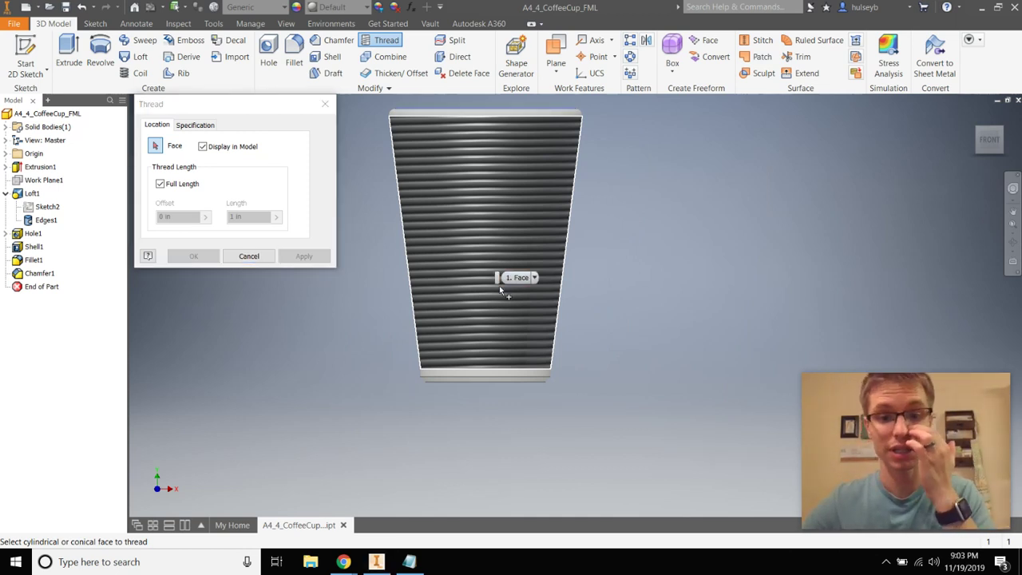
pyautogui.scroll(5, 471, 377)
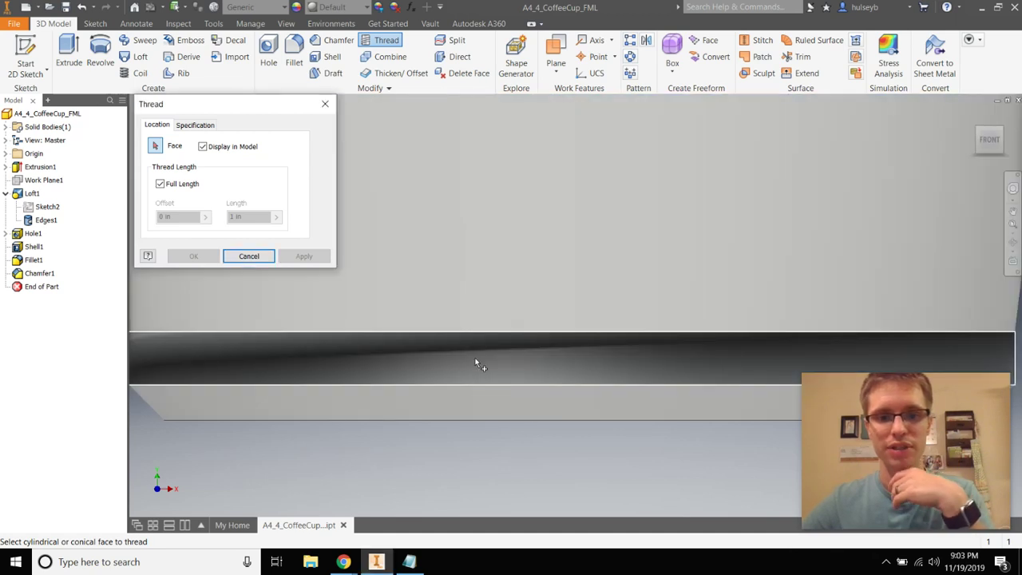
pyautogui.click(476, 361)
pyautogui.scroll(-4, 477, 364)
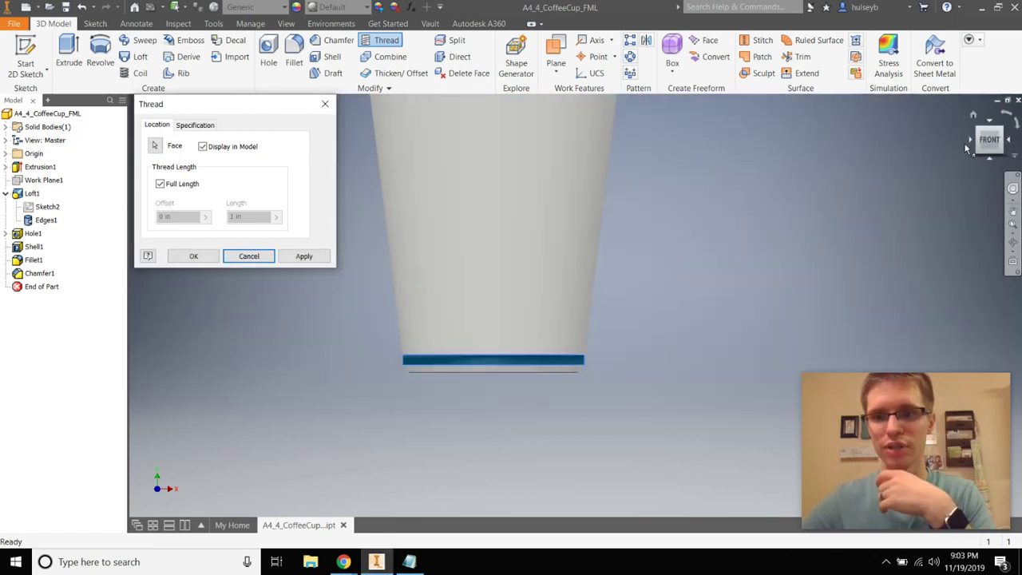
pyautogui.click(973, 114)
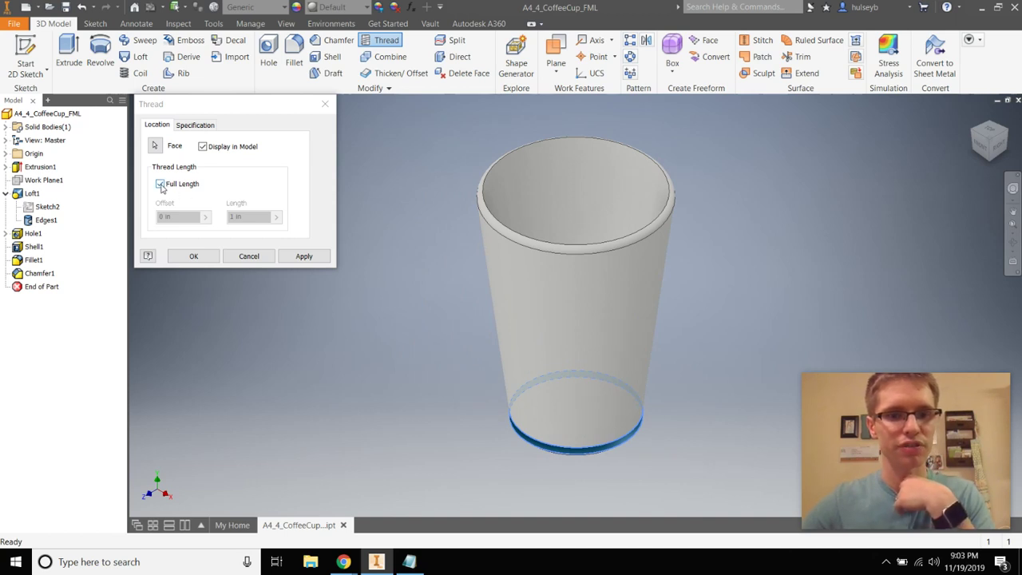
# - Make the thread full length with a 2-20 UN designation and apply it
pyautogui.click(160, 185)
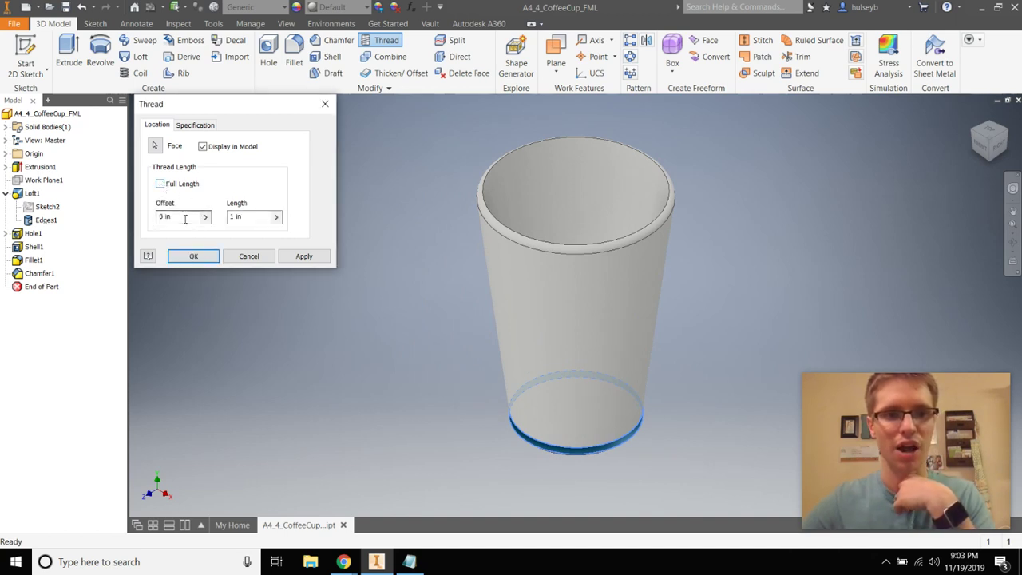
pyautogui.click(161, 185)
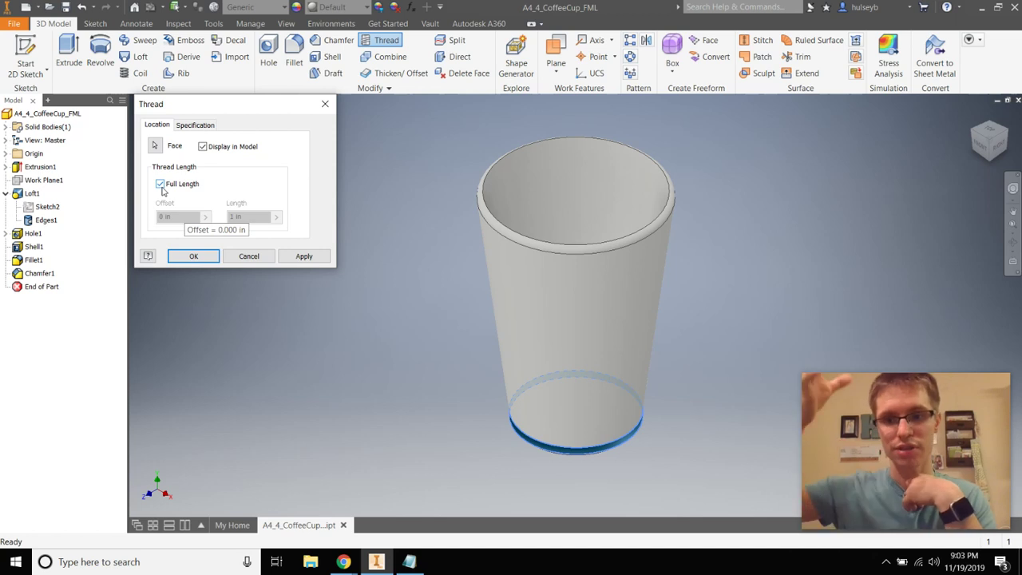
pyautogui.click(195, 126)
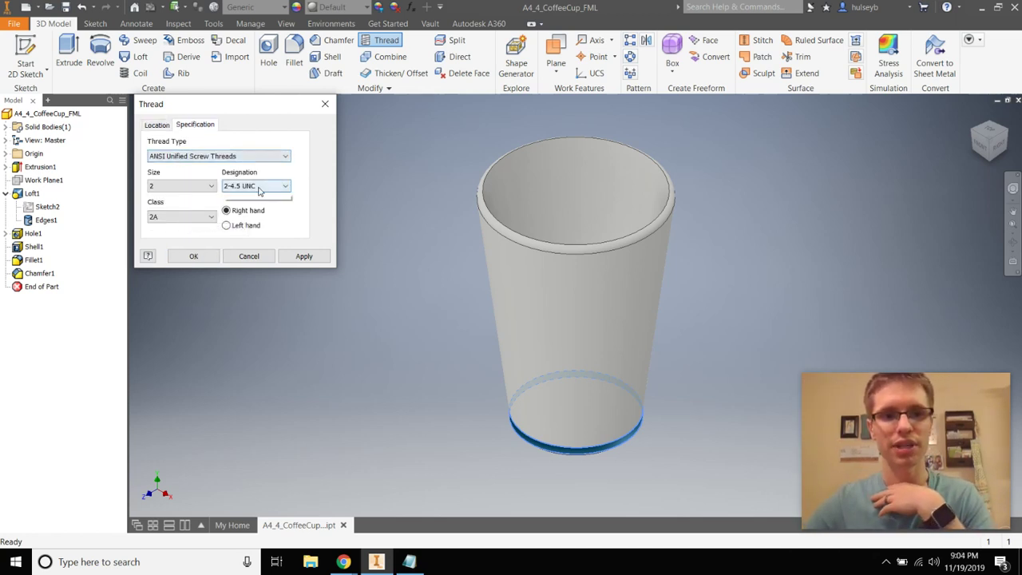
pyautogui.click(279, 187)
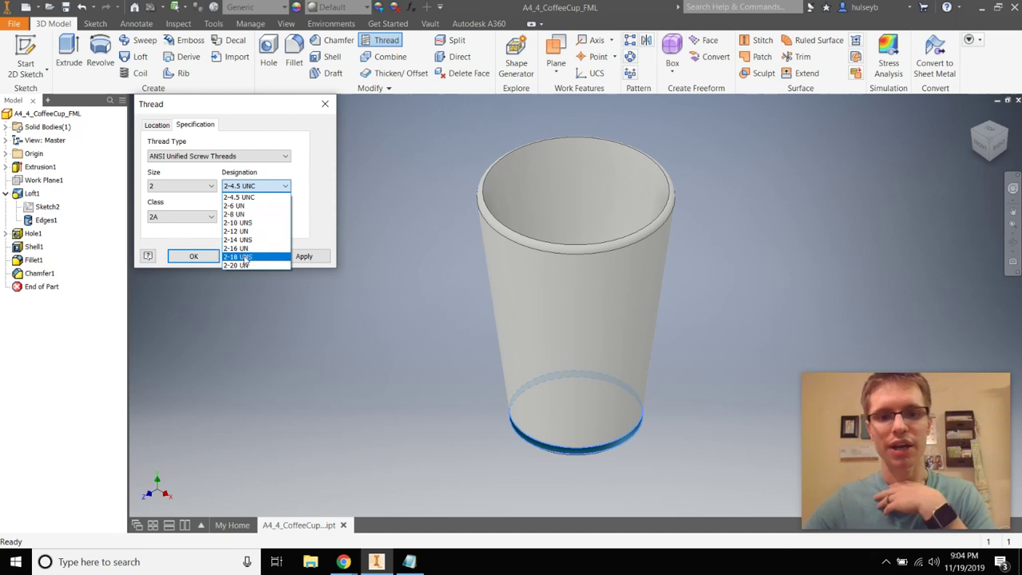
pyautogui.click(240, 257)
pyautogui.scroll(-4, 598, 471)
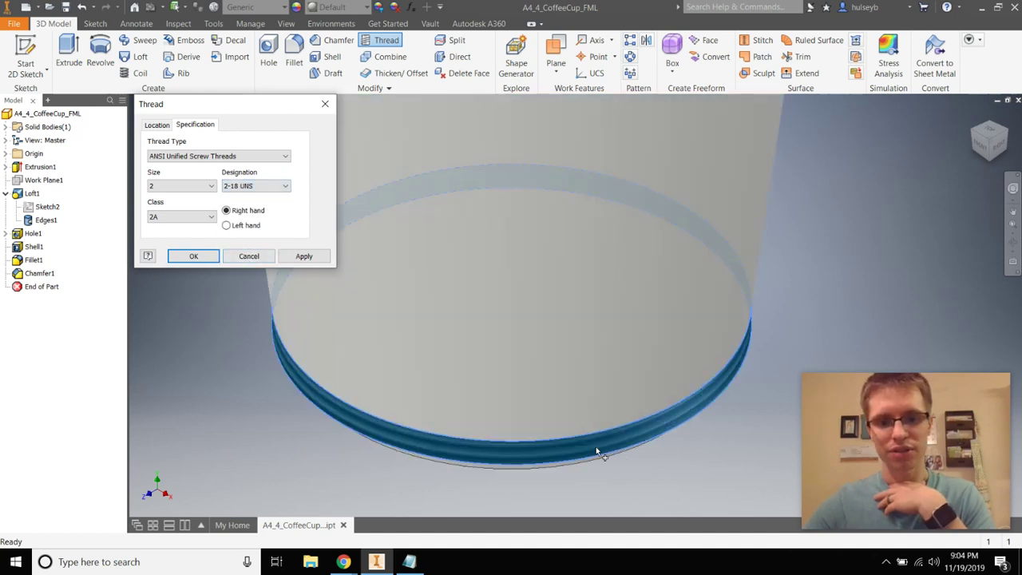
pyautogui.click(246, 188)
pyautogui.click(243, 263)
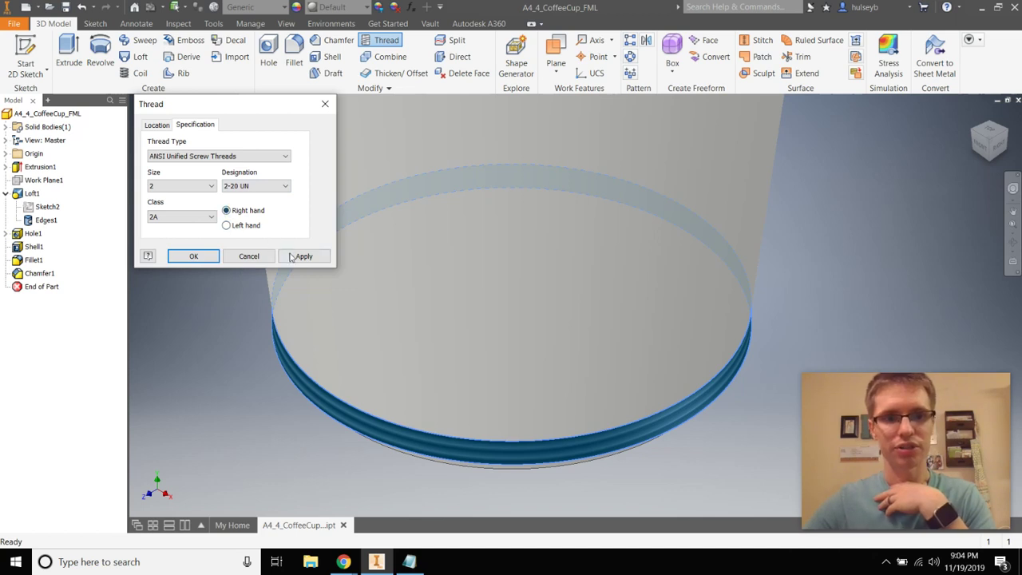
pyautogui.click(303, 256)
pyautogui.click(248, 256)
# - Highlight the offset and revolve steps in the coffee cup notes
pyautogui.scroll(5, 554, 360)
pyautogui.scroll(-3, 567, 335)
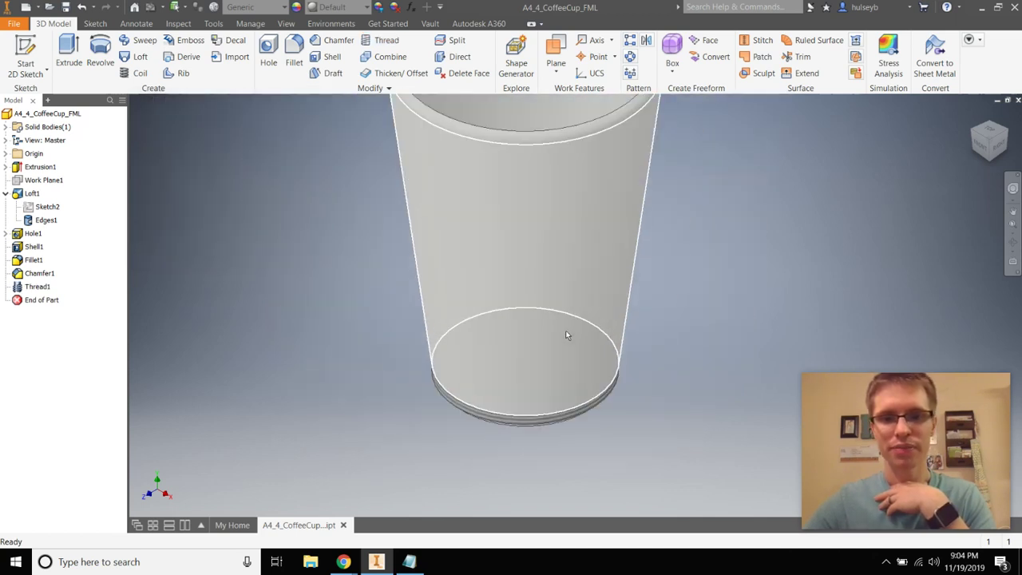
pyautogui.scroll(3, 566, 333)
pyautogui.scroll(-3, 577, 256)
pyautogui.scroll(5, 577, 254)
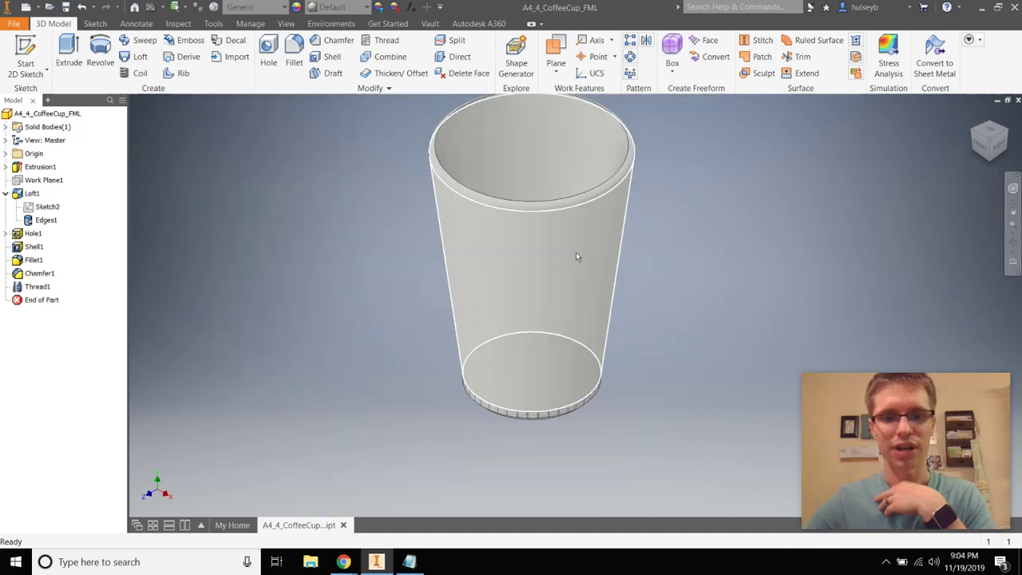
pyautogui.hotkey('alt', 'Tab')
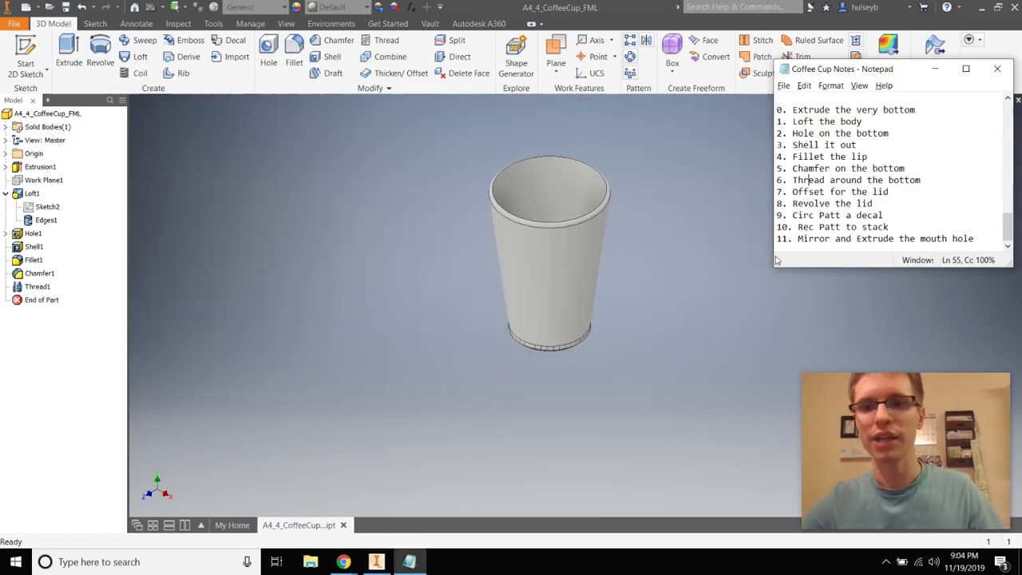
pyautogui.moveTo(801, 193); pyautogui.dragTo(883, 215)
# - Switch to the lesson slides and step from 7. Offset to the 8. Revolve slide
pyautogui.click(878, 213)
pyautogui.hotkey('alt', 'Tab')
pyautogui.hotkey('alt', 'Tab')
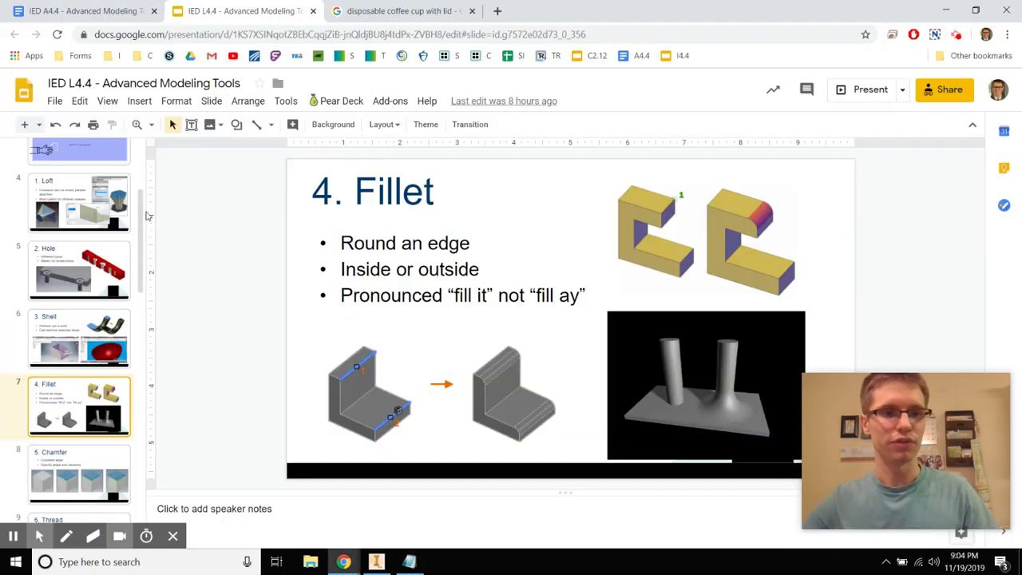
pyautogui.scroll(-5, 73, 349)
pyautogui.click(73, 349)
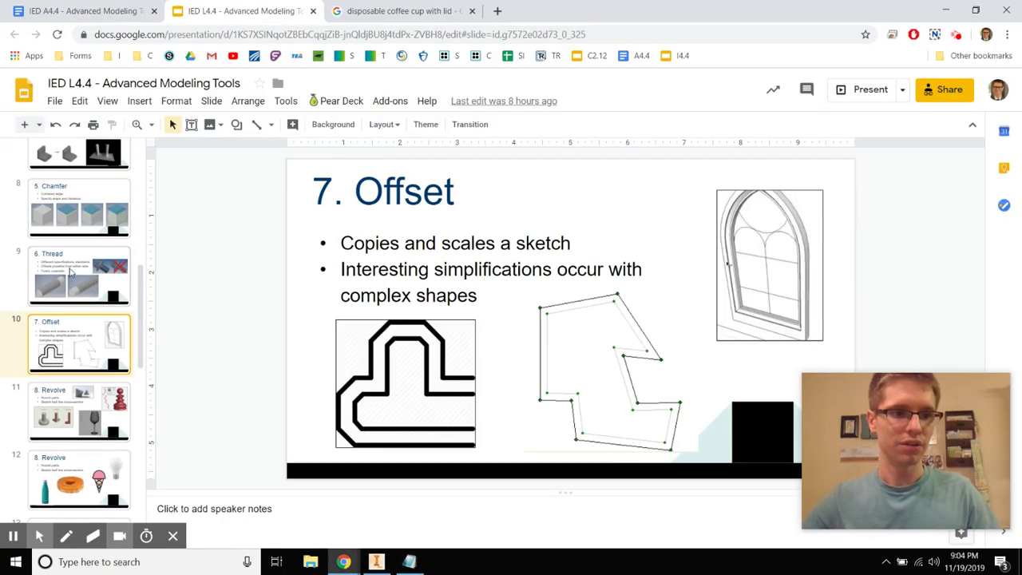
pyautogui.click(72, 406)
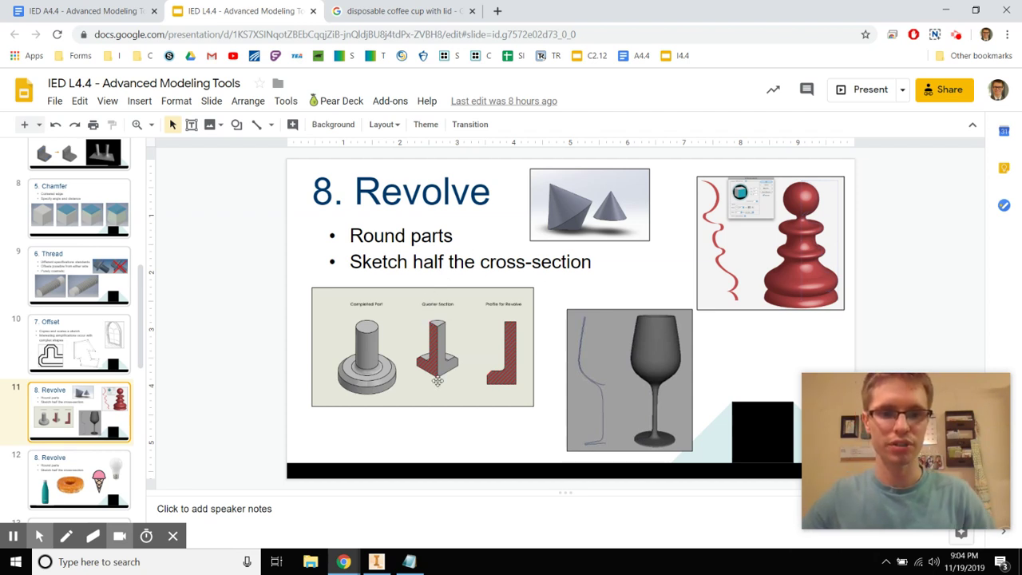
# - Start a new 2D sketch on the cup's XY Plane
pyautogui.hotkey('alt', 'Tab')
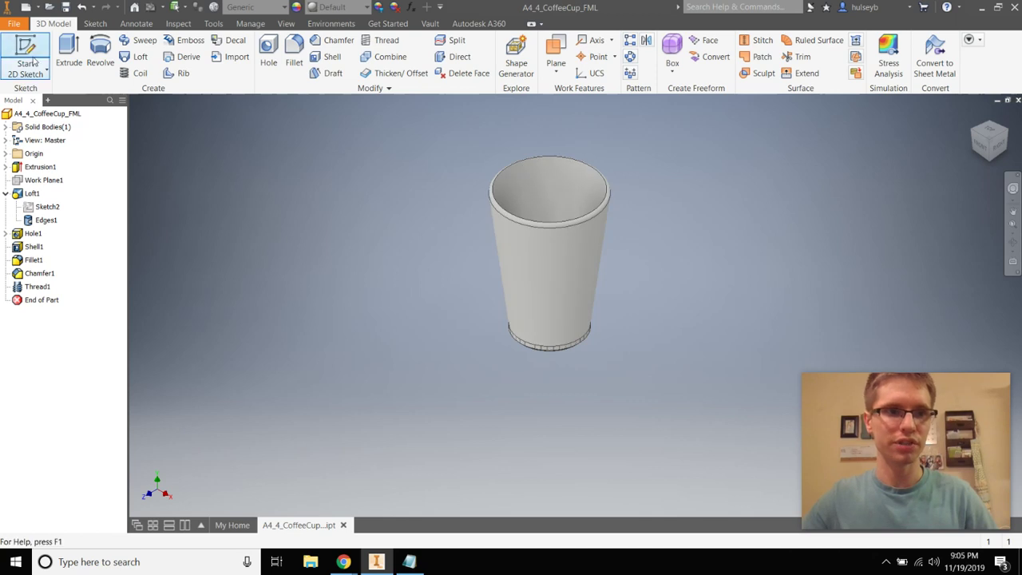
pyautogui.click(27, 54)
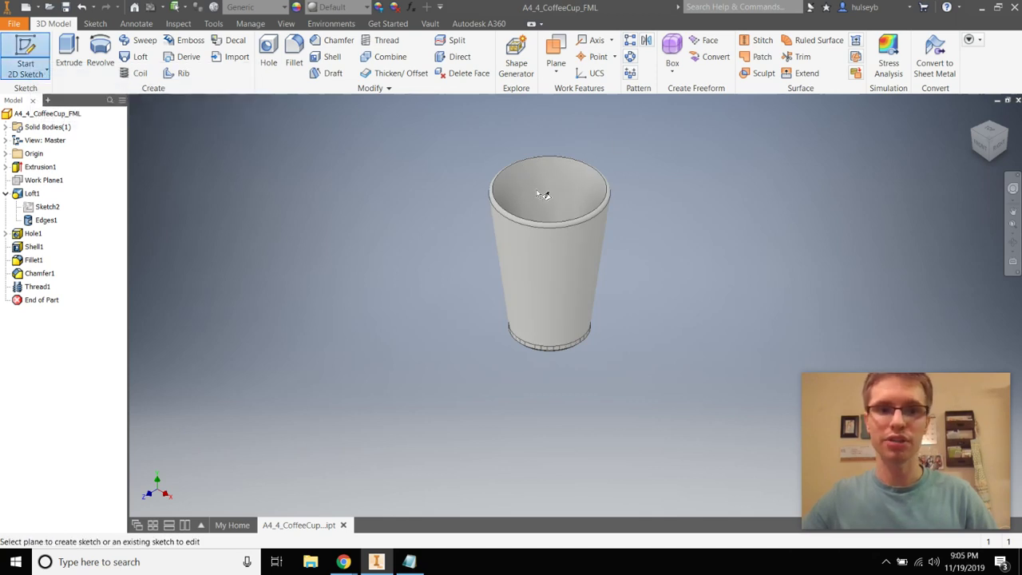
pyautogui.click(6, 155)
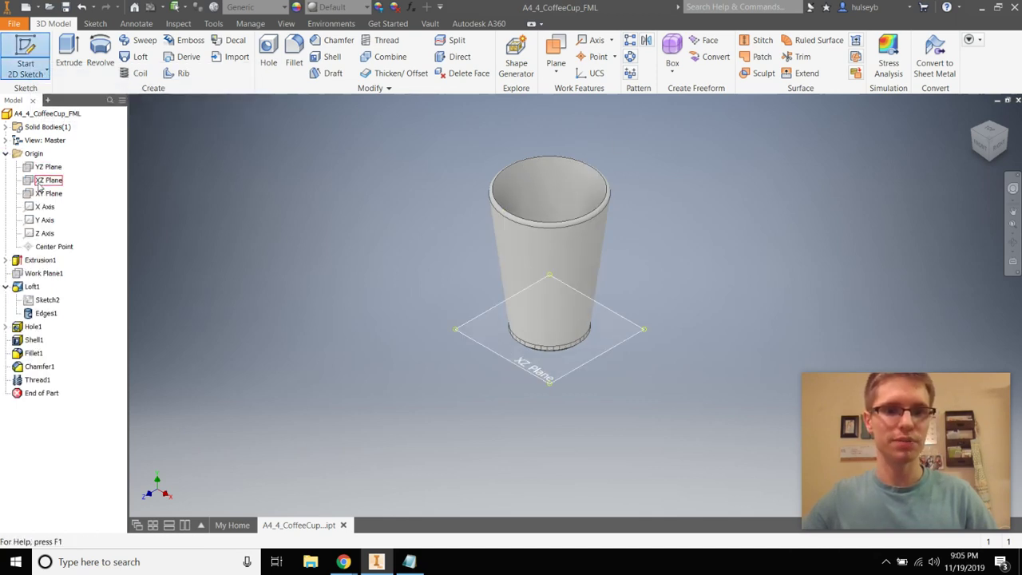
pyautogui.click(46, 194)
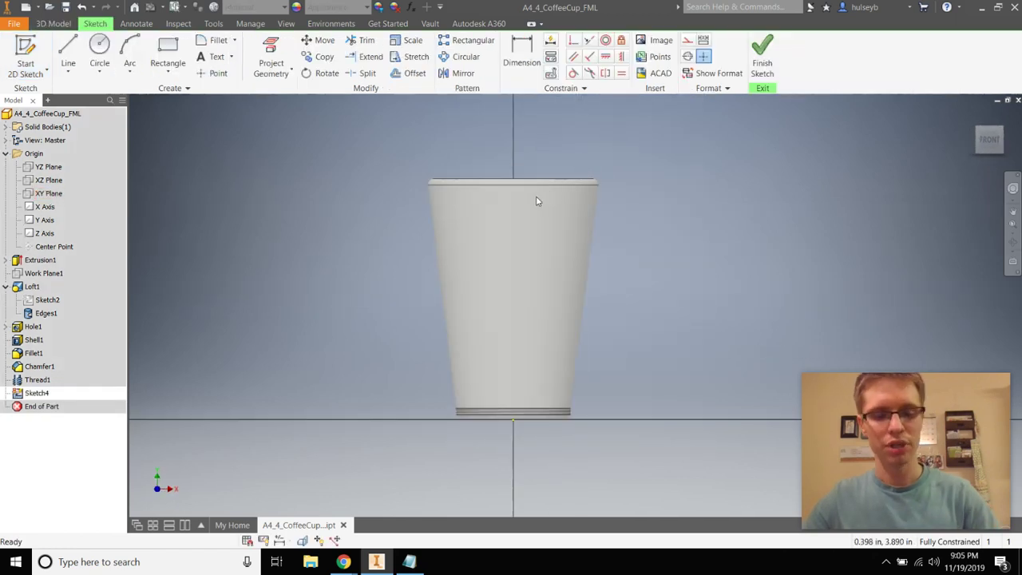
# - Slice the cup with F7 and frame its upper rim in the front view
pyautogui.press('F7')
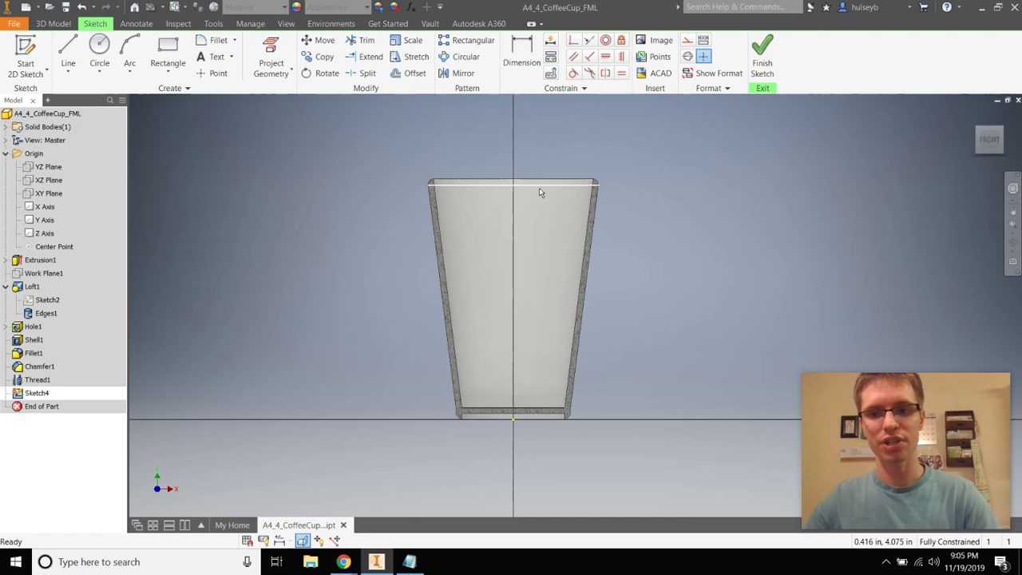
pyautogui.scroll(-1, 539, 188)
pyautogui.scroll(2, 539, 184)
pyautogui.rightClick(538, 166)
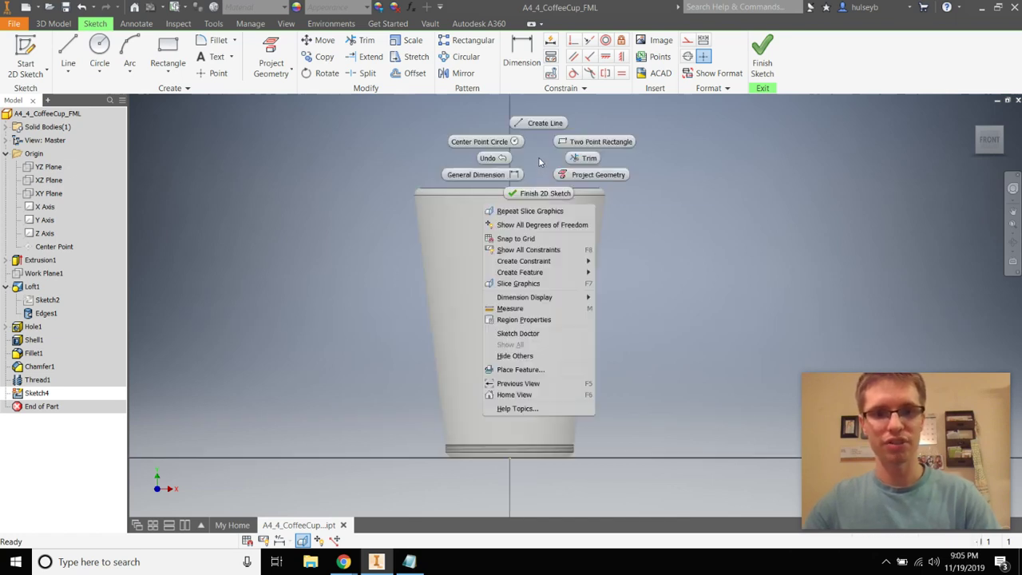
pyautogui.click(519, 283)
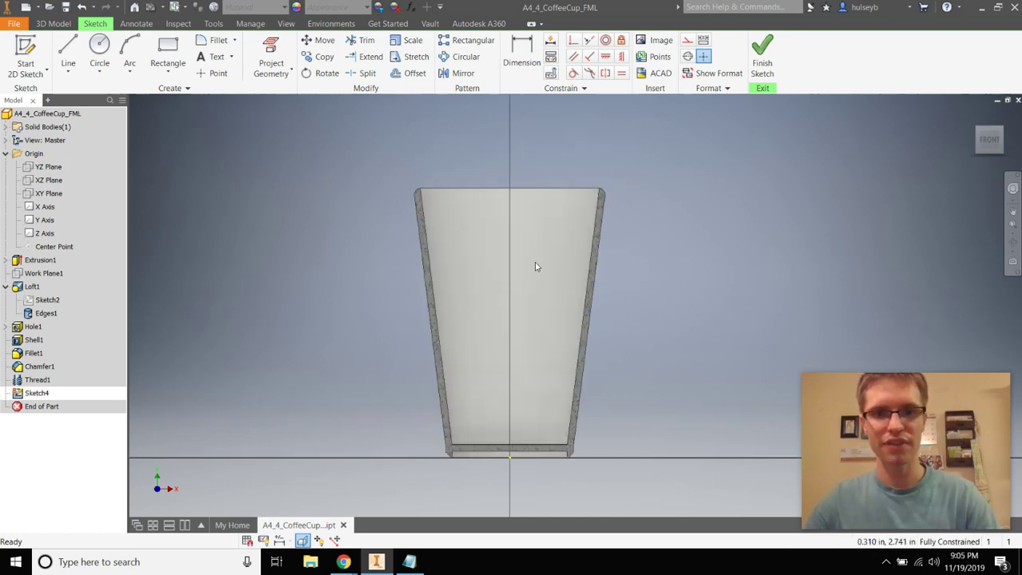
pyautogui.moveTo(984, 141); pyautogui.dragTo(865, 177)
pyautogui.click(982, 143)
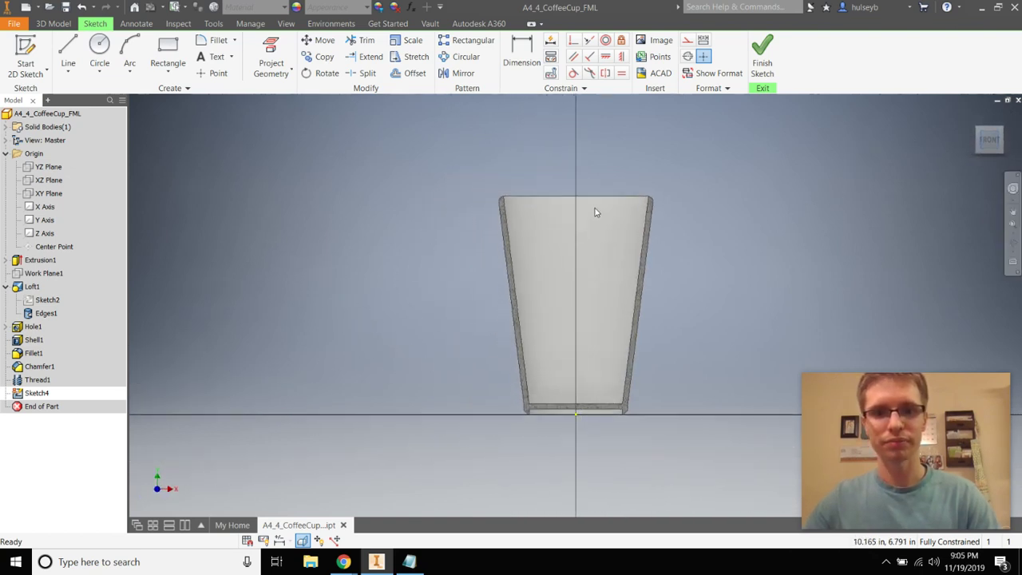
pyautogui.scroll(4, 639, 196)
pyautogui.scroll(-3, 713, 175)
pyautogui.moveTo(762, 163); pyautogui.dragTo(568, 243, button='middle')
pyautogui.scroll(3, 531, 226)
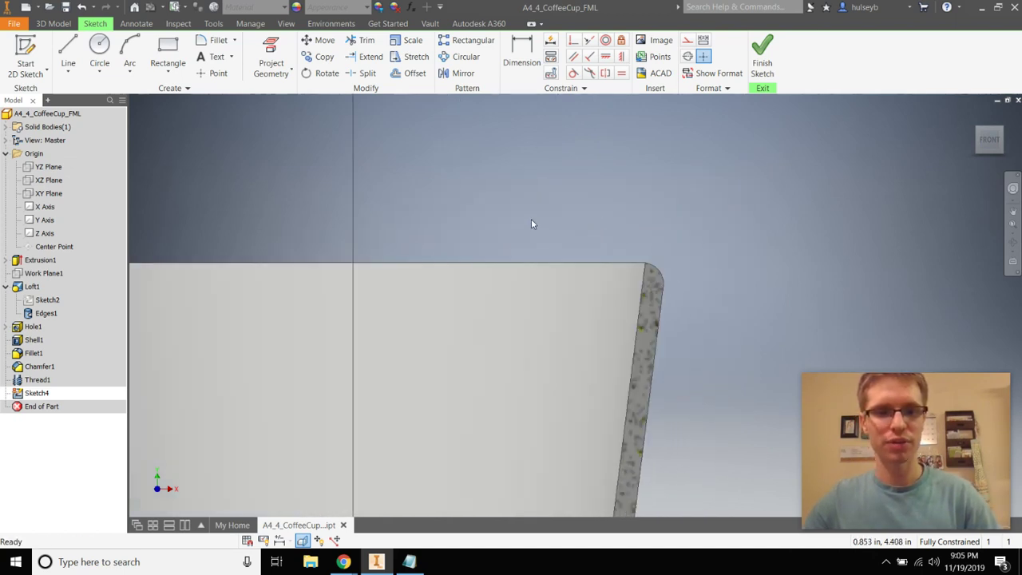
# - Draw a closed lid profile from the centre axis over the rim, then finish the sketch
pyautogui.click(68, 52)
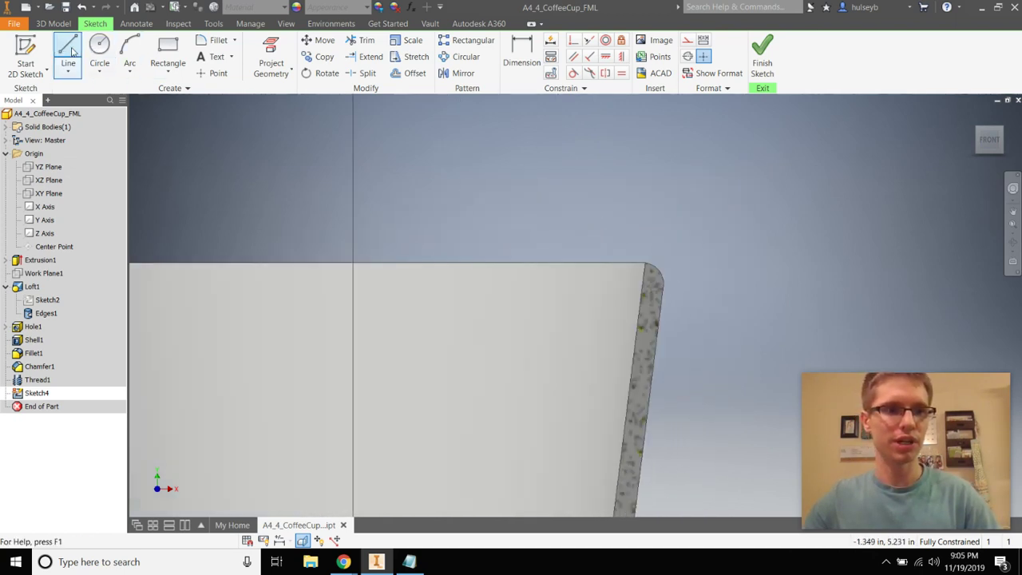
pyautogui.click(353, 189)
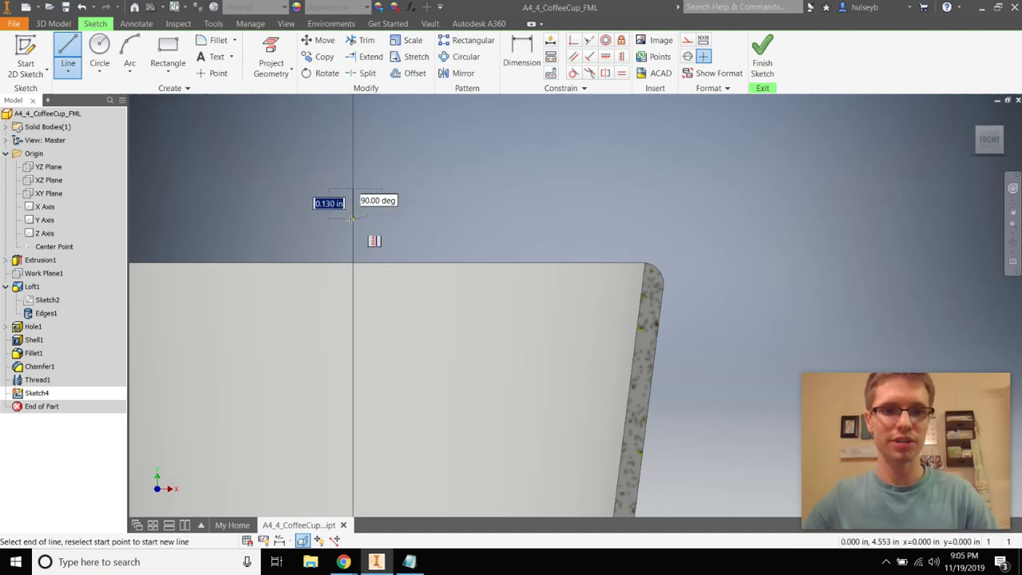
pyautogui.click(353, 227)
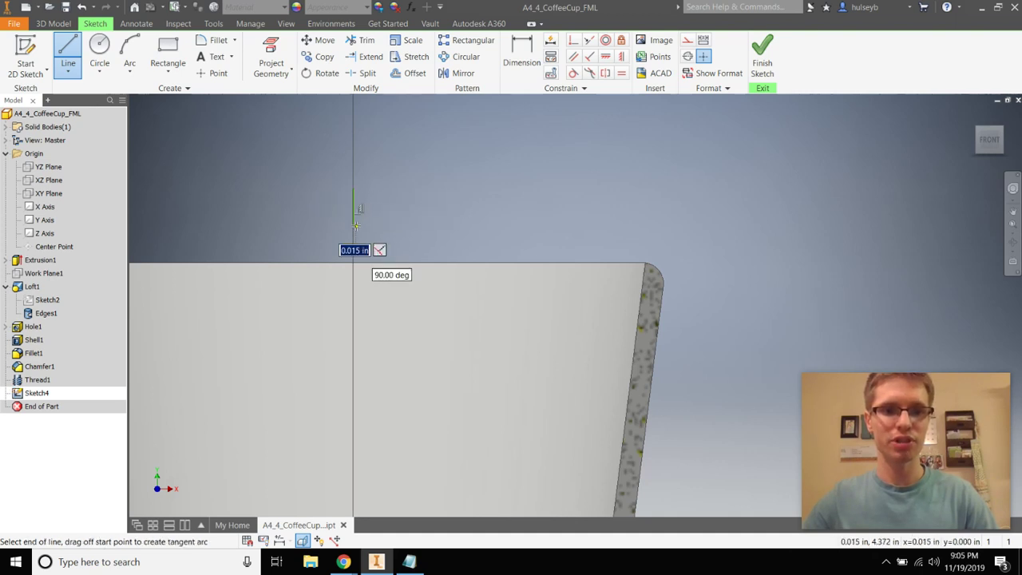
pyautogui.click(681, 231)
pyautogui.click(708, 282)
pyautogui.click(919, 269)
pyautogui.click(931, 196)
pyautogui.moveTo(931, 195)
pyautogui.mouseDown()
pyautogui.moveTo(878, 149)
pyautogui.moveTo(843, 149)
pyautogui.mouseUp()
pyautogui.doubleClick(714, 142)
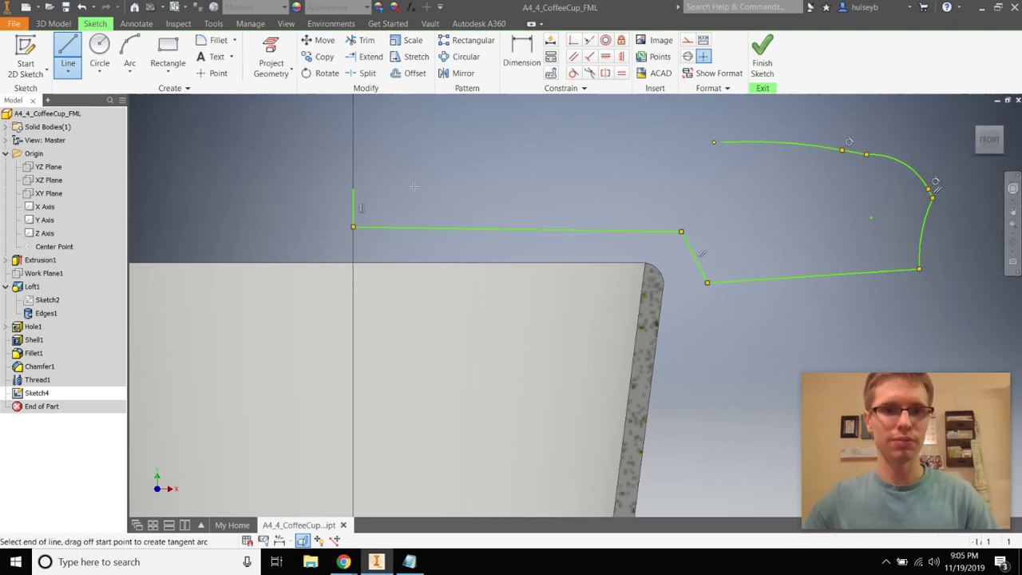
pyautogui.click(602, 154)
pyautogui.click(353, 193)
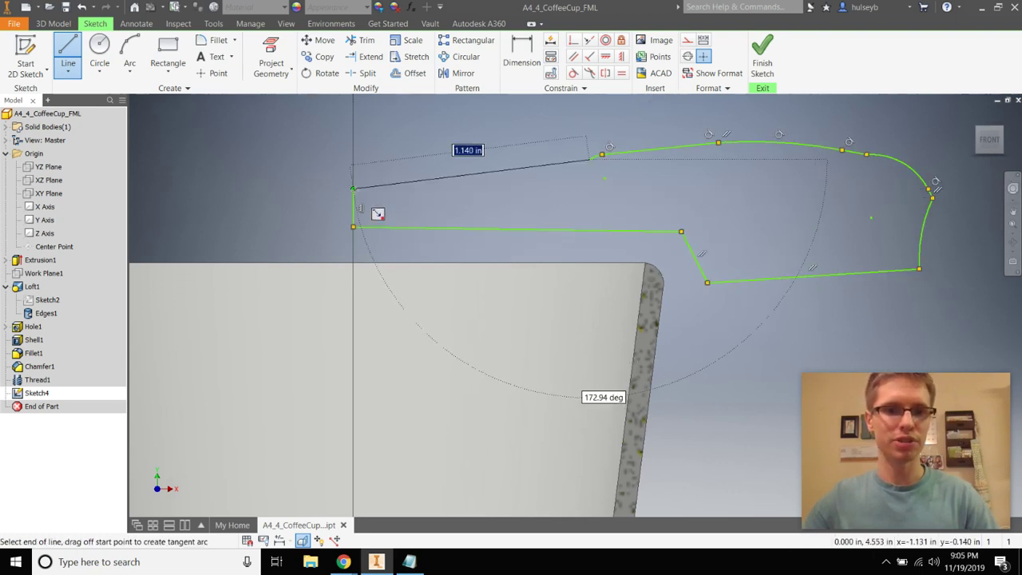
pyautogui.click(762, 58)
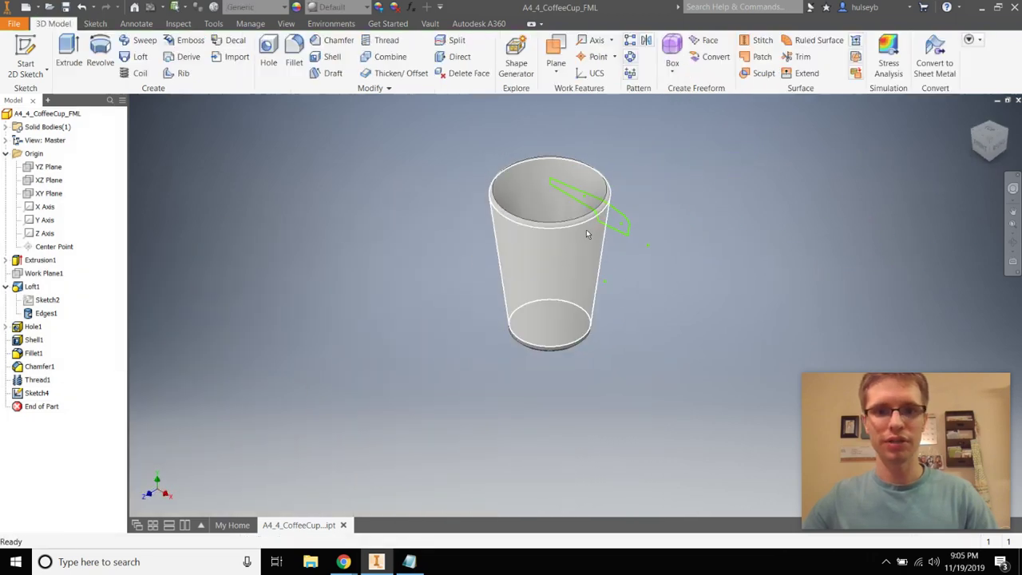
pyautogui.scroll(-5, 595, 214)
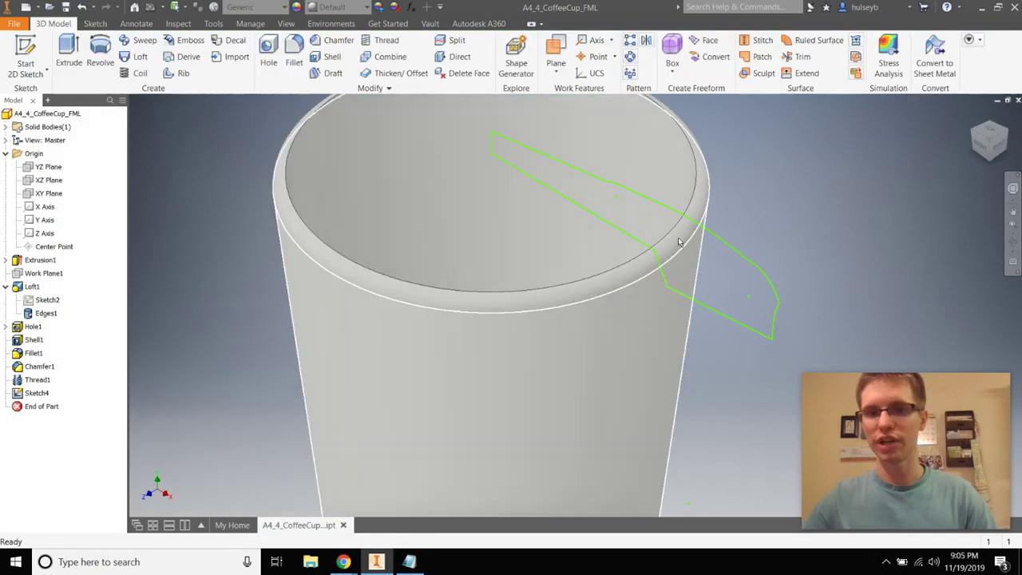
pyautogui.click(97, 56)
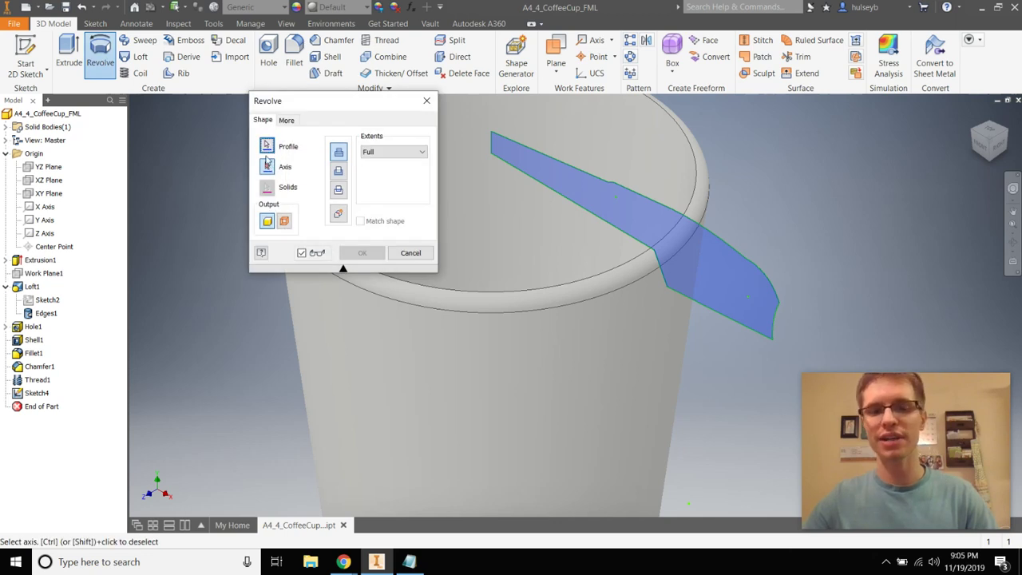
pyautogui.click(491, 149)
pyautogui.scroll(3, 526, 158)
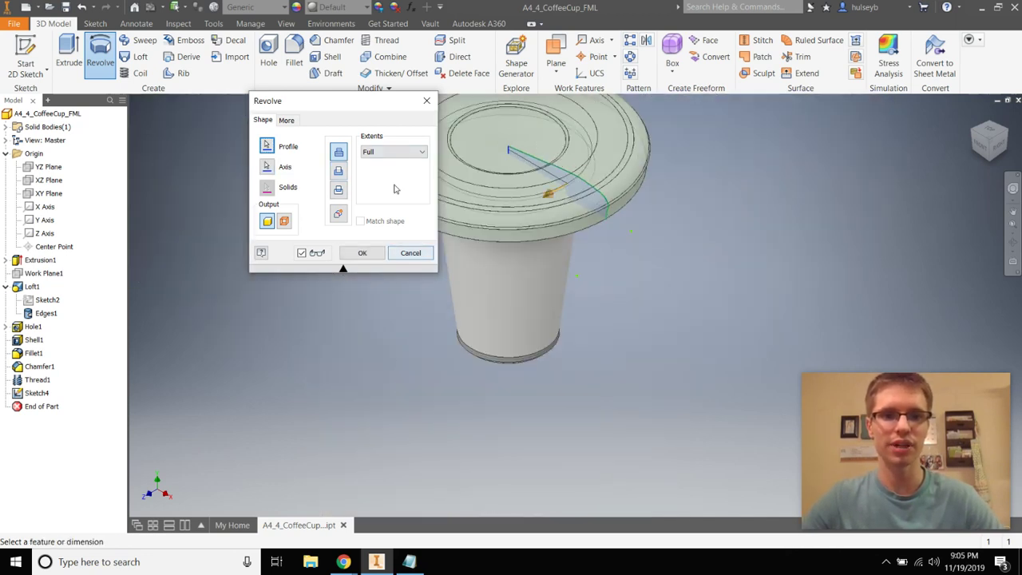
pyautogui.click(399, 155)
pyautogui.click(398, 169)
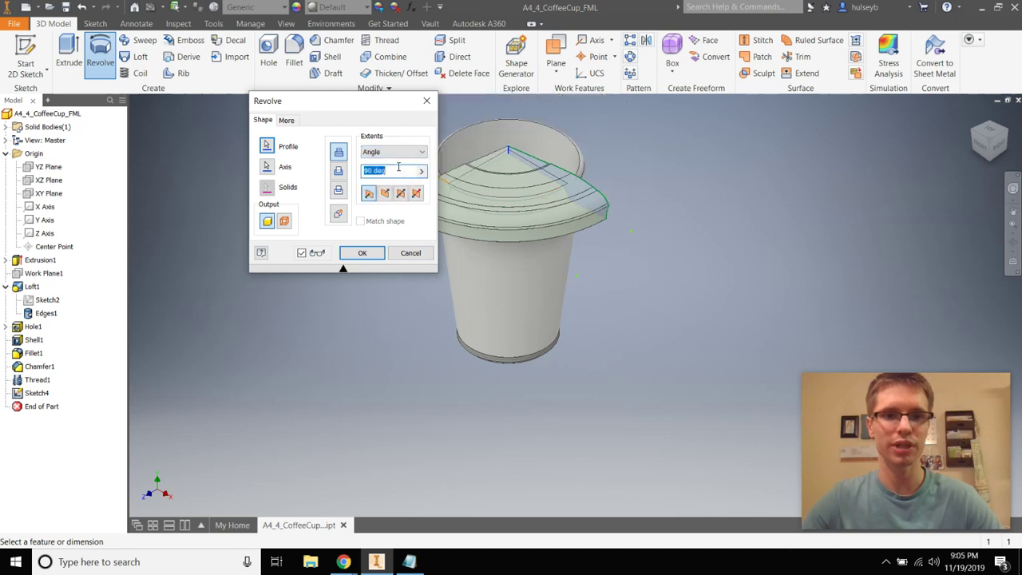
pyautogui.click(411, 252)
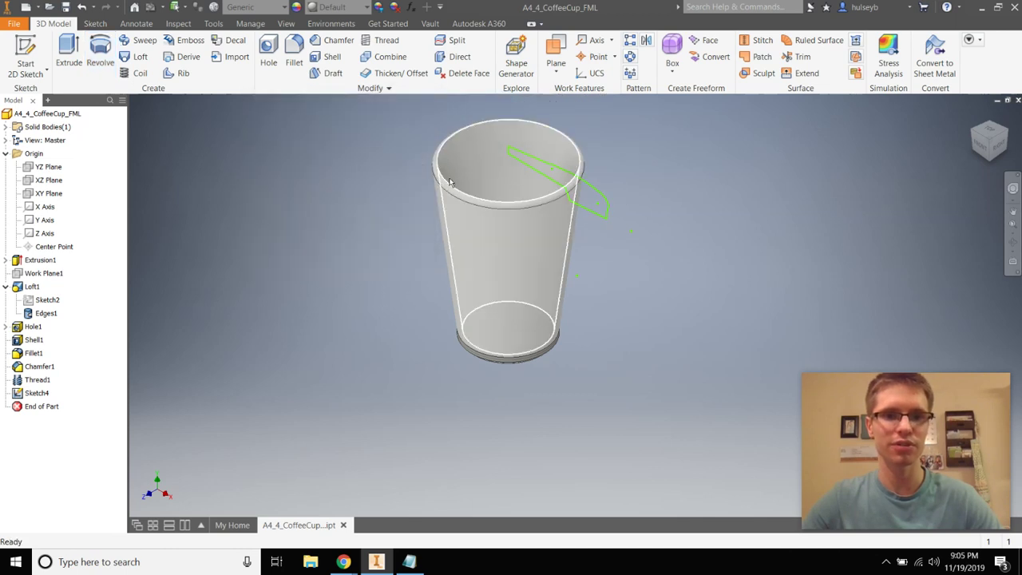
# - Edit Sketch4 and delete the lid profile's top curve, upper-left line and right-end arc
pyautogui.scroll(-3, 539, 179)
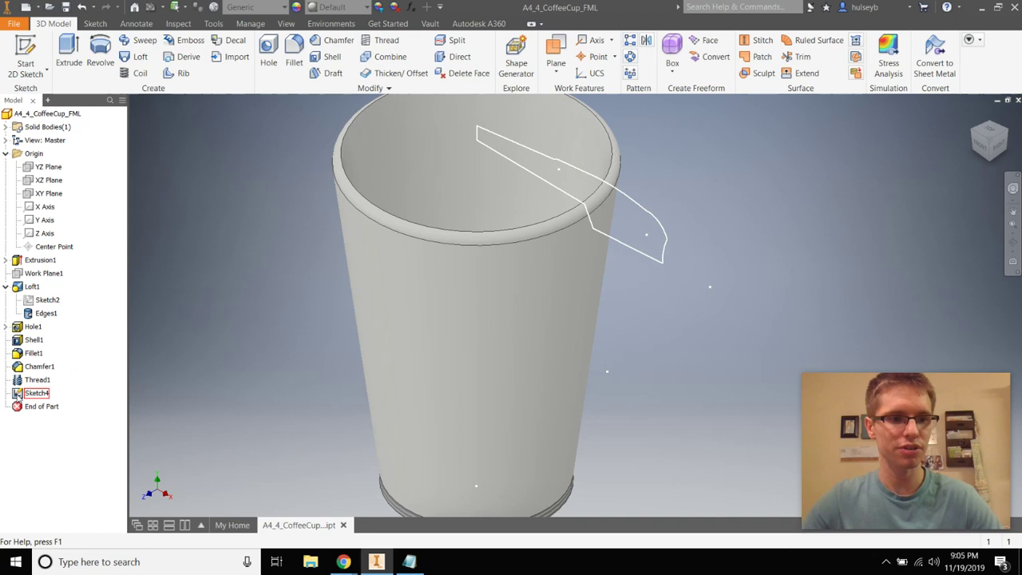
pyautogui.click(20, 393)
pyautogui.doubleClick(19, 394)
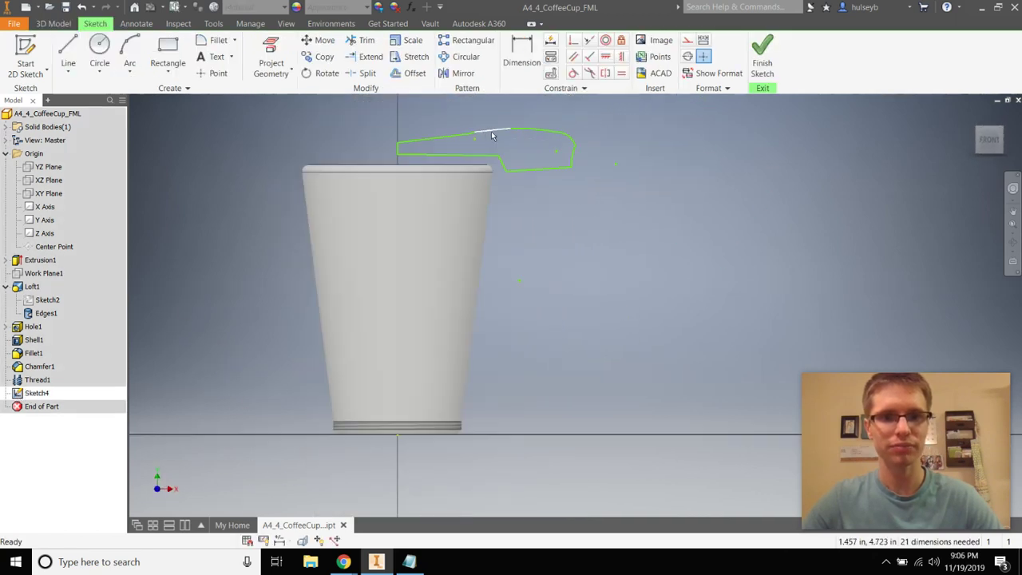
pyautogui.moveTo(359, 123); pyautogui.dragTo(703, 154)
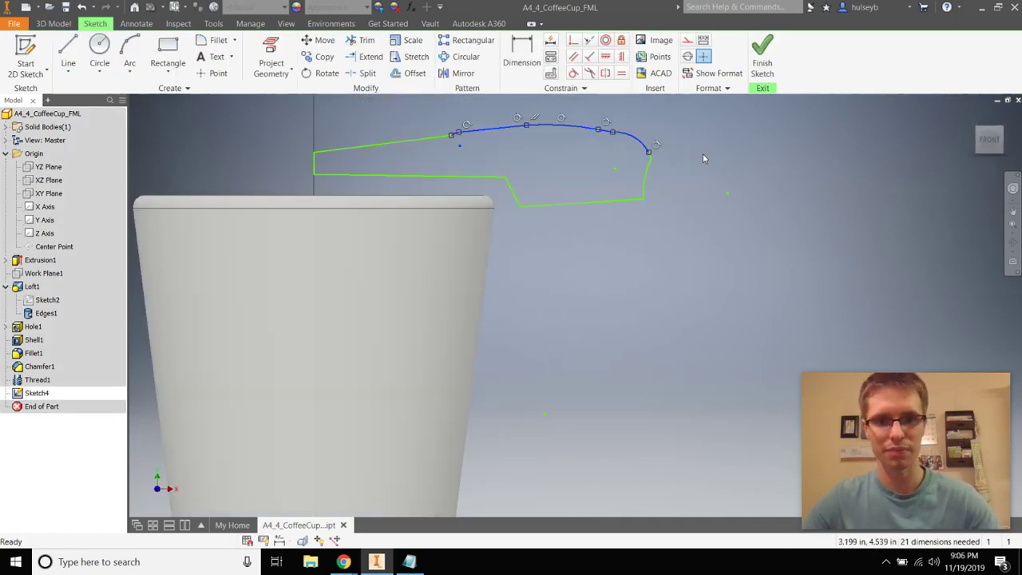
pyautogui.press('Delete')
pyautogui.click(384, 144)
pyautogui.press('Delete')
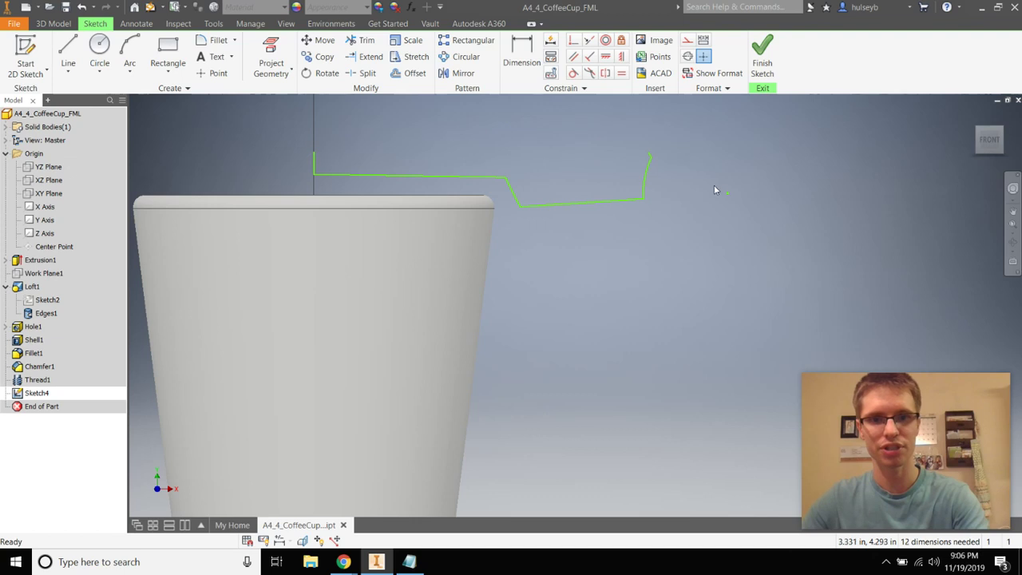
pyautogui.click(647, 160)
pyautogui.press('Delete')
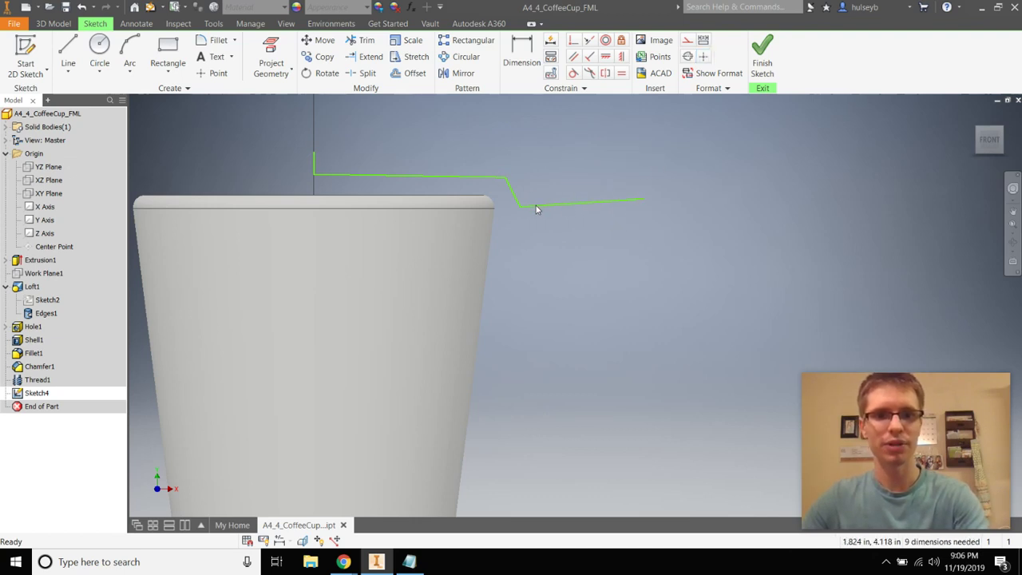
pyautogui.click(516, 191)
pyautogui.press('Delete')
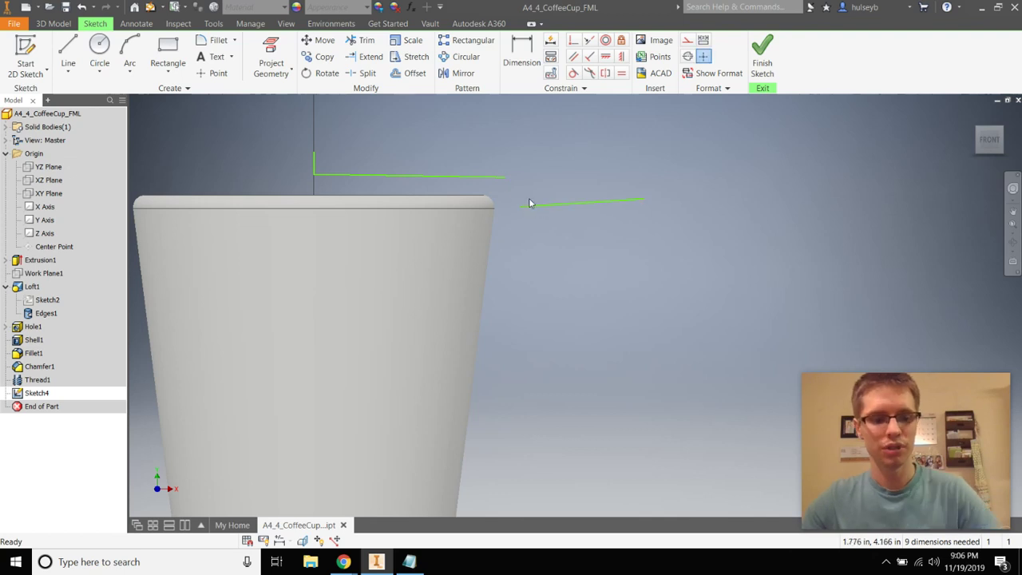
pyautogui.hotkey('ctrl', 'z')
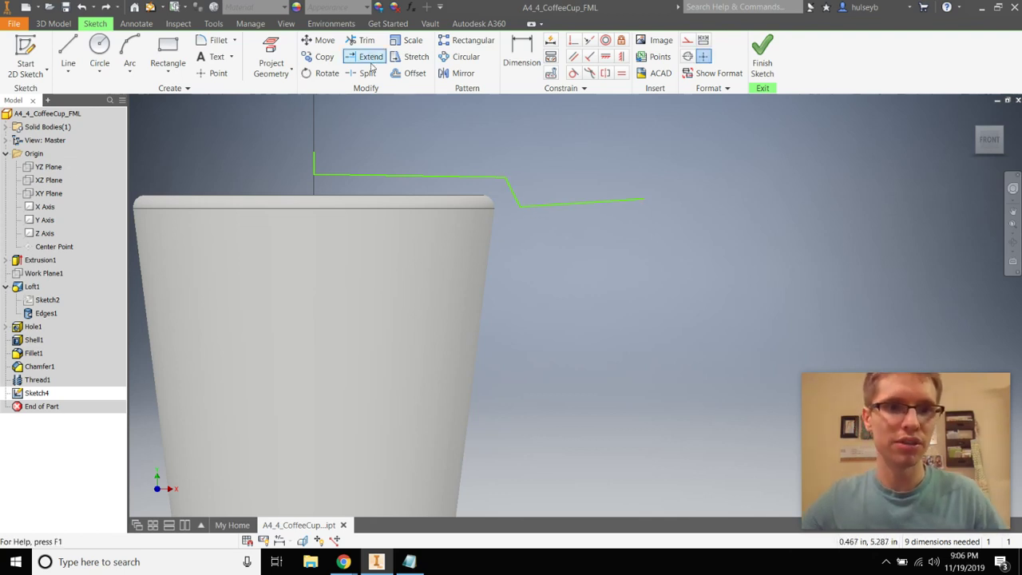
# - Offset the lid line chain 0.084 in upward and join the curve ends with a line
pyautogui.click(415, 76)
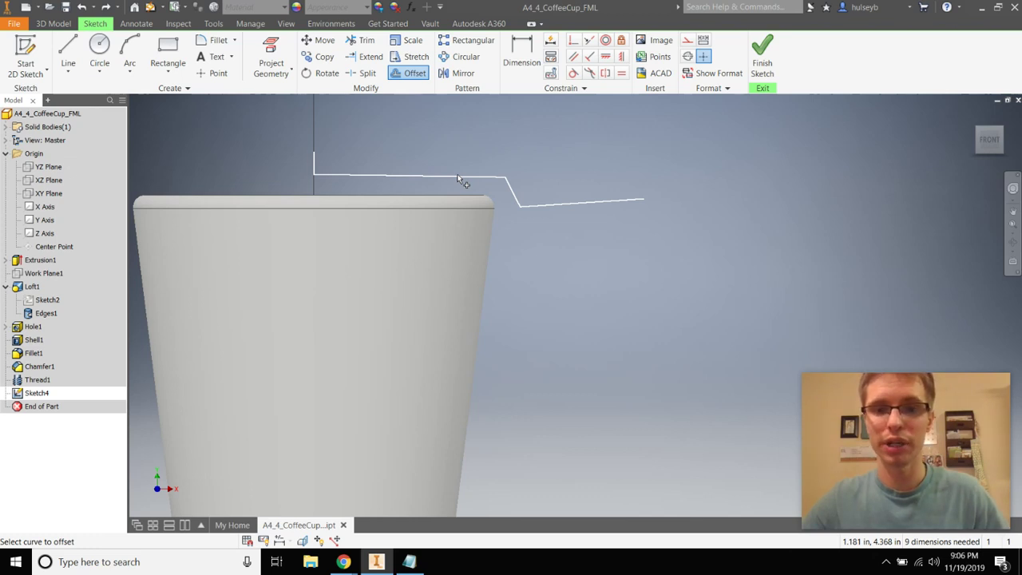
pyautogui.click(385, 175)
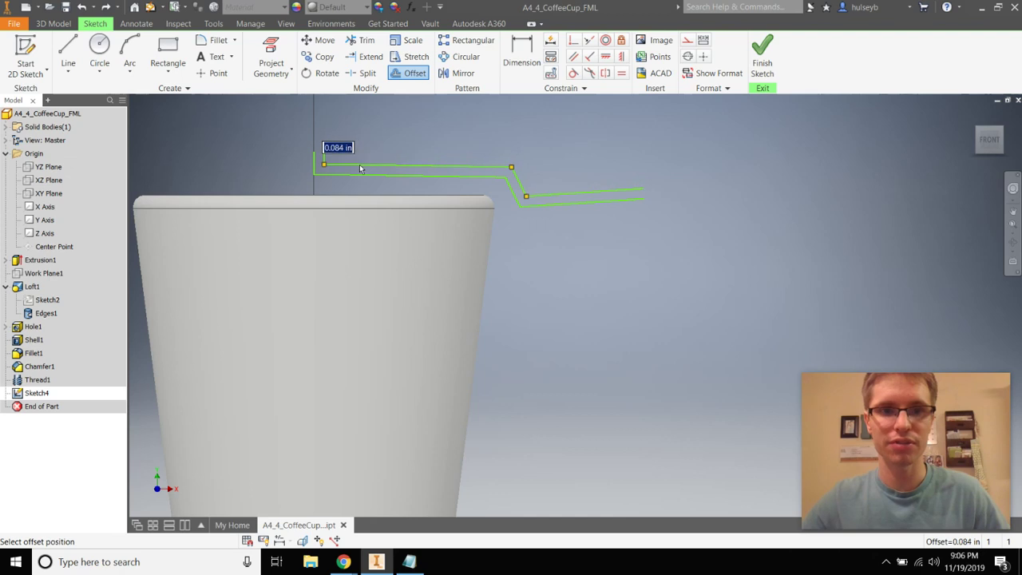
pyautogui.click(359, 167)
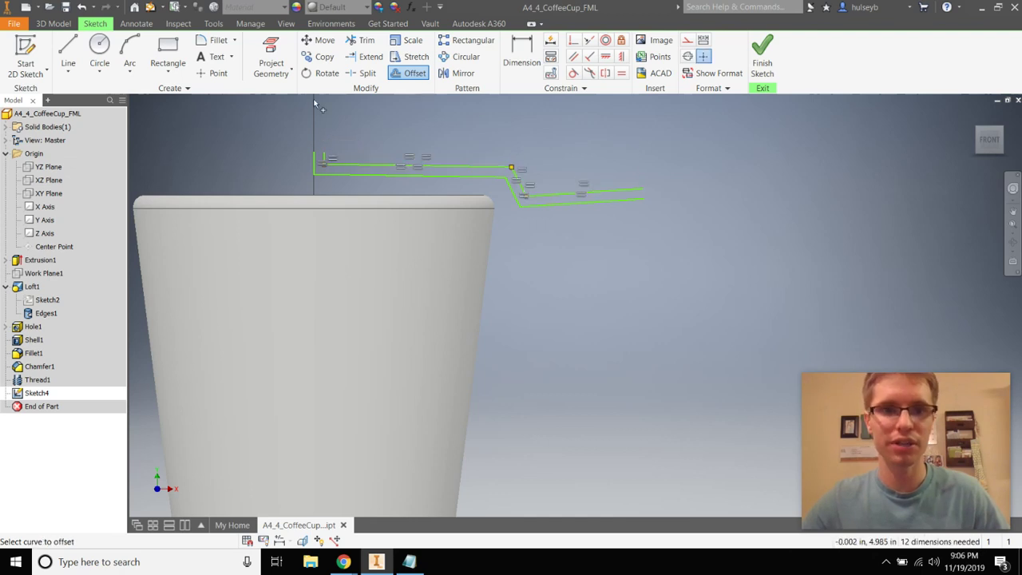
pyautogui.click(99, 52)
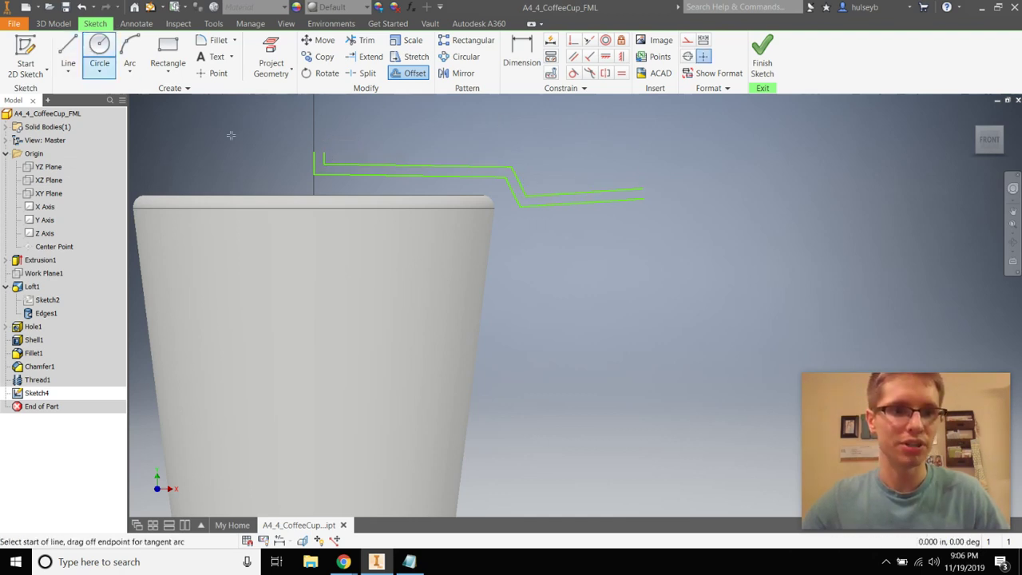
pyautogui.press('l')
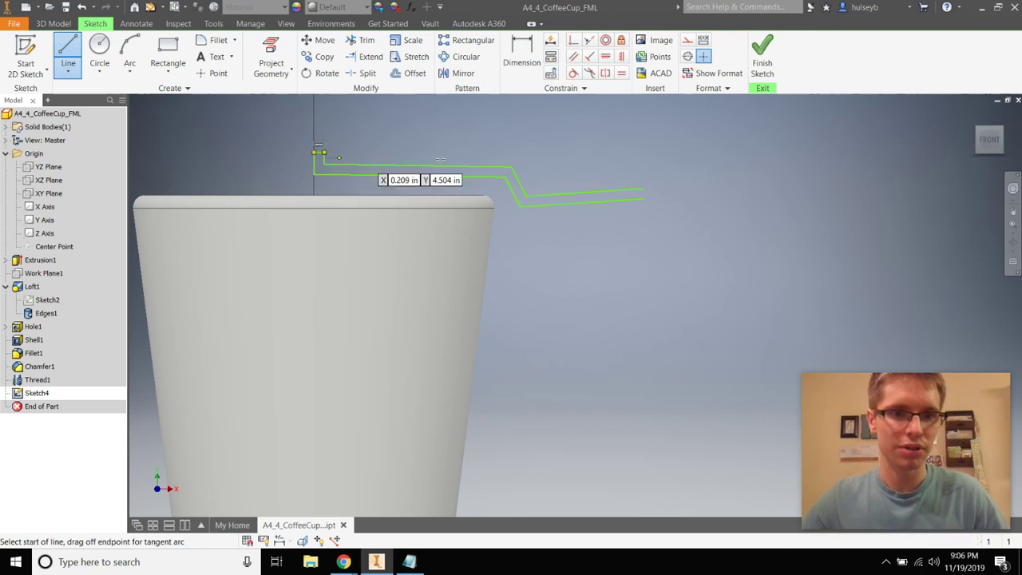
pyautogui.click(643, 192)
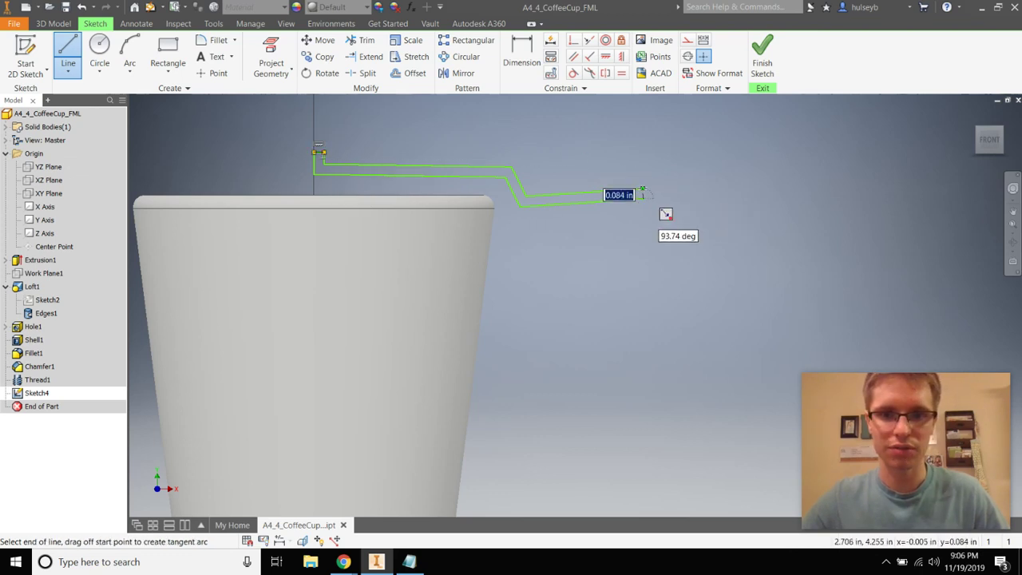
# - Revolve the thin lid profile about its short vertical edge to create Revolution1
pyautogui.click(763, 57)
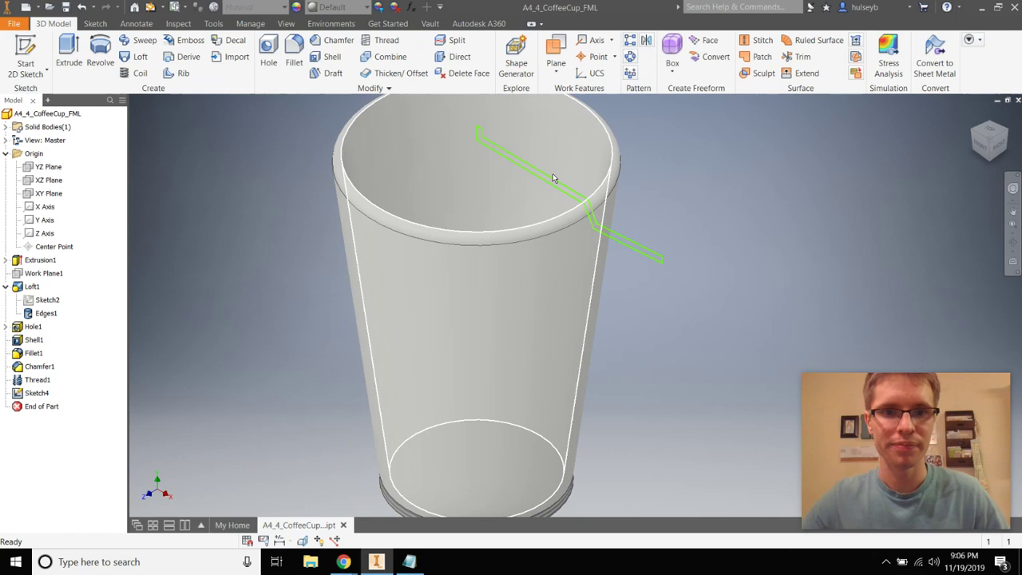
pyautogui.click(99, 58)
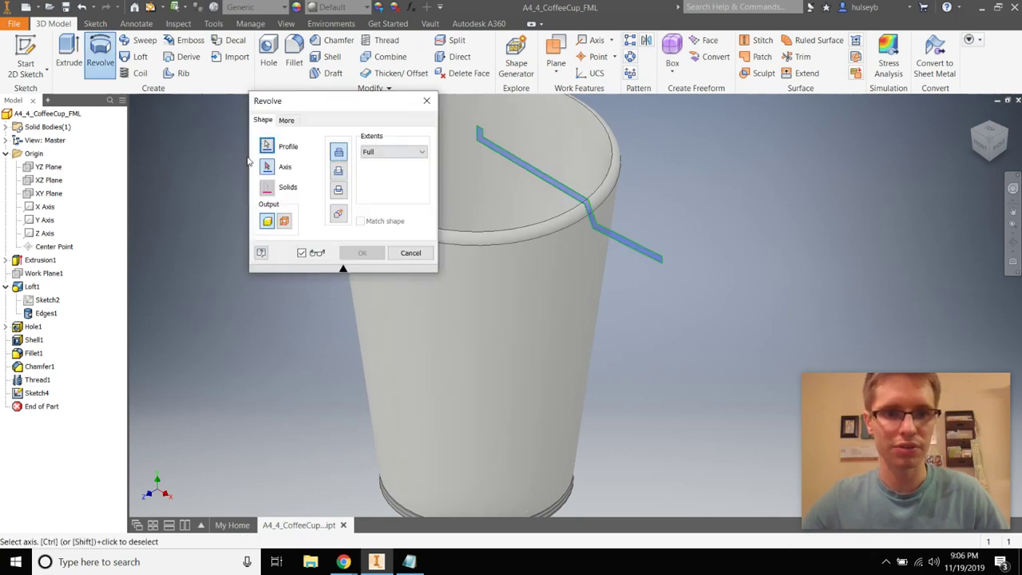
pyautogui.click(269, 168)
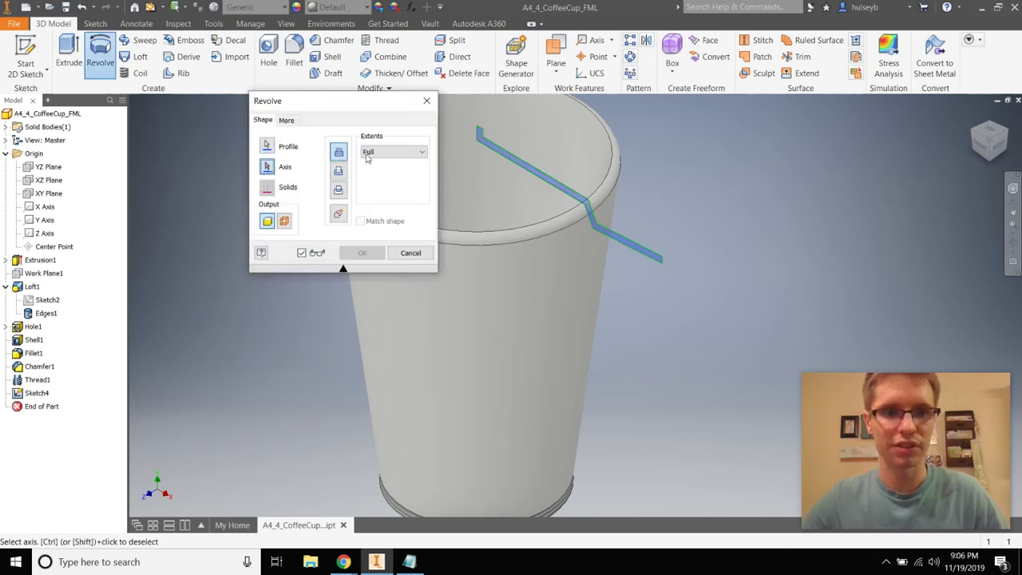
pyautogui.click(478, 136)
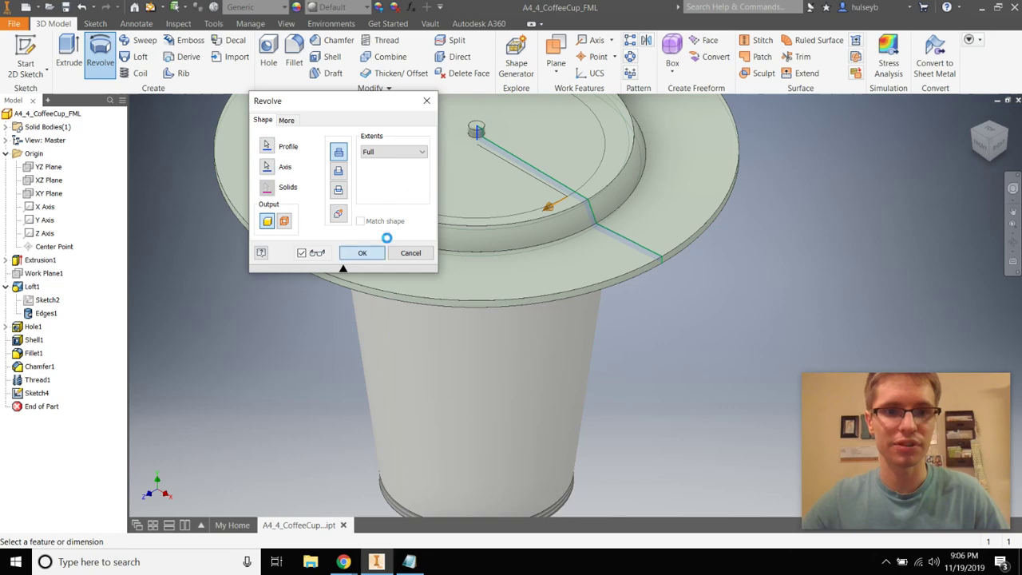
pyautogui.click(362, 252)
# - Edit Sketch4 under Revolution1 and pull the lid profile's end upward
pyautogui.click(22, 395)
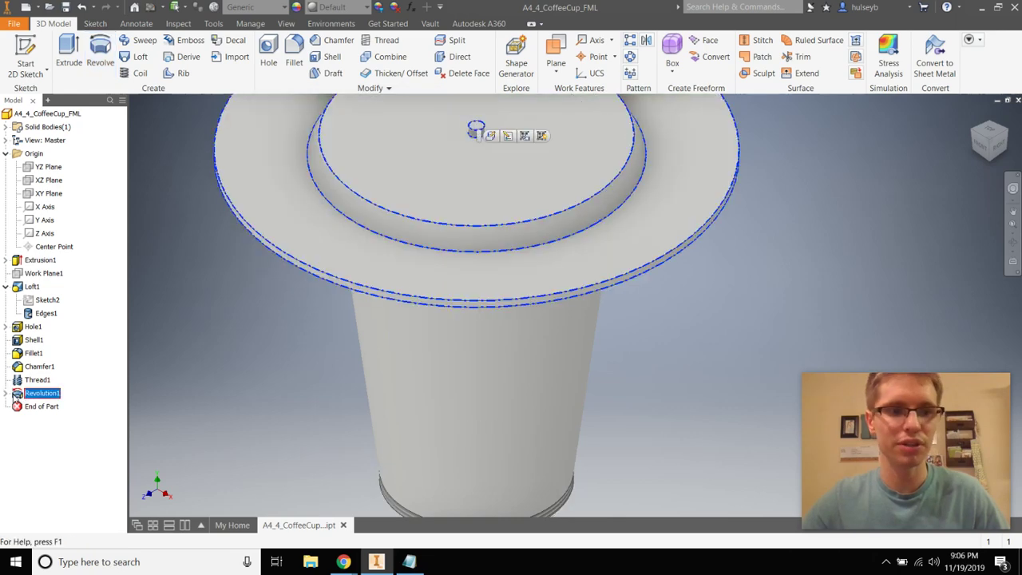
pyautogui.click(6, 393)
pyautogui.click(28, 407)
pyautogui.doubleClick(28, 407)
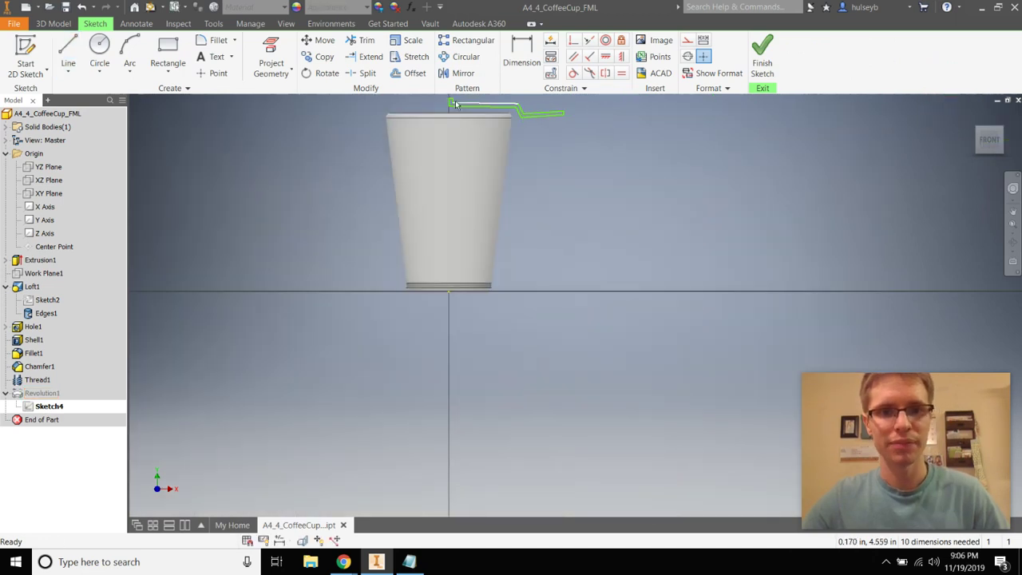
pyautogui.scroll(10, 457, 105)
pyautogui.moveTo(456, 113); pyautogui.dragTo(439, 212, button='middle')
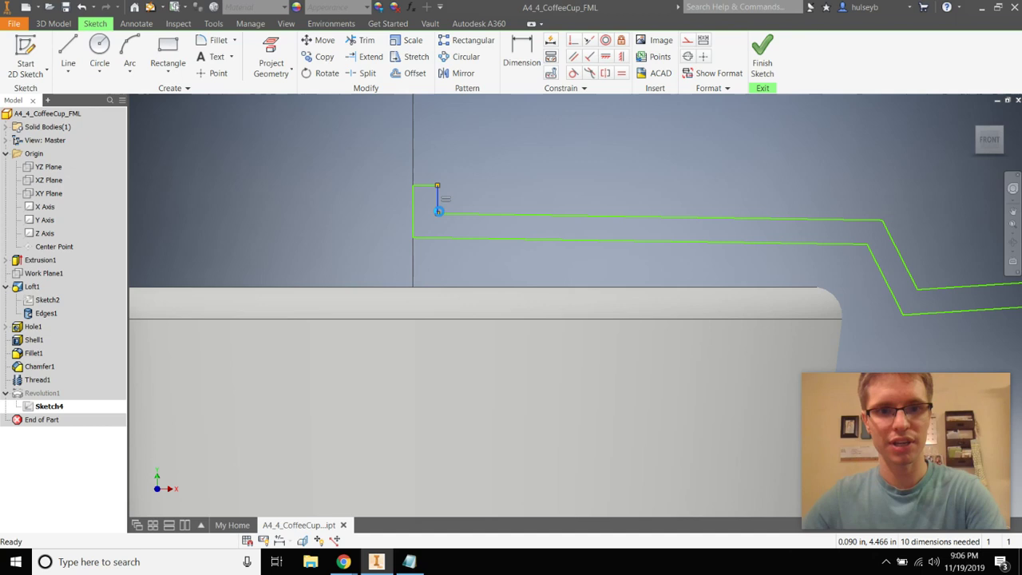
pyautogui.moveTo(437, 216); pyautogui.dragTo(439, 189)
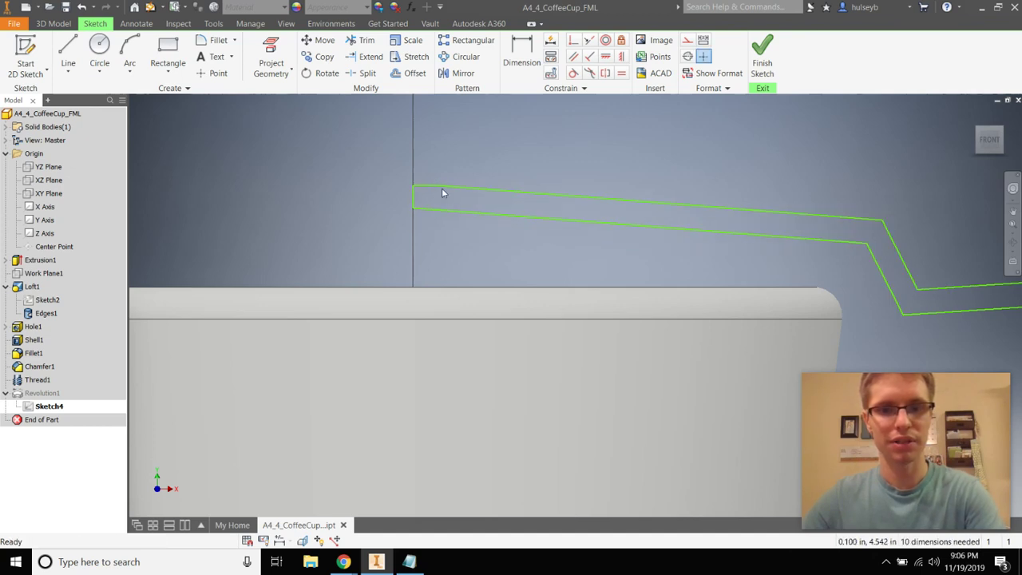
pyautogui.click(762, 60)
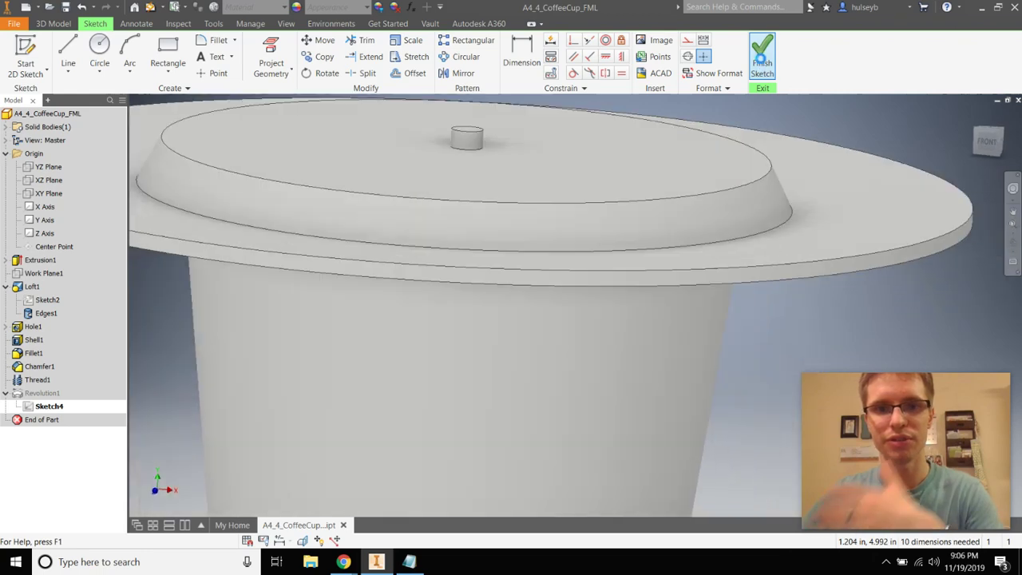
# - Move the lid profile's outer end inward in Sketch4, then return to the slide deck
pyautogui.scroll(-3, 496, 161)
pyautogui.scroll(1, 518, 194)
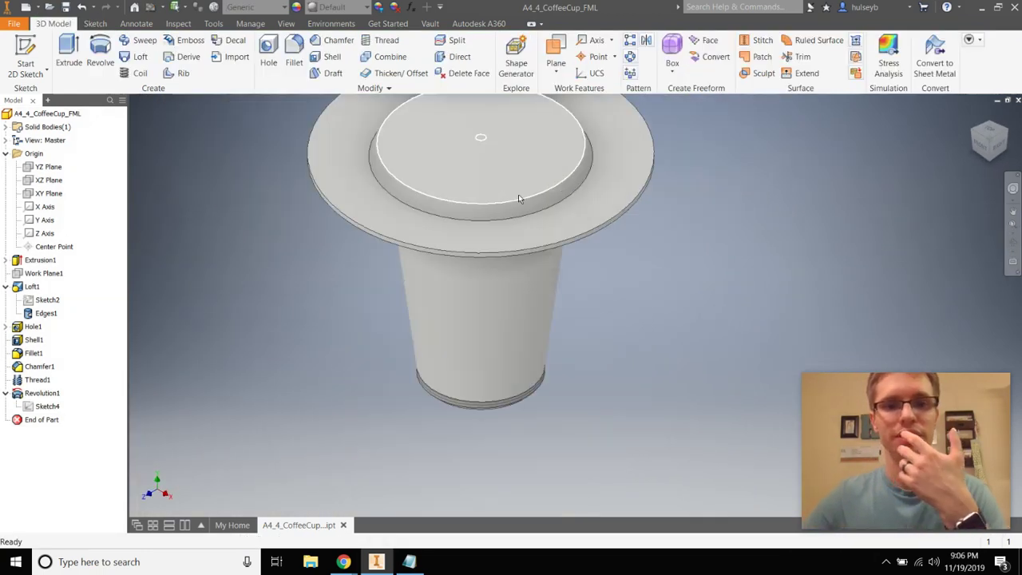
pyautogui.doubleClick(29, 405)
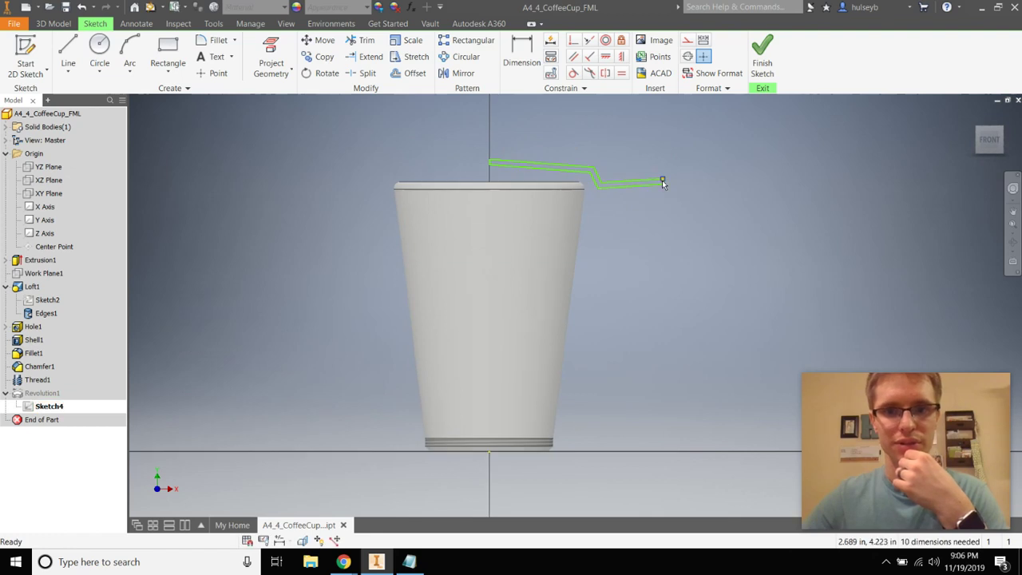
pyautogui.scroll(2, 662, 179)
pyautogui.moveTo(665, 188); pyautogui.dragTo(469, 205)
pyautogui.click(763, 56)
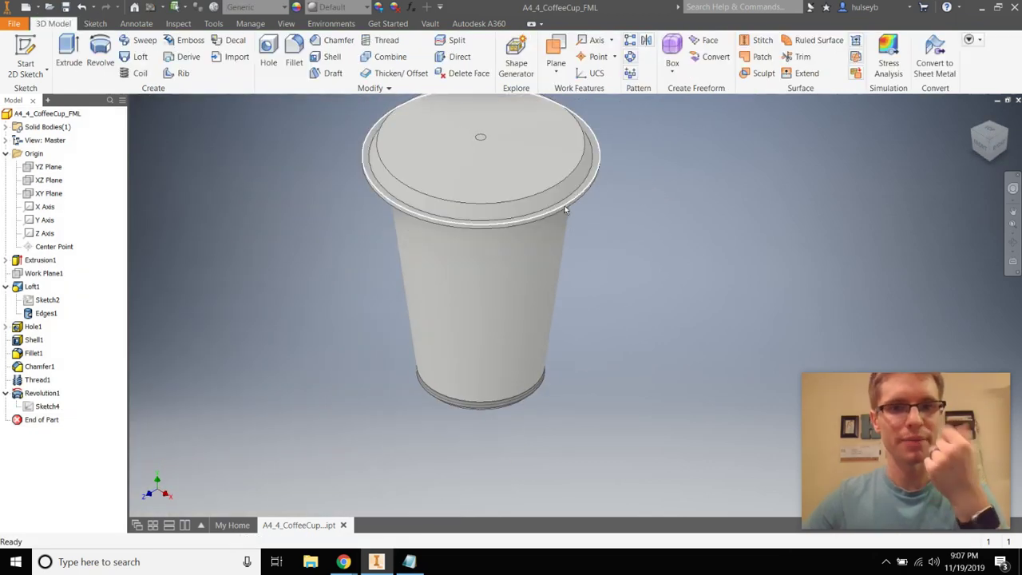
pyautogui.hotkey('alt', 'Tab')
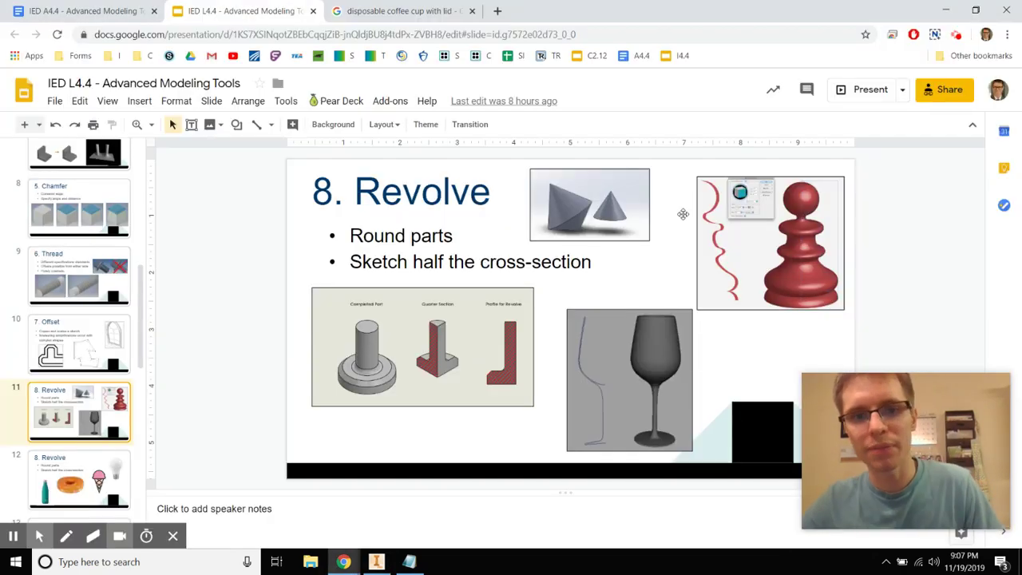
# - Browse the 7. Offset, 9. Circular Pattern, 10. Rectangular Pattern and 11. Mirror slides, then return to Inventor
pyautogui.hotkey('alt', 'Tab')
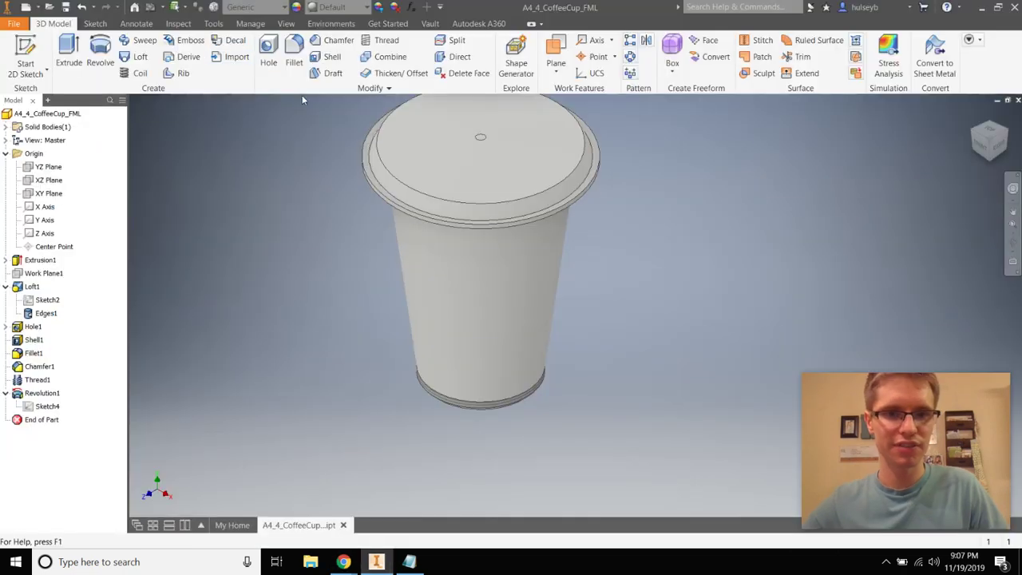
pyautogui.hotkey('alt', 'Tab')
pyautogui.click(88, 354)
pyautogui.scroll(-2, 84, 395)
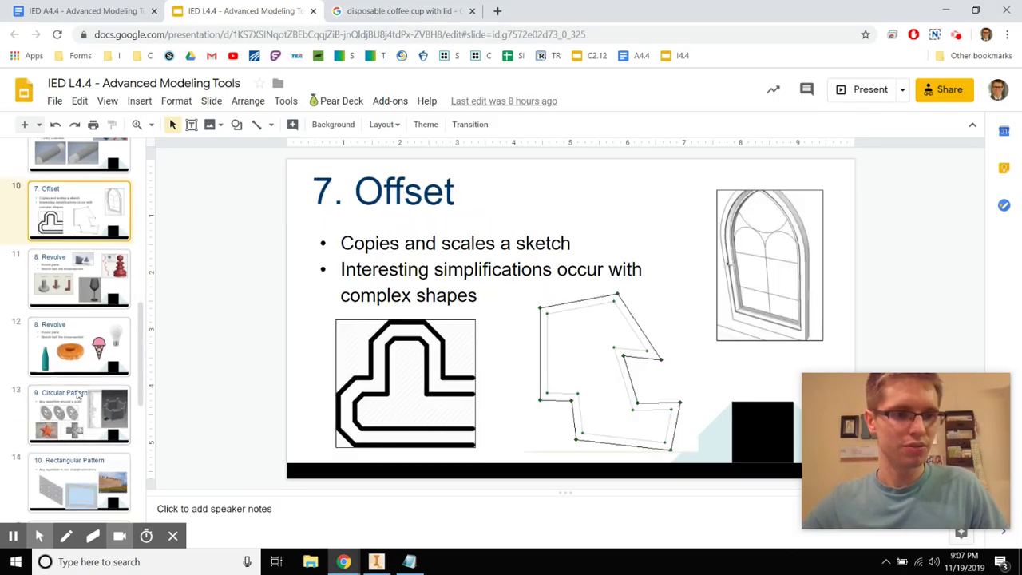
pyautogui.click(77, 428)
pyautogui.scroll(-2, 80, 399)
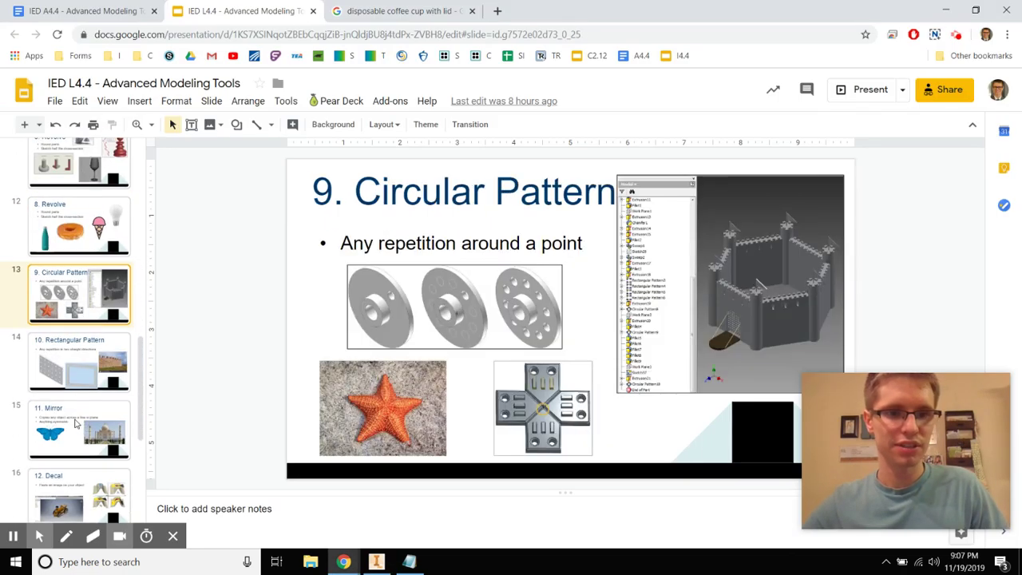
pyautogui.click(88, 355)
pyautogui.click(74, 417)
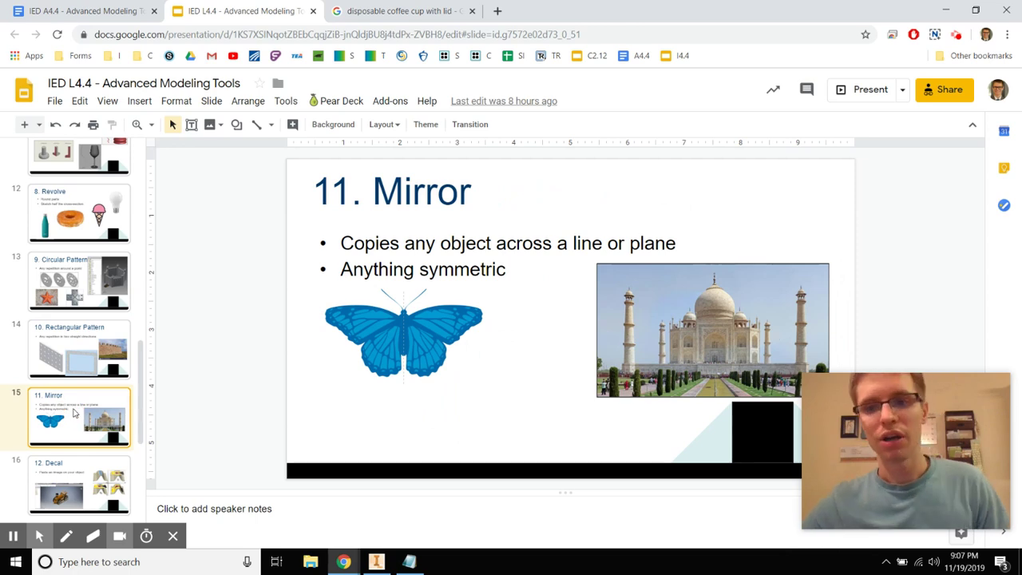
pyautogui.hotkey('alt', 'Tab')
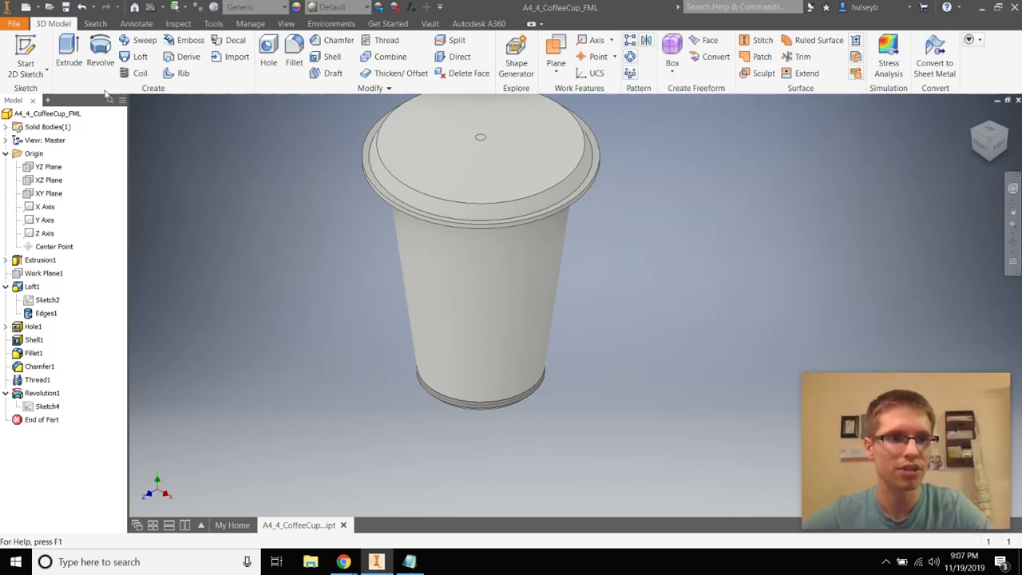
# - View the example stacked cups picture in the IED A4.4 document, then return to Inventor
pyautogui.click(557, 69)
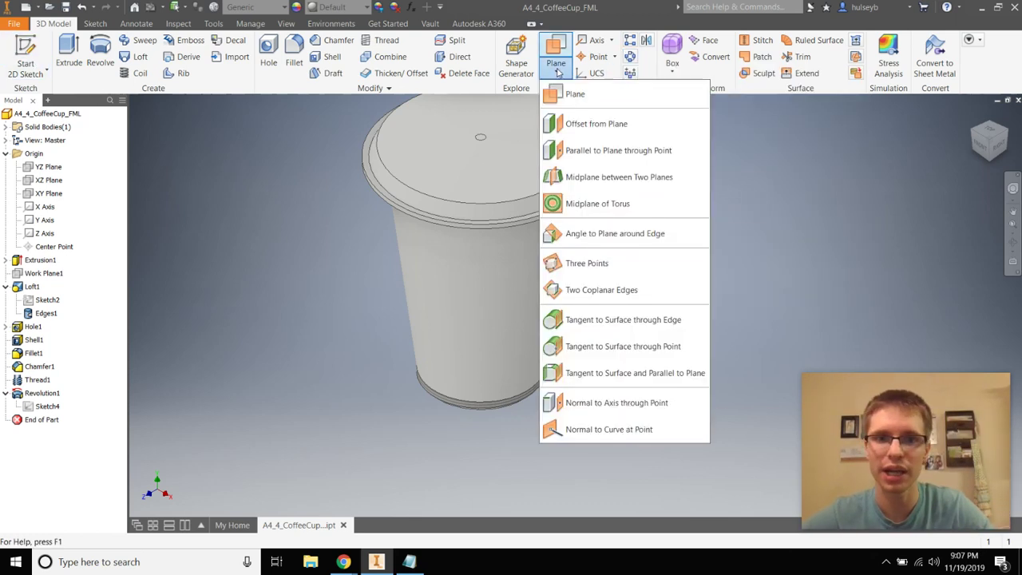
pyautogui.hotkey('alt', 'Tab')
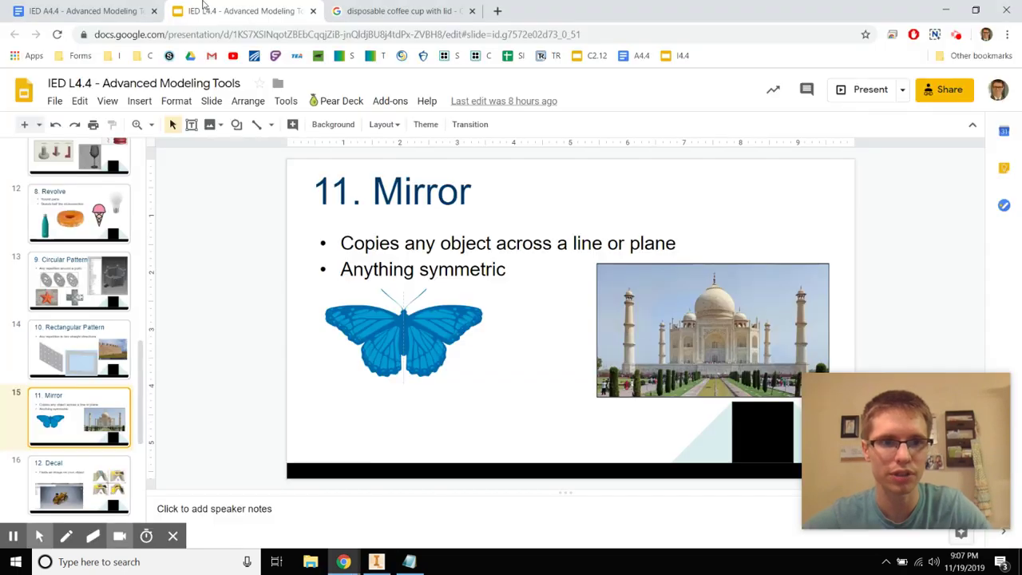
pyautogui.click(136, 10)
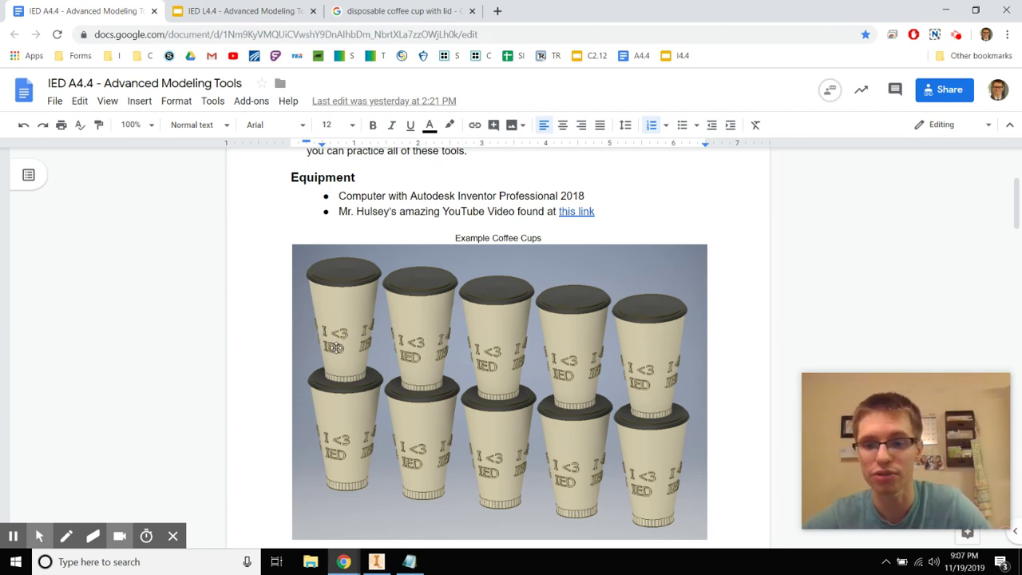
pyautogui.hotkey('alt', 'Tab')
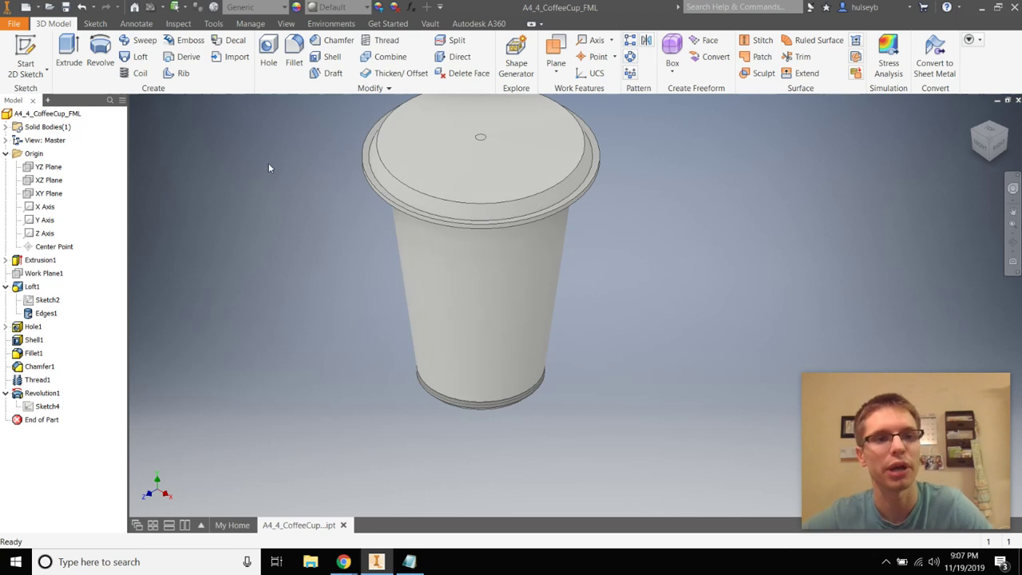
# - Create Work Plane2 as an Offset from Plane of the XY Plane at 2.5 in
pyautogui.click(561, 70)
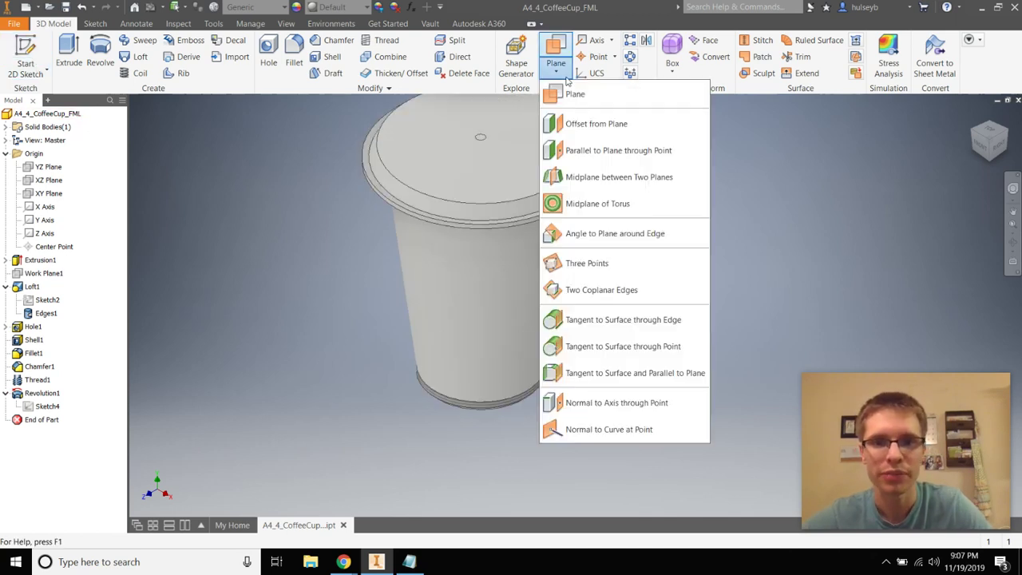
pyautogui.click(595, 124)
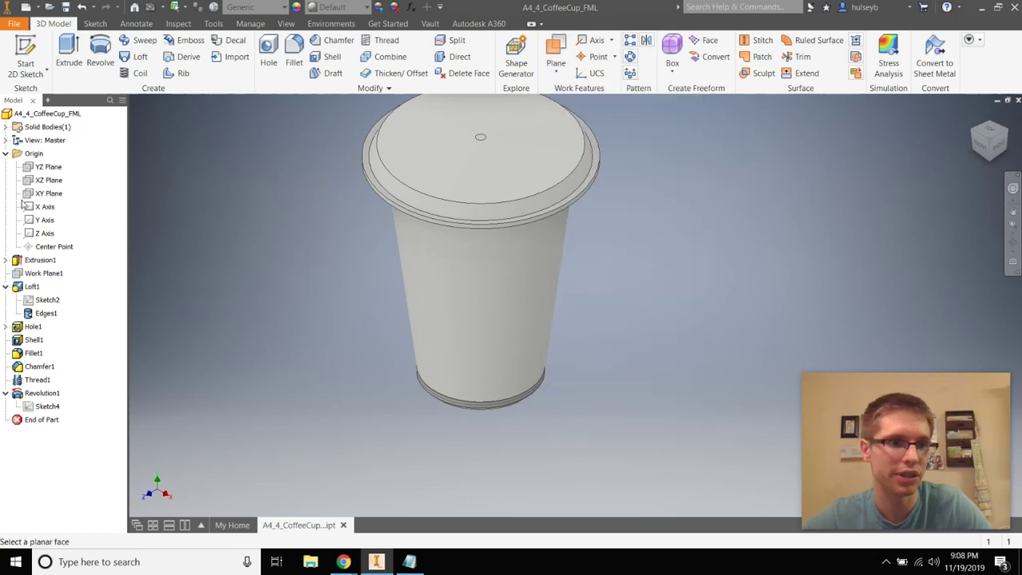
pyautogui.click(47, 193)
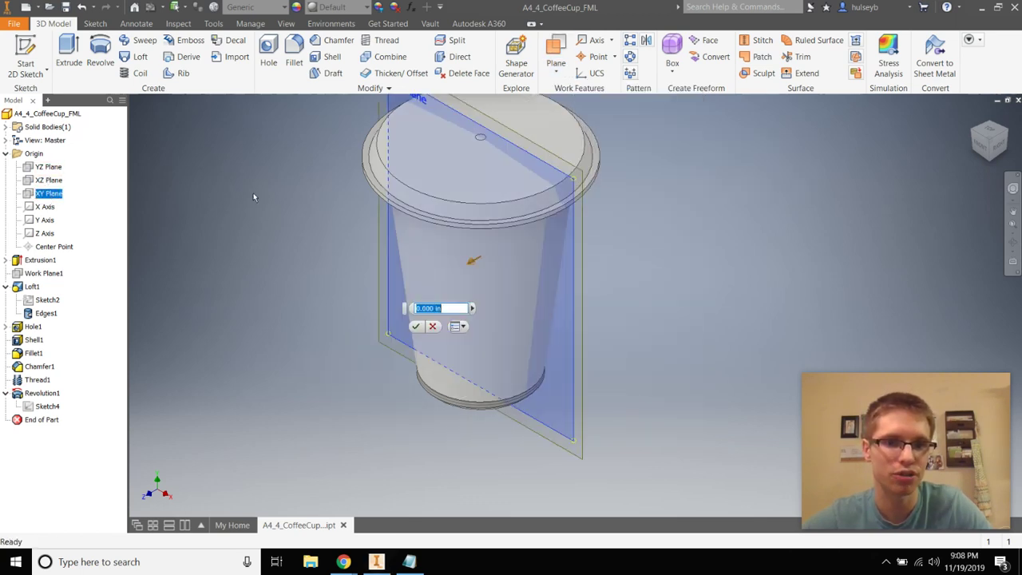
pyautogui.moveTo(472, 266); pyautogui.dragTo(403, 290)
pyautogui.write('2.5')
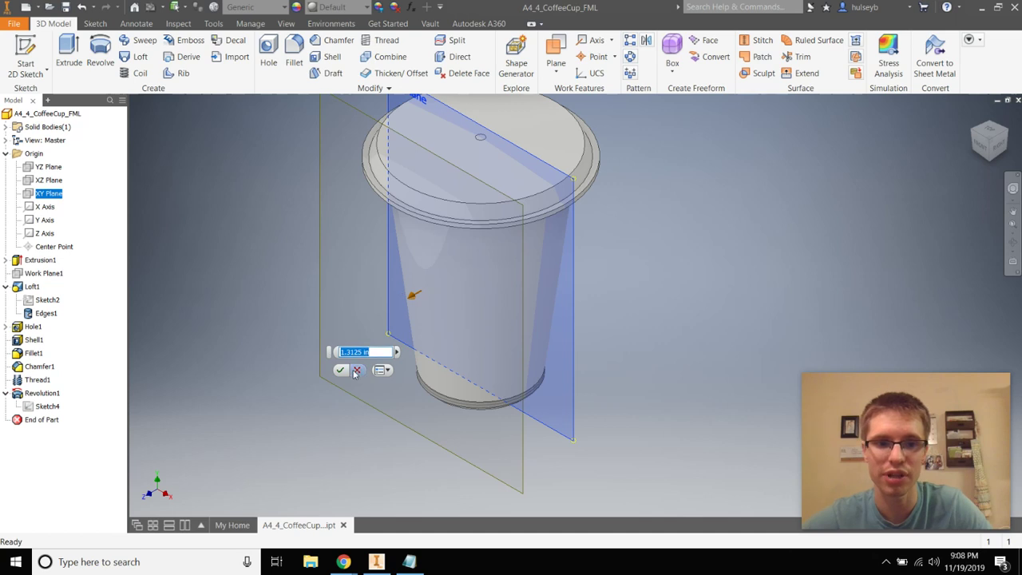
pyautogui.press('Return')
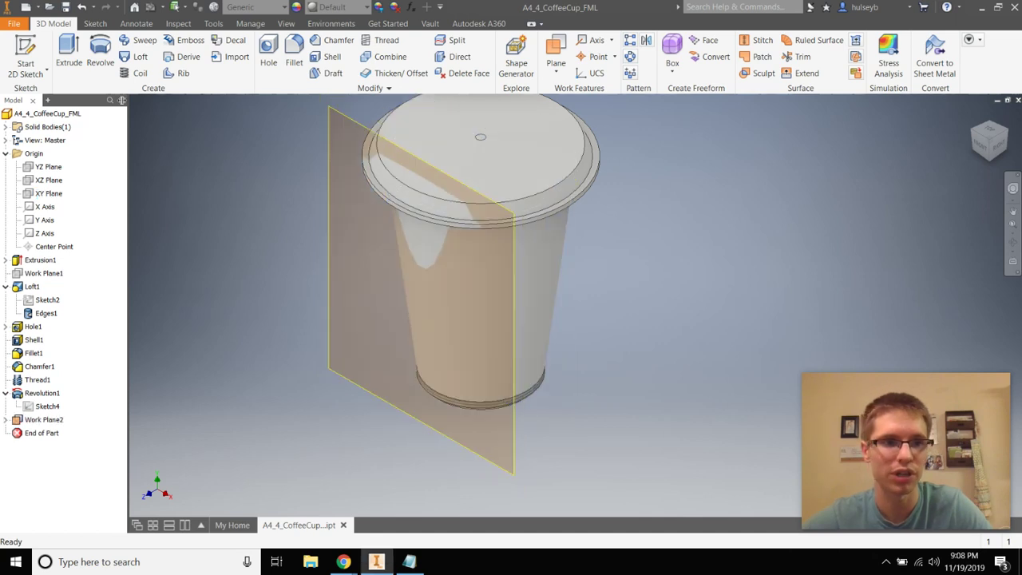
# - Draw a small circle in Sketch5 on Work Plane2, centred on the cup's vertical axis
pyautogui.click(25, 60)
pyautogui.click(434, 173)
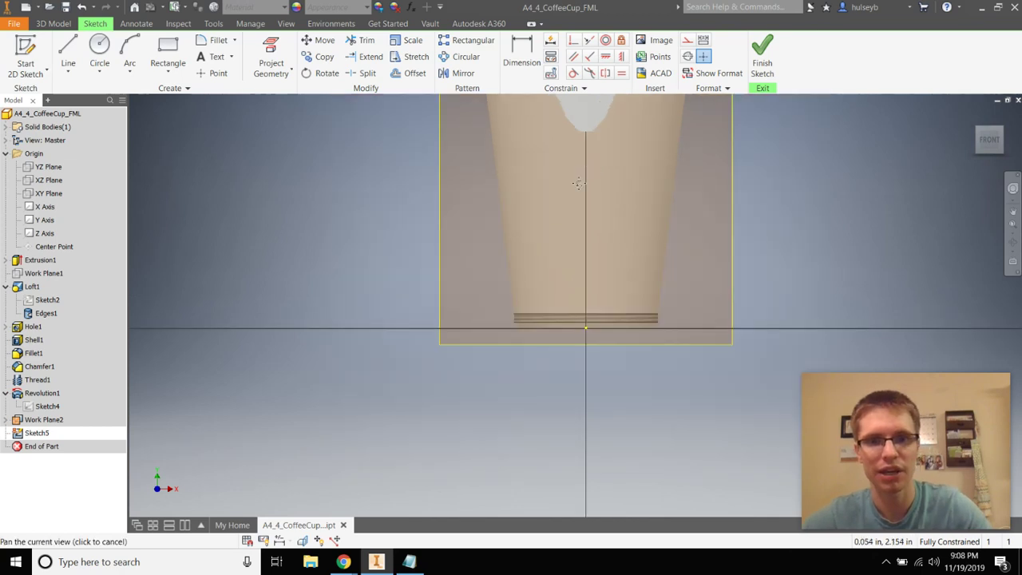
pyautogui.click(99, 56)
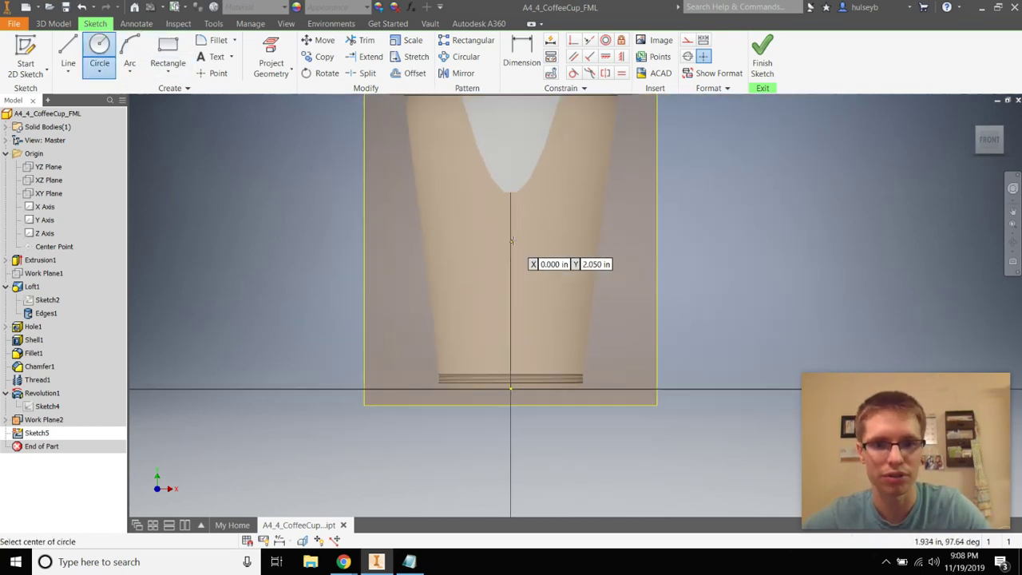
pyautogui.click(511, 238)
pyautogui.click(762, 56)
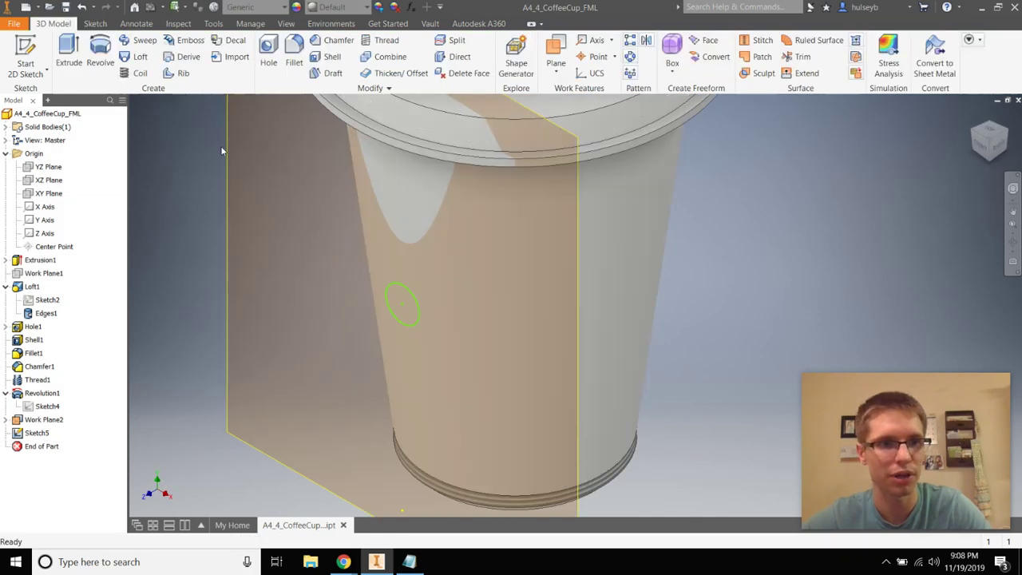
# - Extrude the Sketch5 circle toward the cup with To Next extents to form Extrusion2
pyautogui.click(68, 54)
pyautogui.click(274, 195)
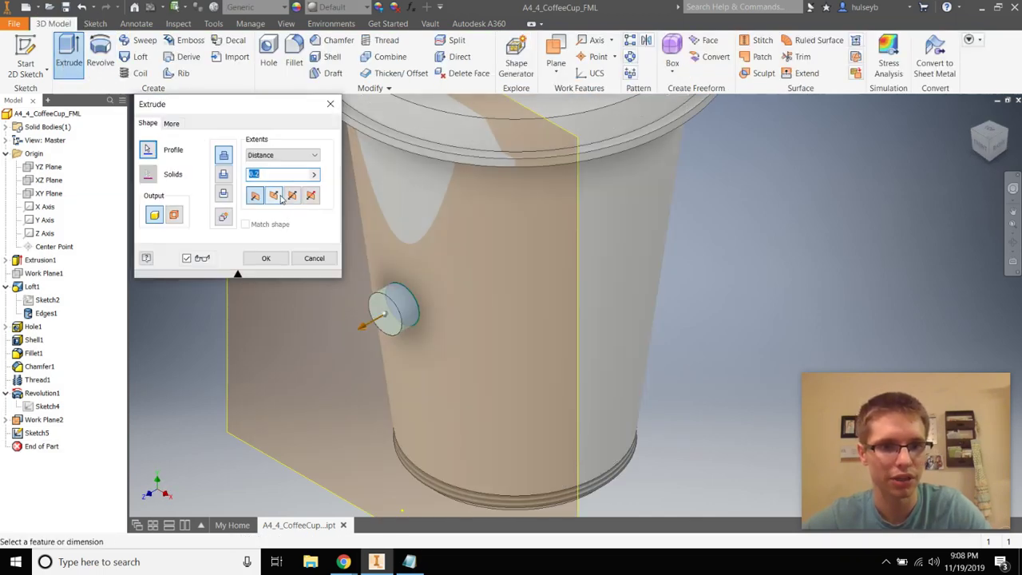
pyautogui.scroll(-5, 421, 311)
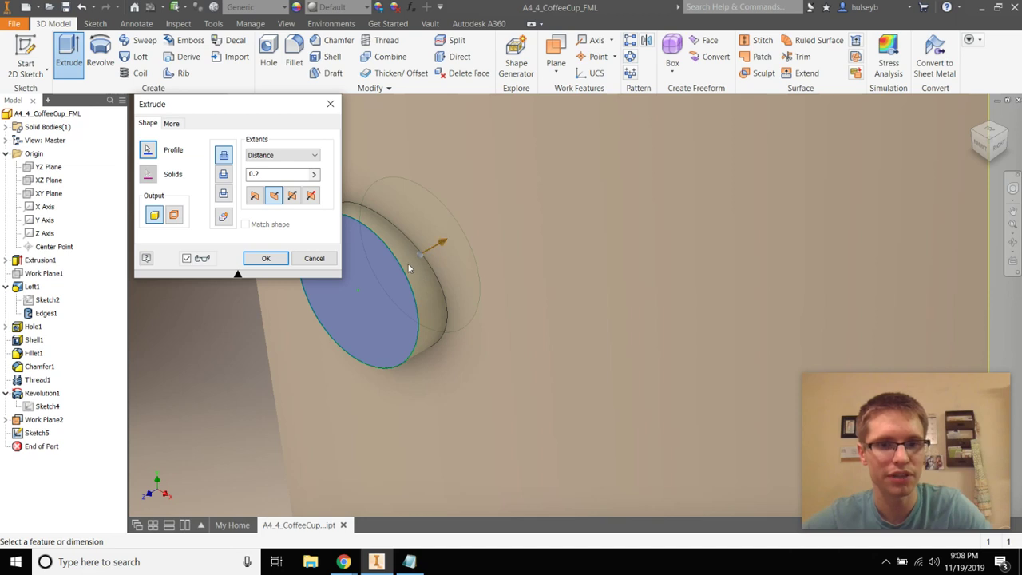
pyautogui.scroll(3, 408, 268)
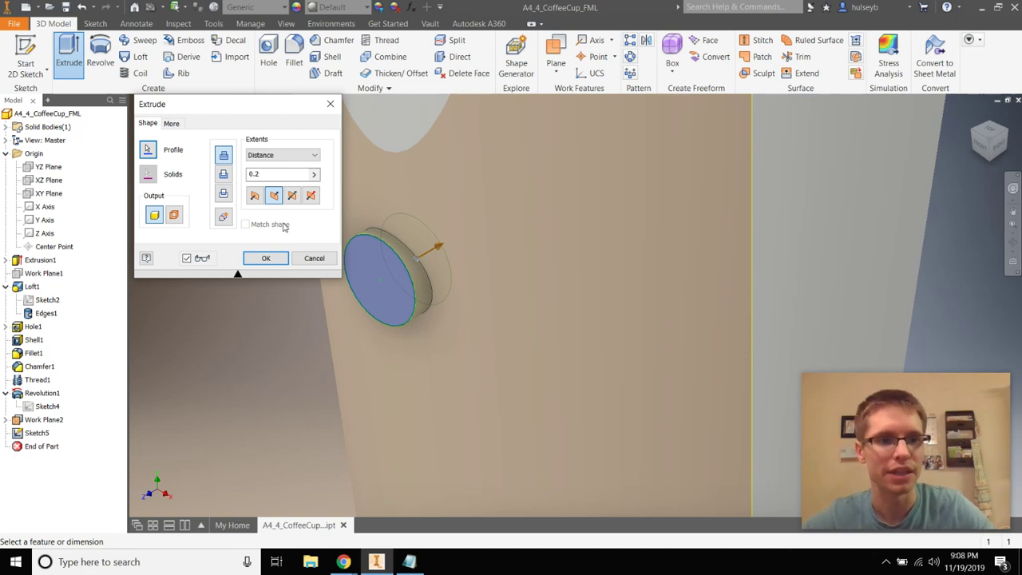
pyautogui.click(283, 154)
pyautogui.click(288, 173)
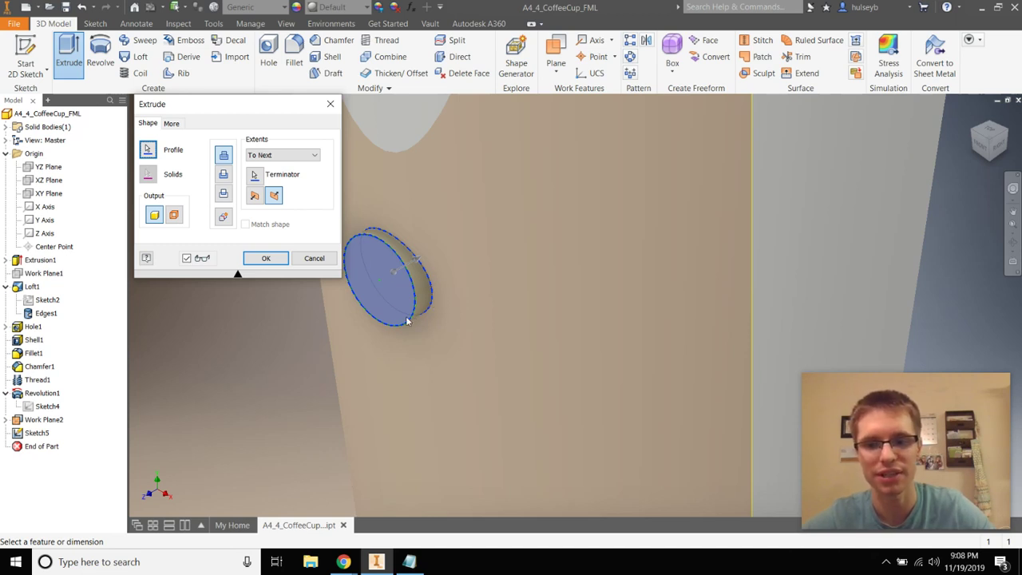
pyautogui.click(264, 258)
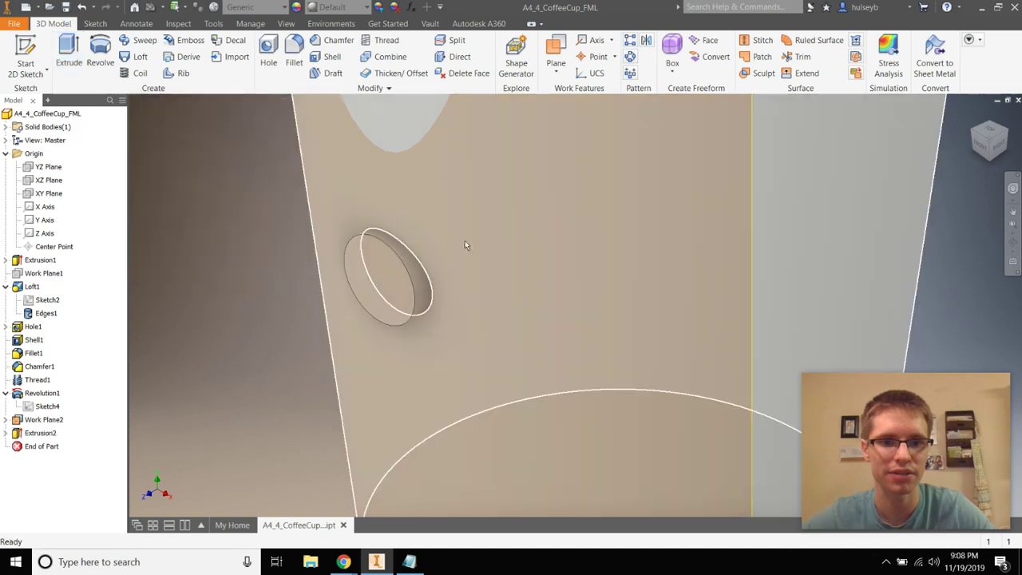
pyautogui.scroll(-5, 465, 240)
# - Turn off Work Plane2's visibility
pyautogui.click(36, 419)
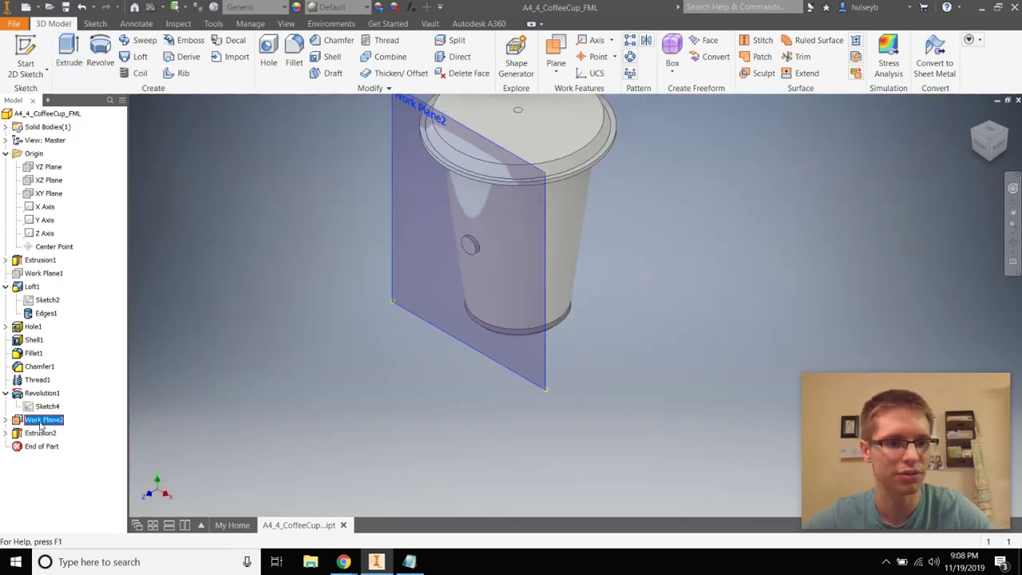
pyautogui.rightClick(36, 419)
pyautogui.click(72, 376)
pyautogui.scroll(-2, 518, 206)
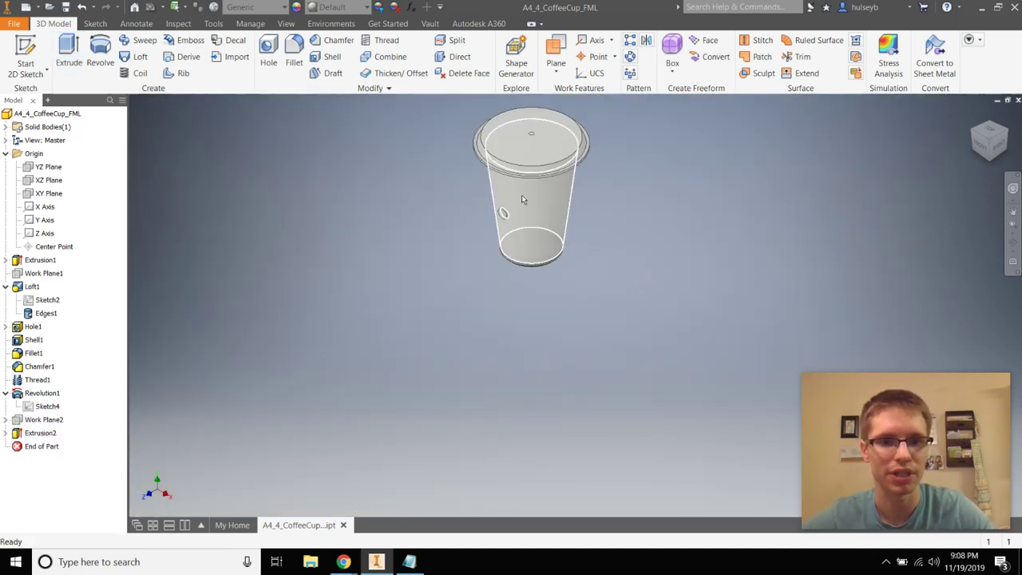
pyautogui.scroll(3, 517, 206)
# - Start a circular pattern of the Extrusion2 nub about the Z Axis
pyautogui.click(630, 57)
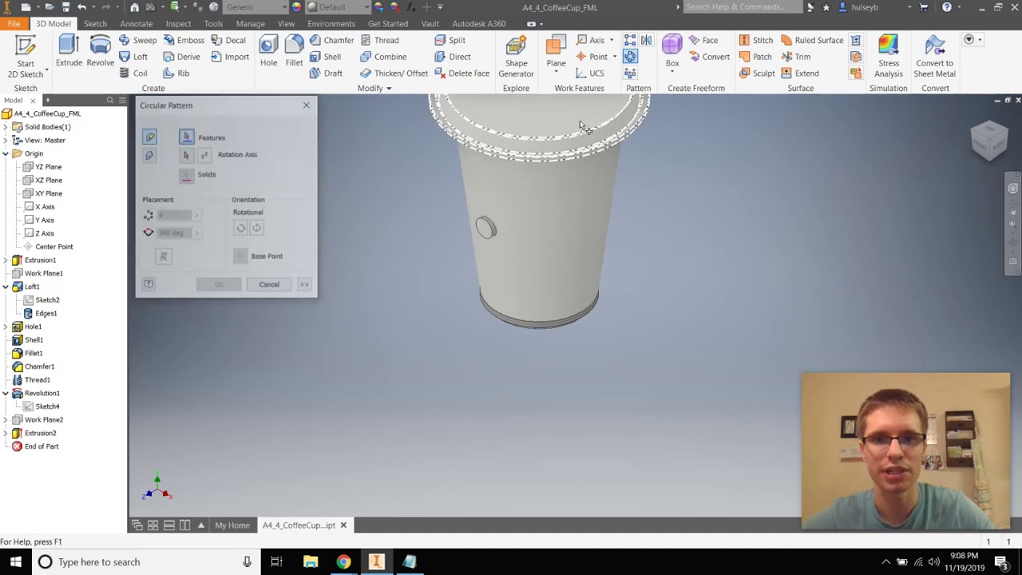
pyautogui.click(486, 230)
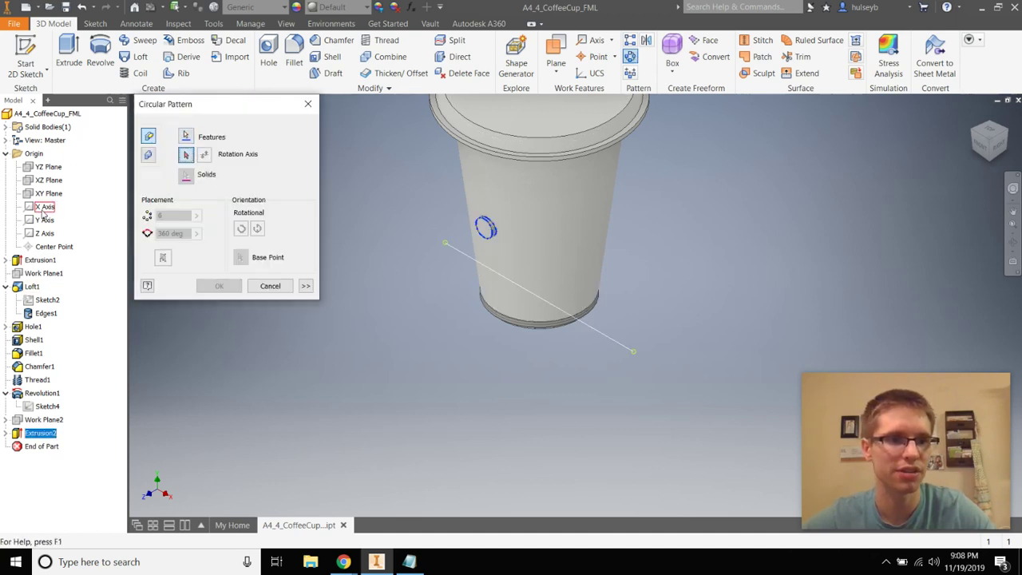
pyautogui.press('F6')
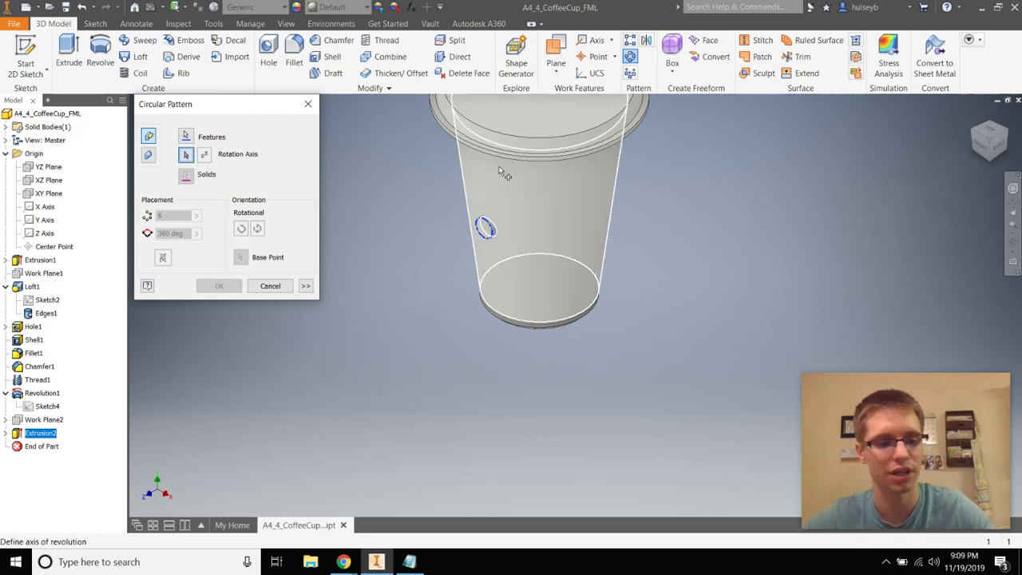
pyautogui.click(45, 232)
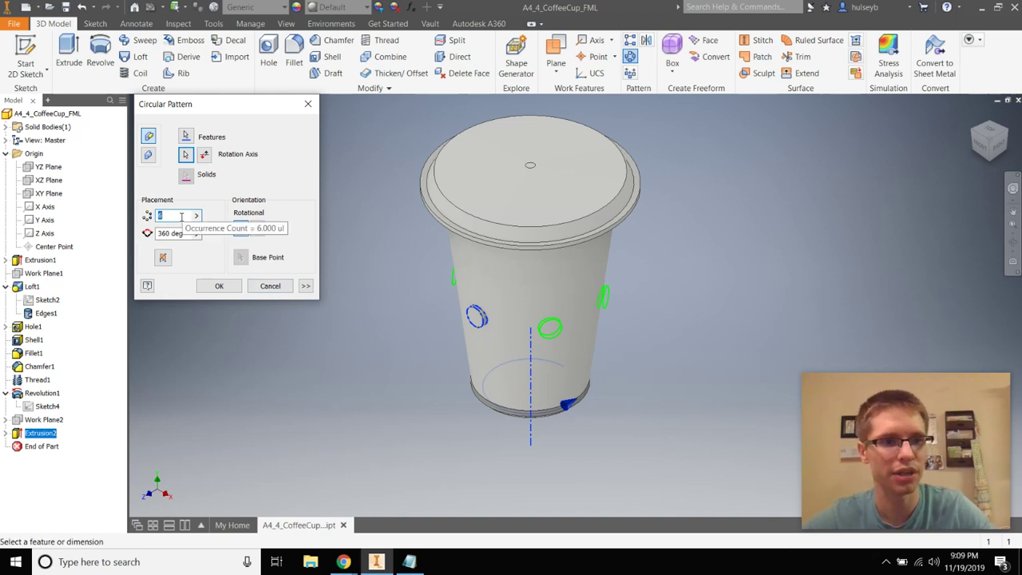
pyautogui.write('9')
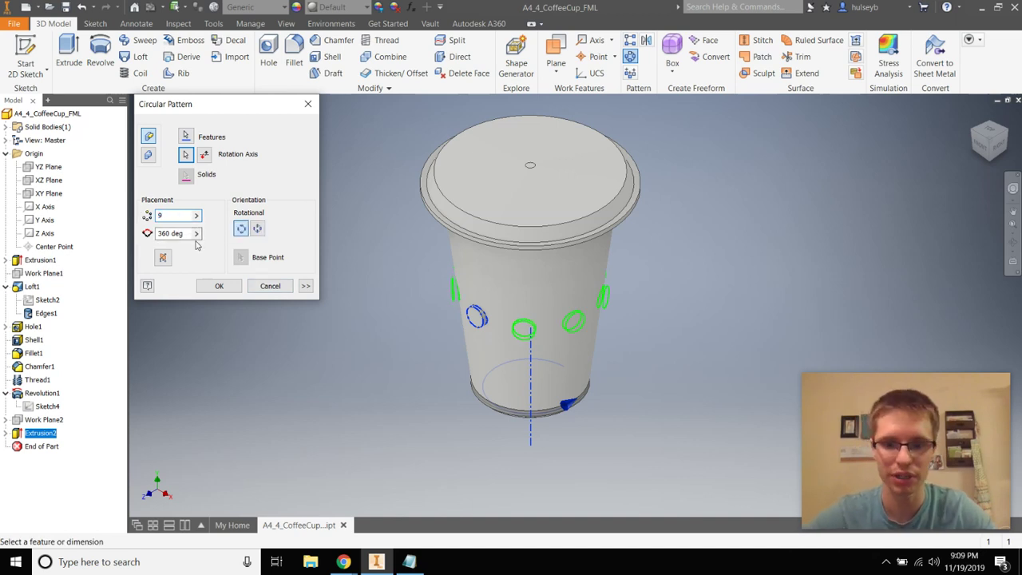
pyautogui.write('0')
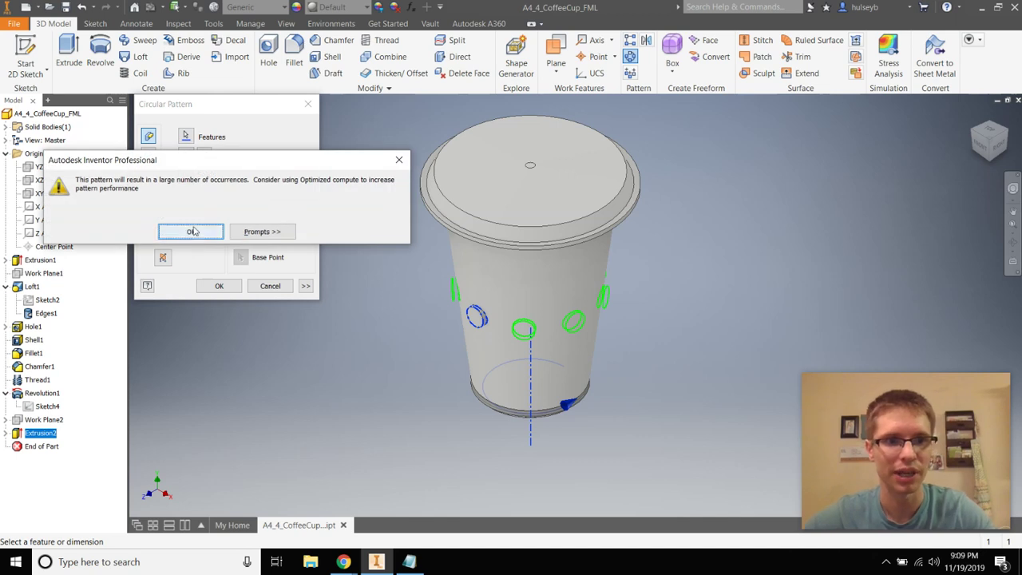
pyautogui.click(194, 231)
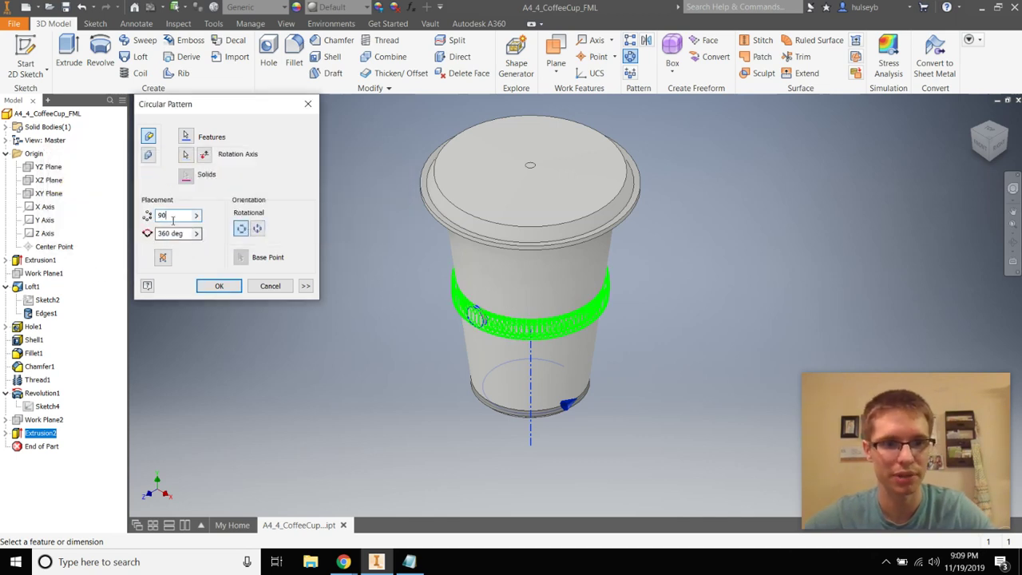
# - Give the pattern 9 occurrences over 360 degrees, create it, and open the coffee cup notes
pyautogui.click(173, 217)
pyautogui.press('BackSpace')
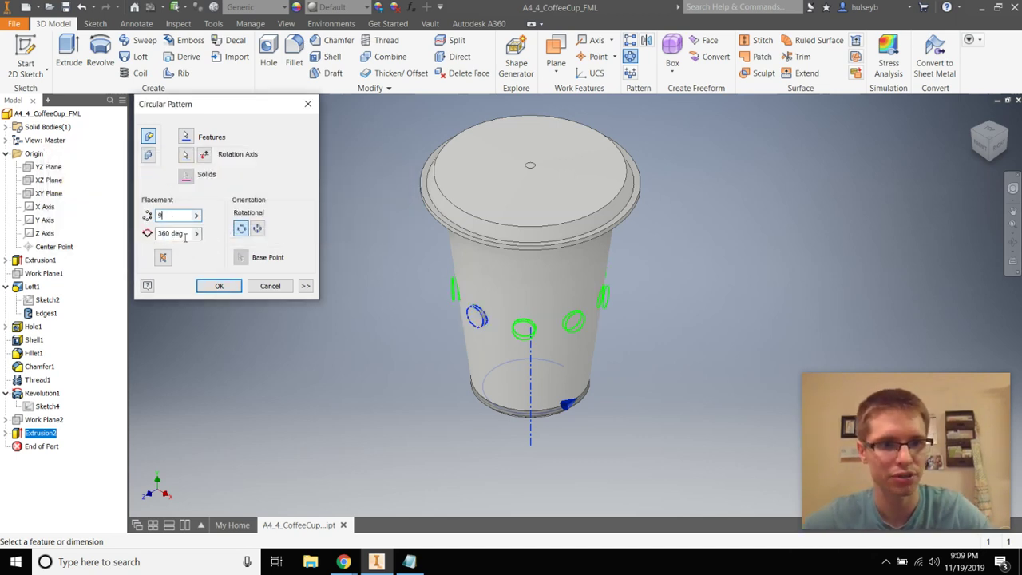
pyautogui.doubleClick(165, 234)
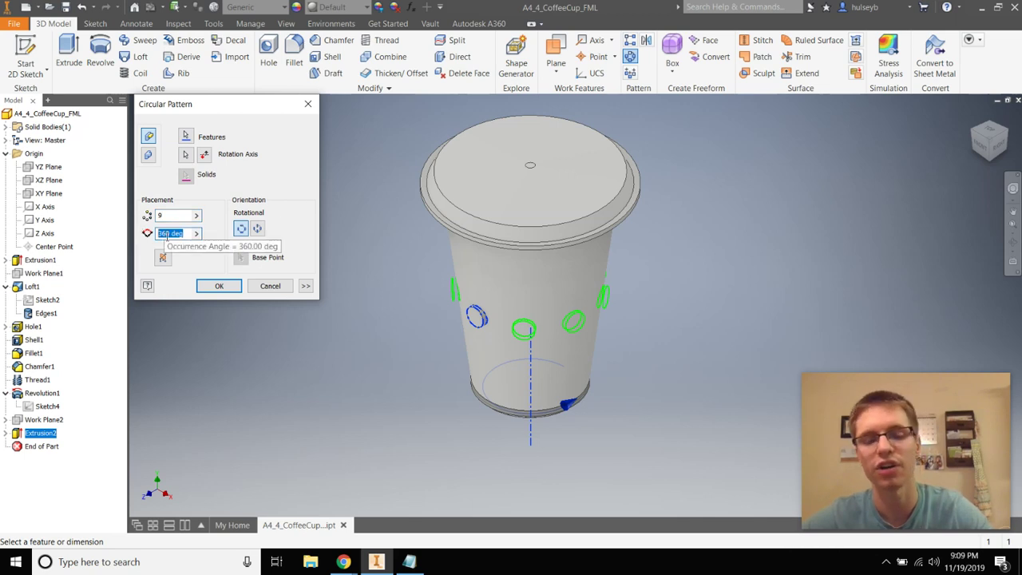
pyautogui.write('90')
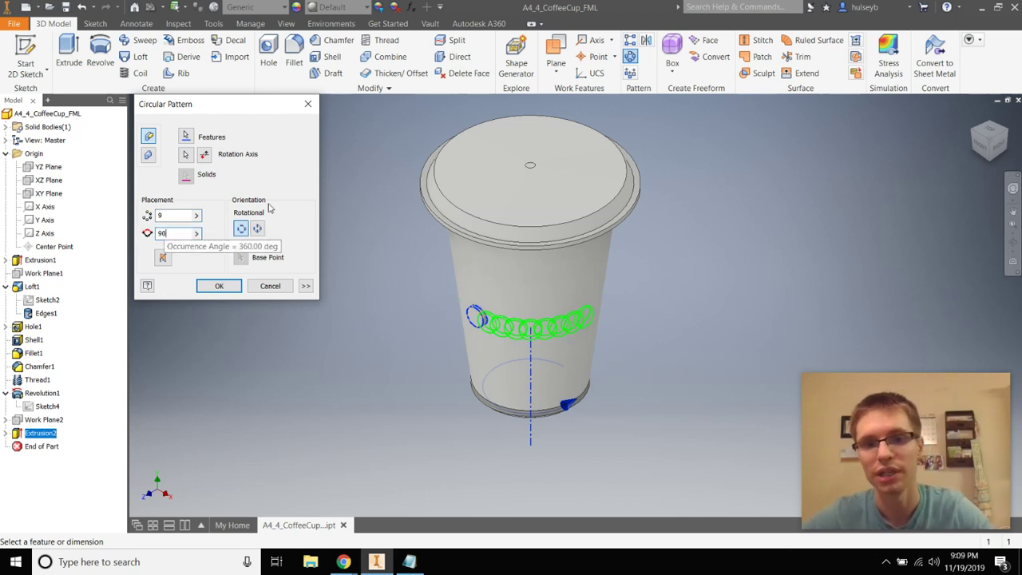
pyautogui.press('BackSpace')
pyautogui.press('BackSpace')
pyautogui.write('360')
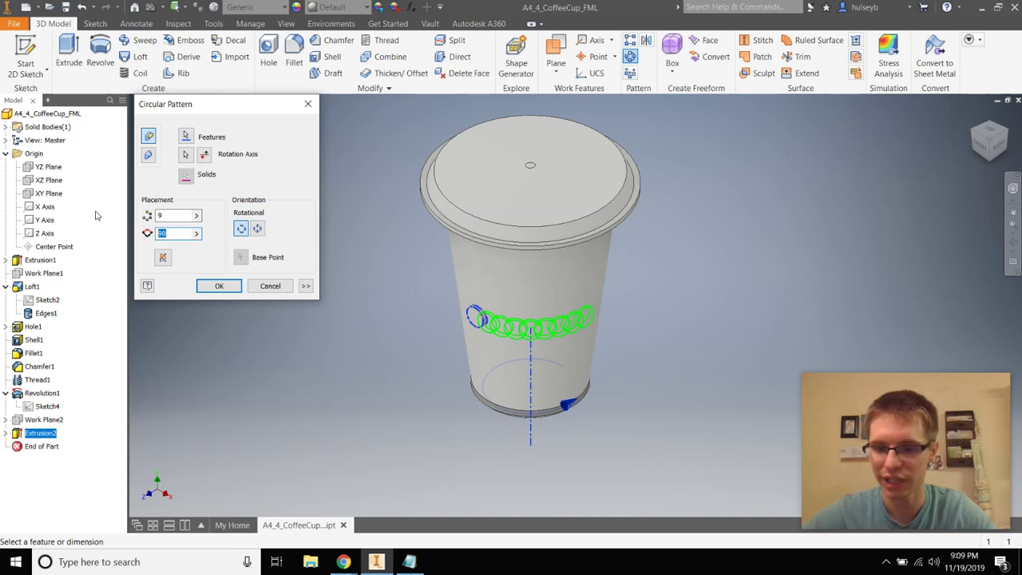
pyautogui.click(216, 284)
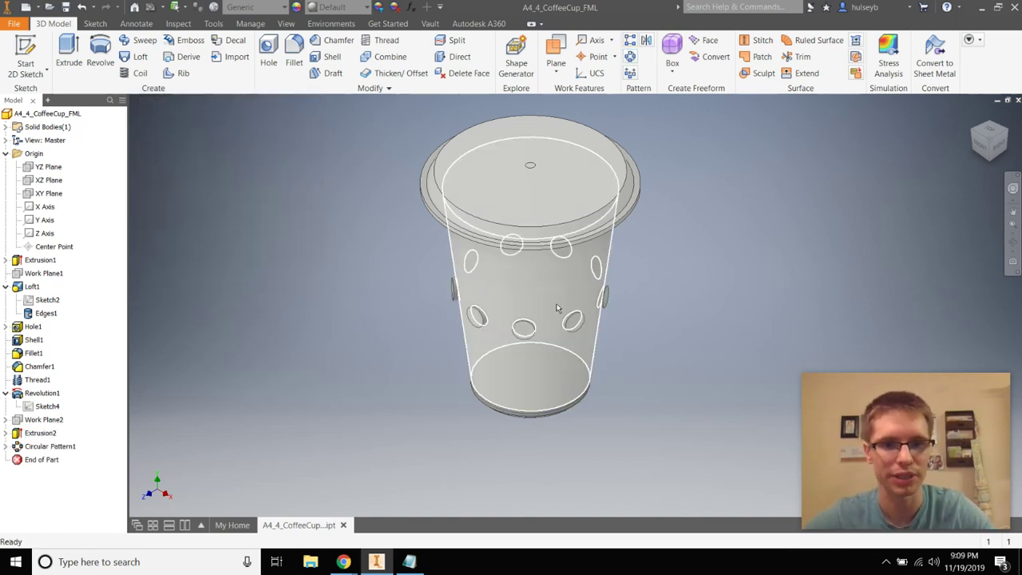
pyautogui.hotkey('alt', 'Tab')
pyautogui.hotkey('alt', 'Tab')
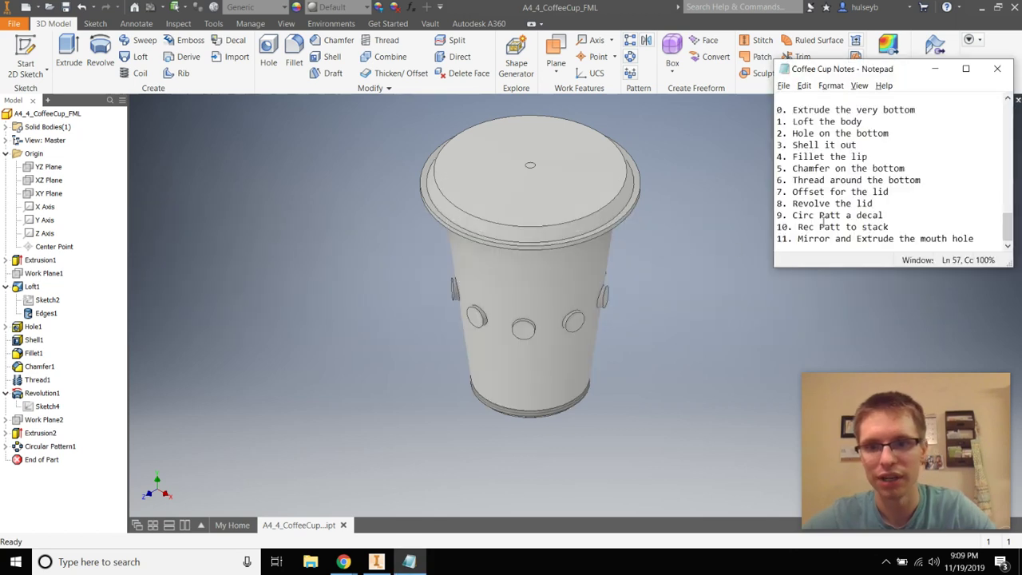
# - Begin a rectangular pattern in Pattern solids mode with the whole Loft1 cup body selected
pyautogui.hotkey('alt', 'Tab')
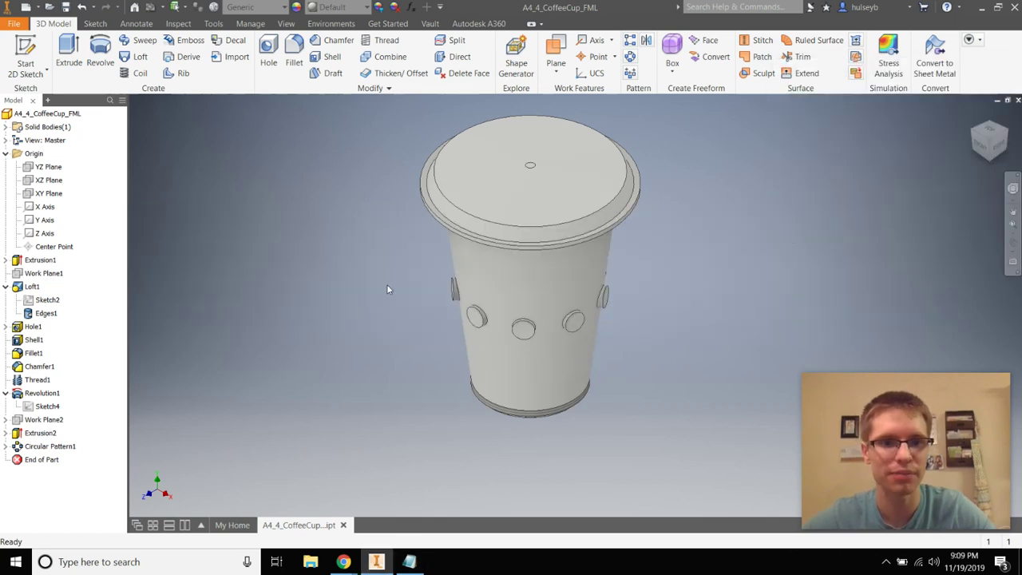
pyautogui.click(630, 40)
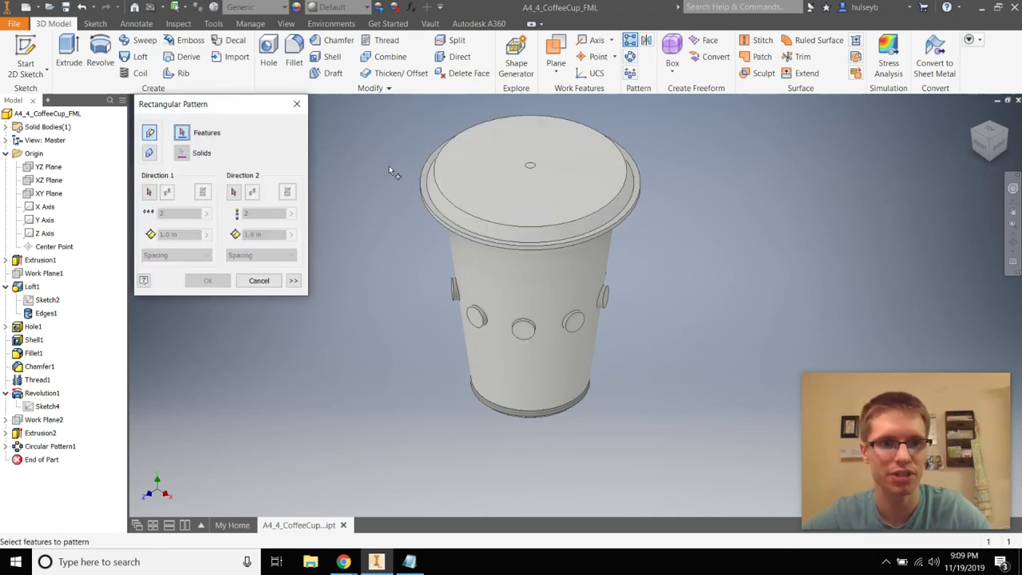
pyautogui.click(520, 286)
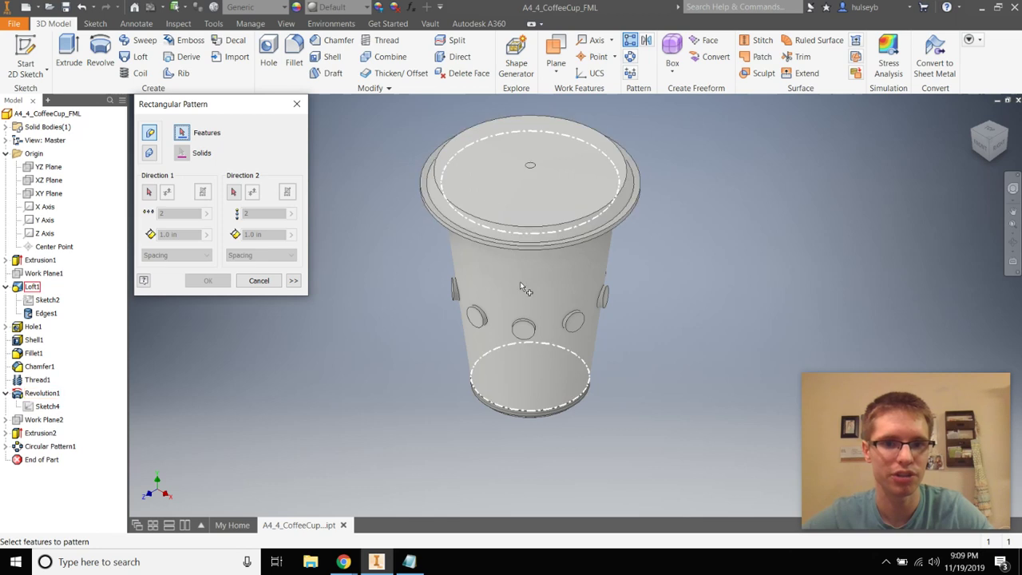
pyautogui.click(149, 154)
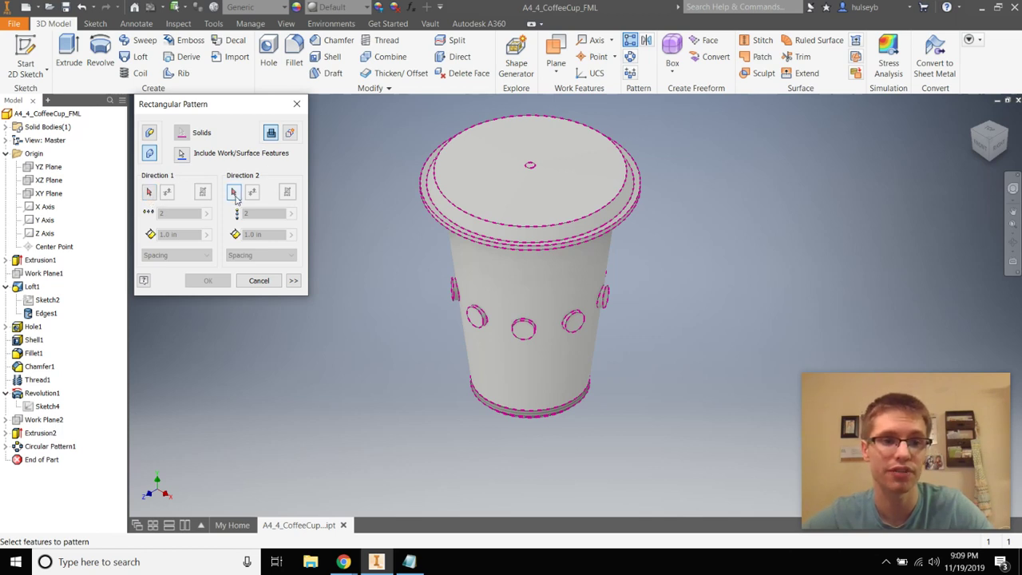
pyautogui.click(150, 195)
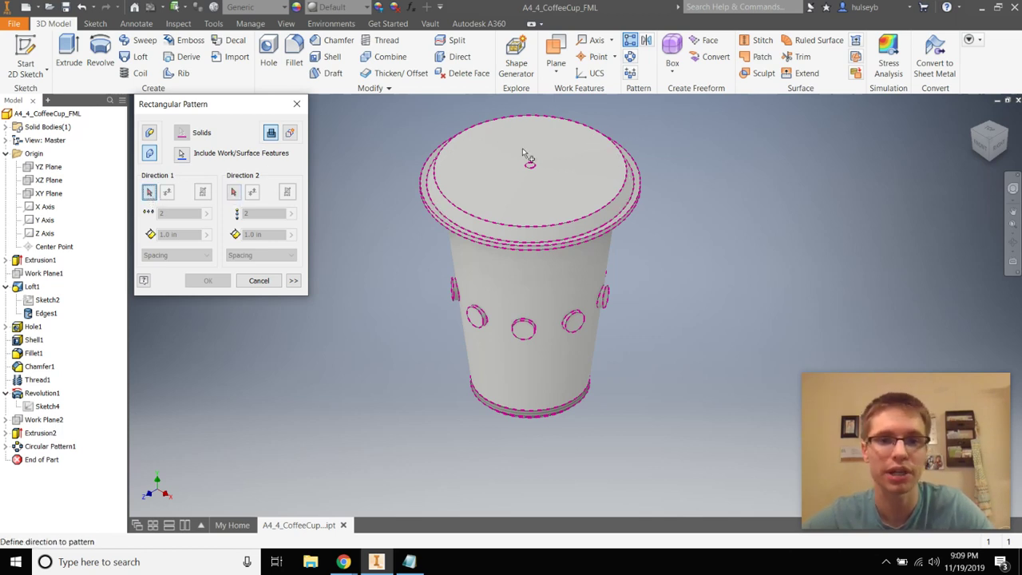
# - Set Direction 1 to the Y Axis, pointing the copies above the cup
pyautogui.click(41, 220)
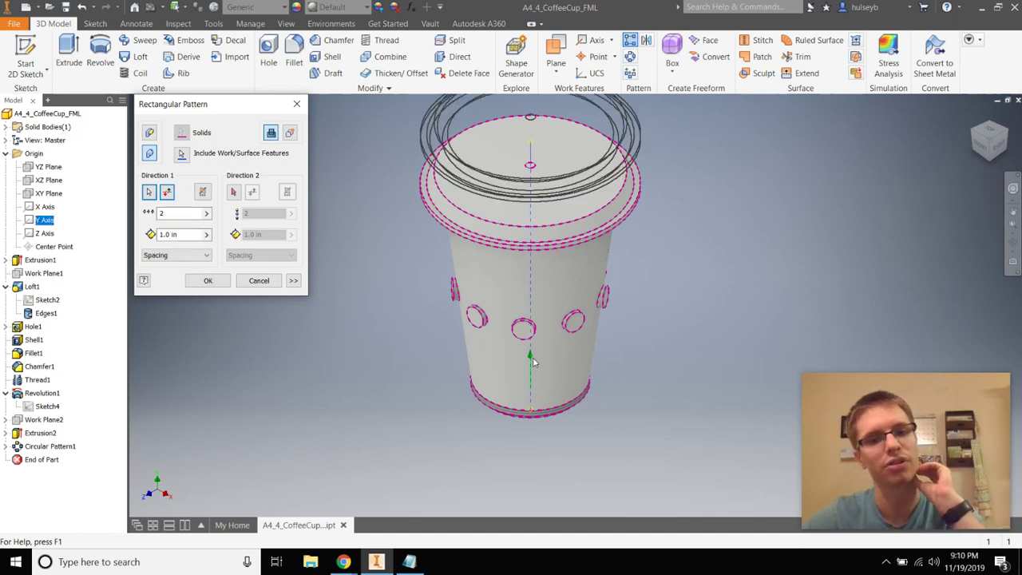
pyautogui.scroll(-5, 524, 232)
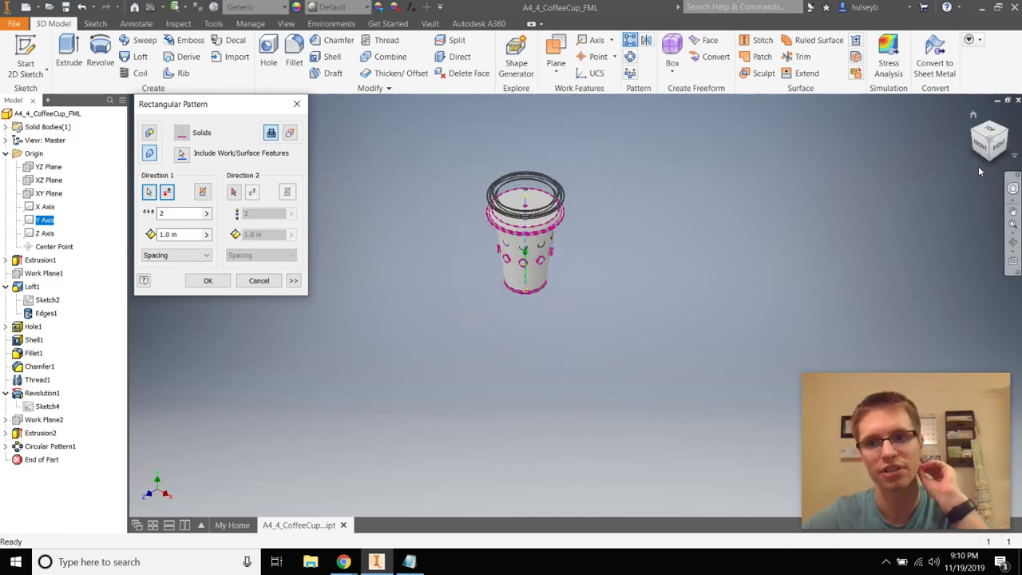
pyautogui.press('F5')
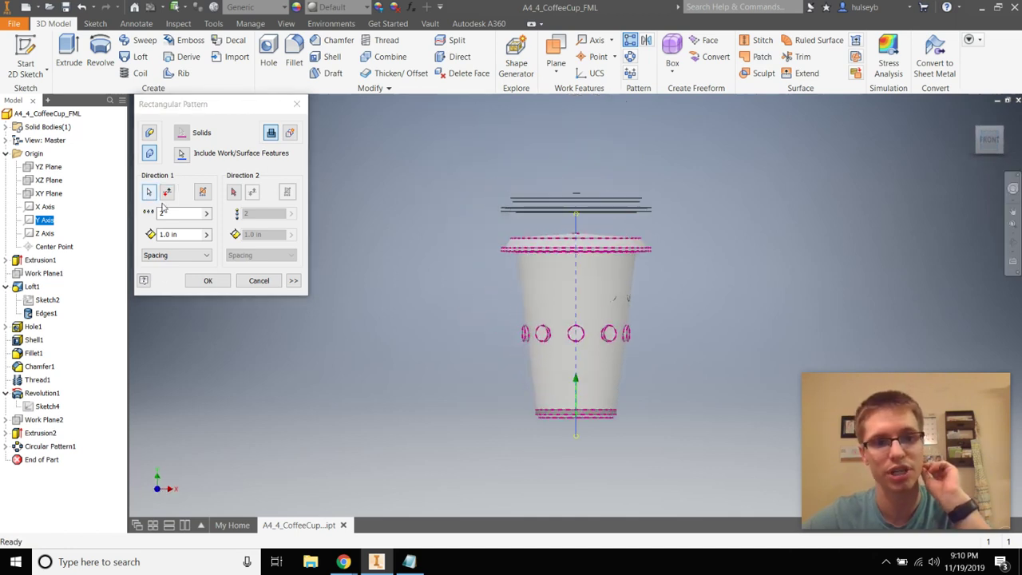
pyautogui.click(167, 192)
pyautogui.click(167, 195)
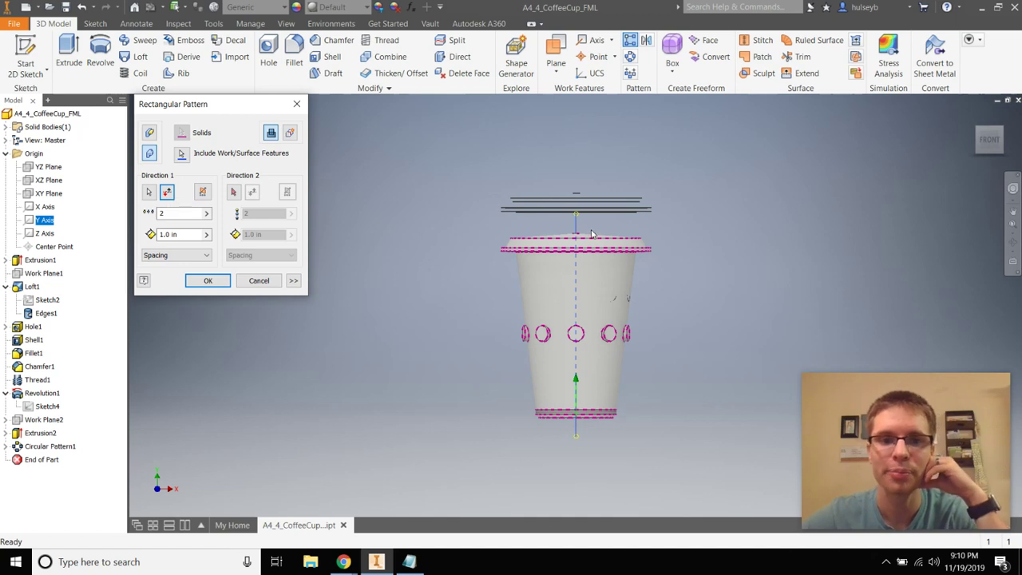
# - Set the count to 3 and spacing to 4.5 in, and create the stack
pyautogui.doubleClick(183, 213)
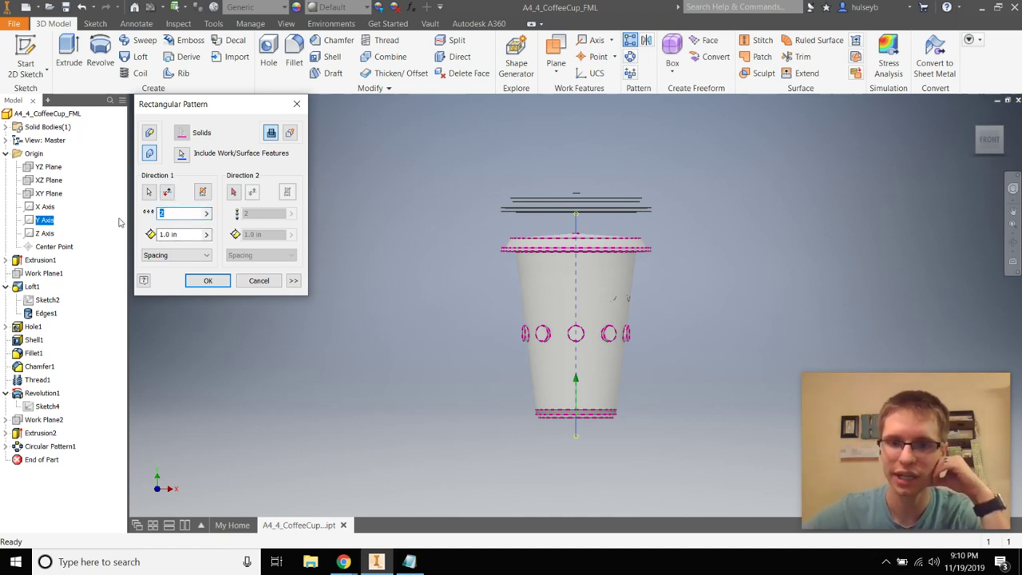
pyautogui.write('3')
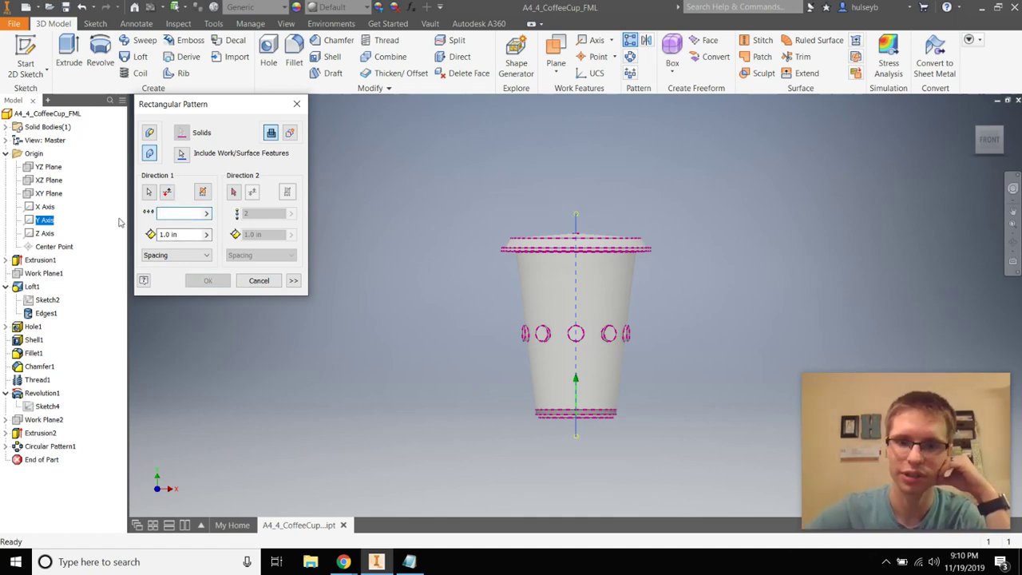
pyautogui.write('0')
pyautogui.scroll(-3, 541, 172)
pyautogui.scroll(5, 589, 462)
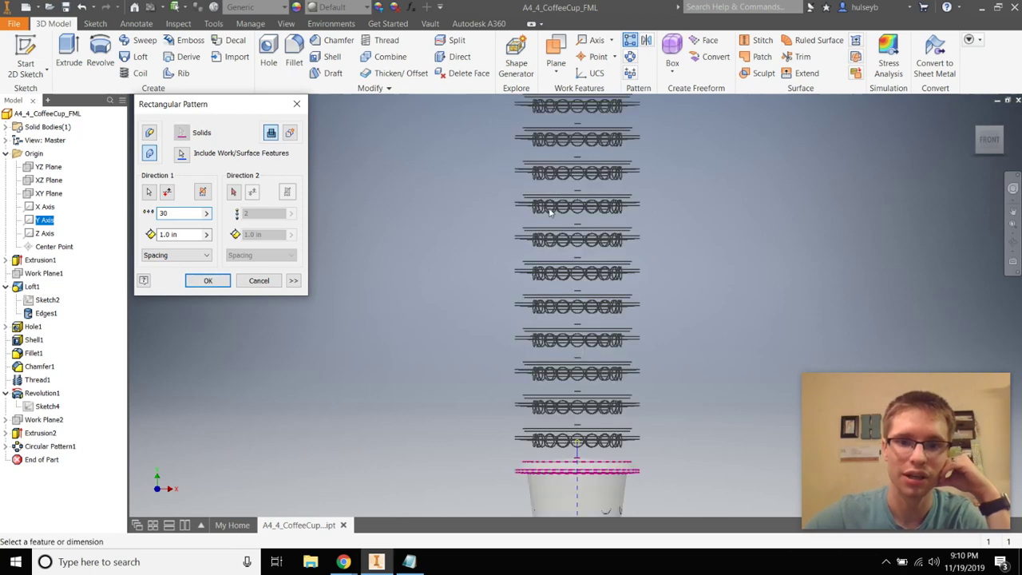
pyautogui.scroll(-5, 589, 462)
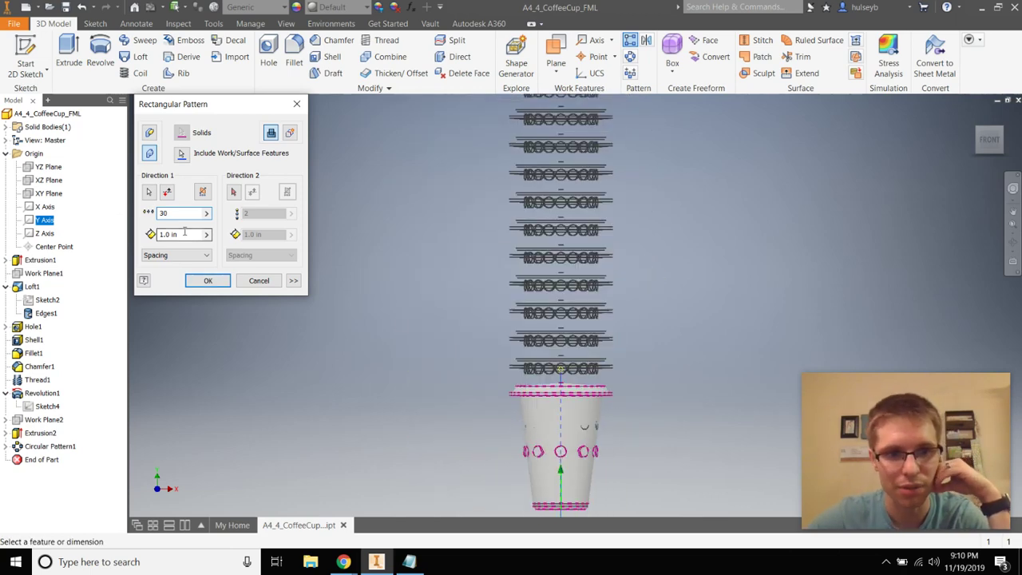
pyautogui.press('BackSpace')
pyautogui.press('Tab')
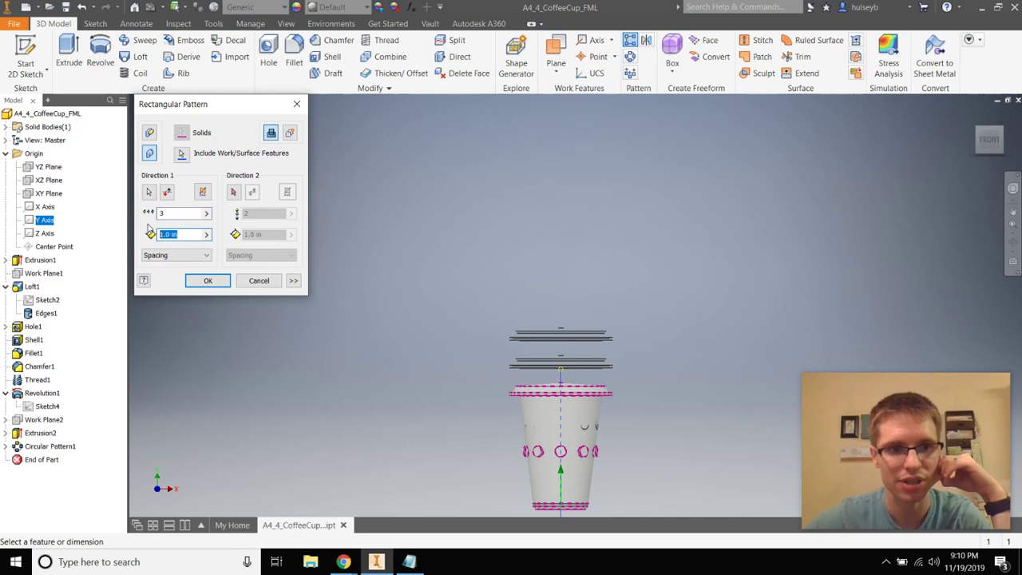
pyautogui.write('50')
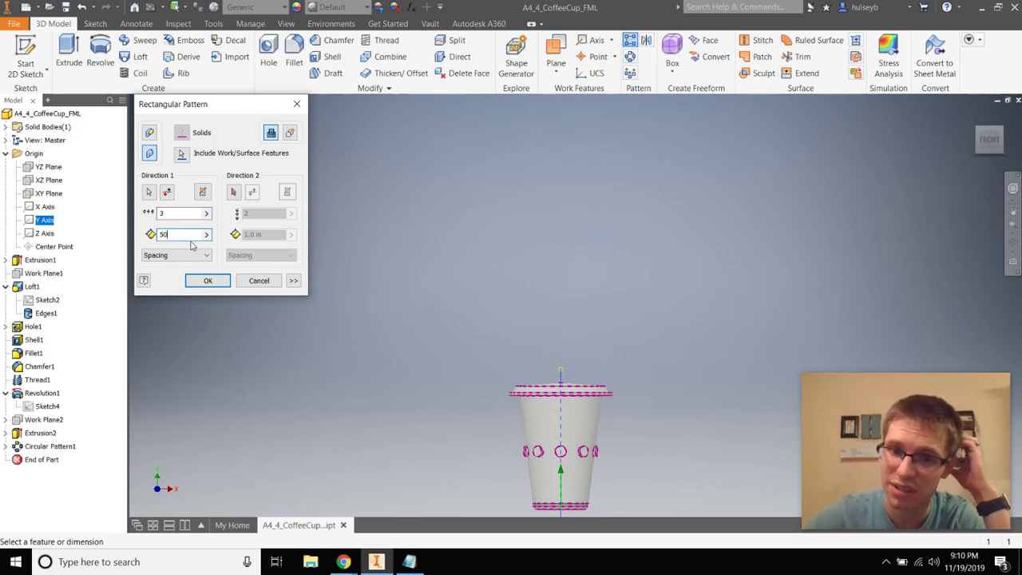
pyautogui.press('BackSpace')
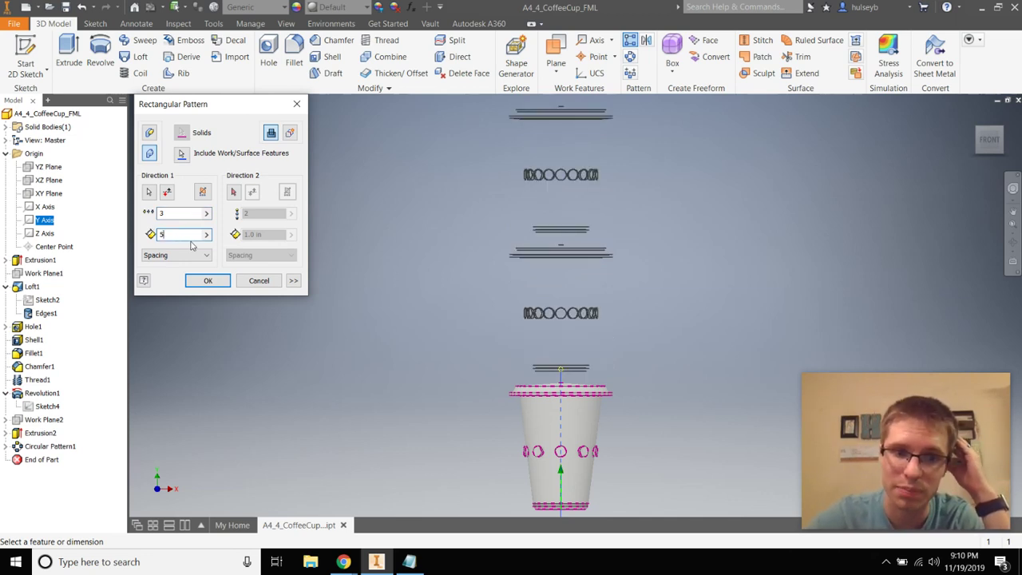
pyautogui.press('BackSpace')
pyautogui.write('405')
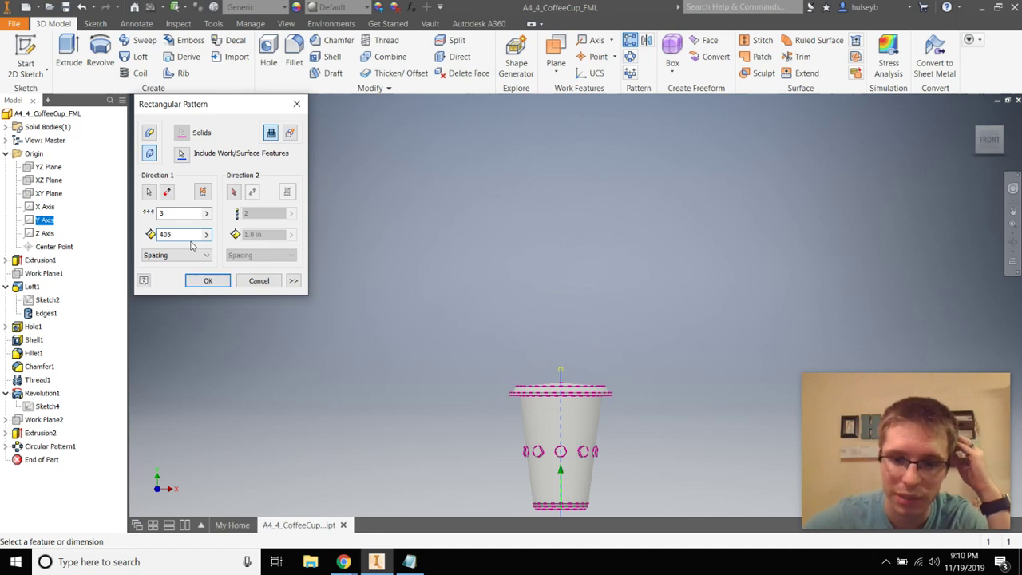
pyautogui.press('BackSpace')
pyautogui.press('BackSpace')
pyautogui.write('.5')
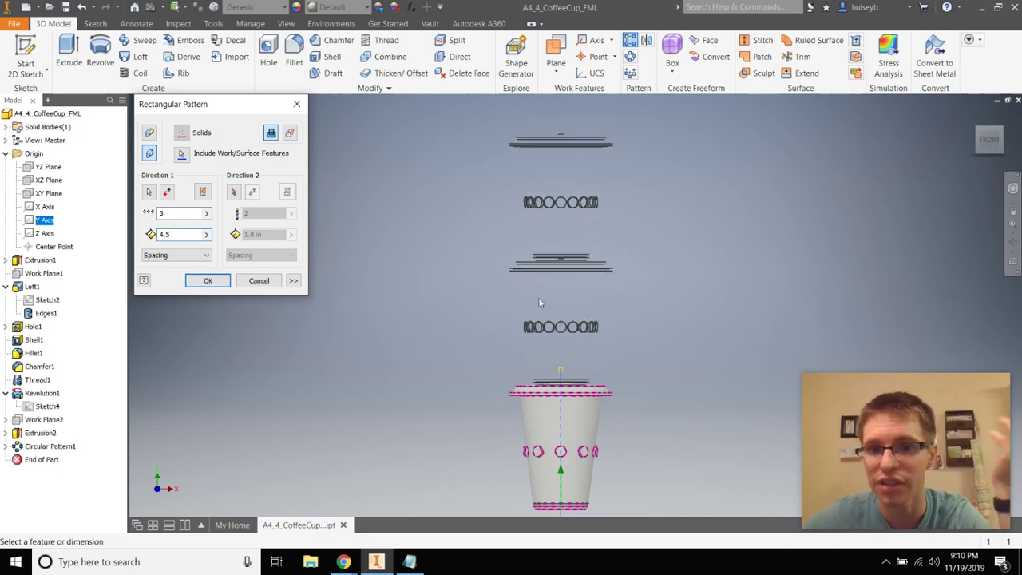
pyautogui.click(206, 281)
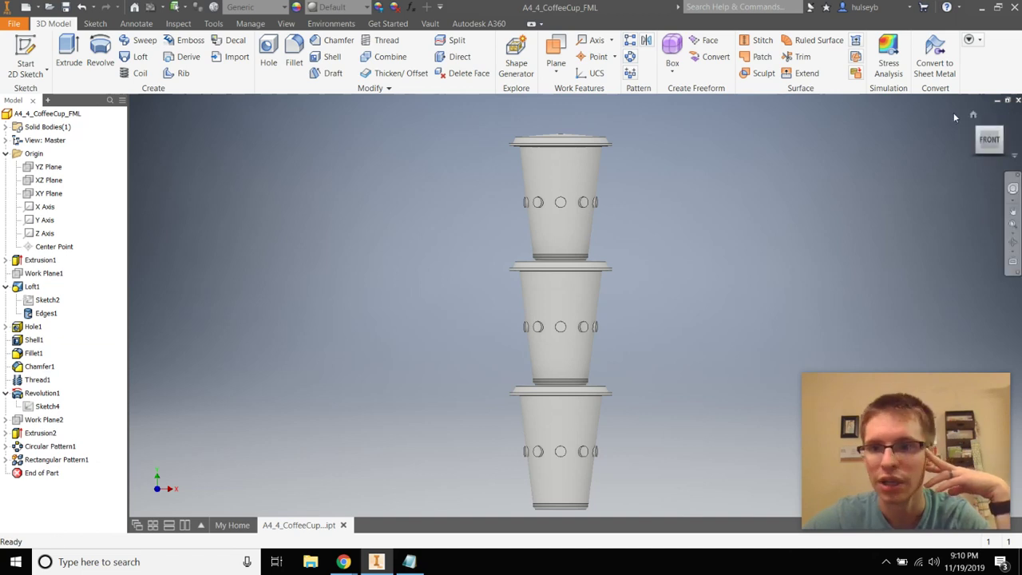
pyautogui.moveTo(980, 118); pyautogui.dragTo(587, 208)
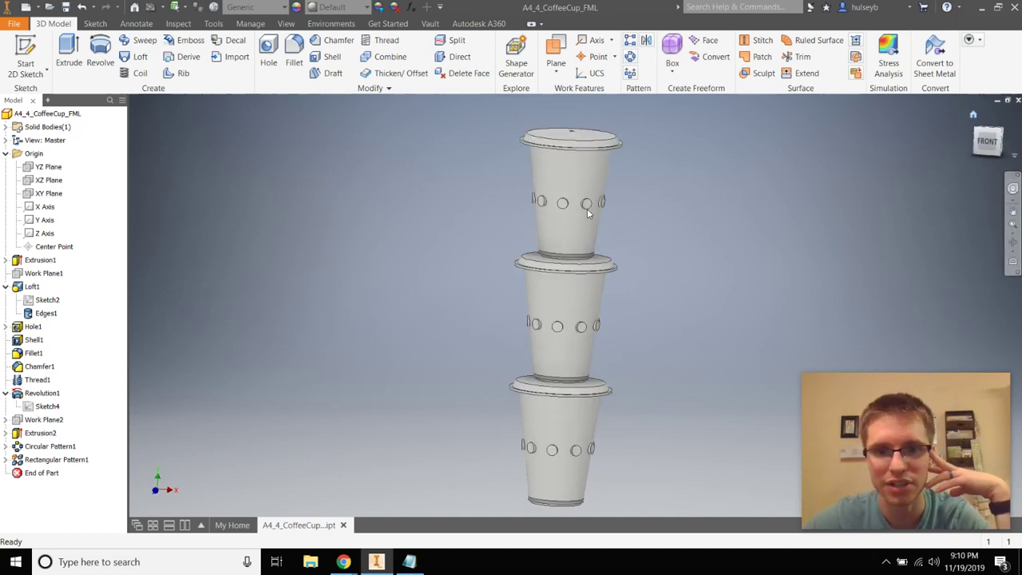
# - Add the X Axis as Direction 2 of Rectangular Pattern1 with 4.5 in column spacing
pyautogui.doubleClick(22, 466)
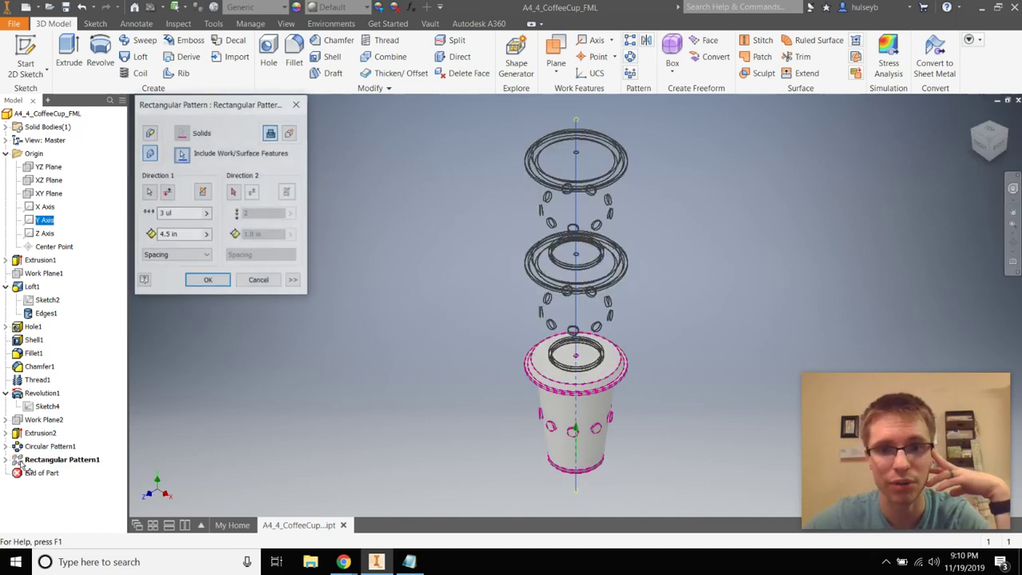
pyautogui.click(233, 192)
pyautogui.click(45, 208)
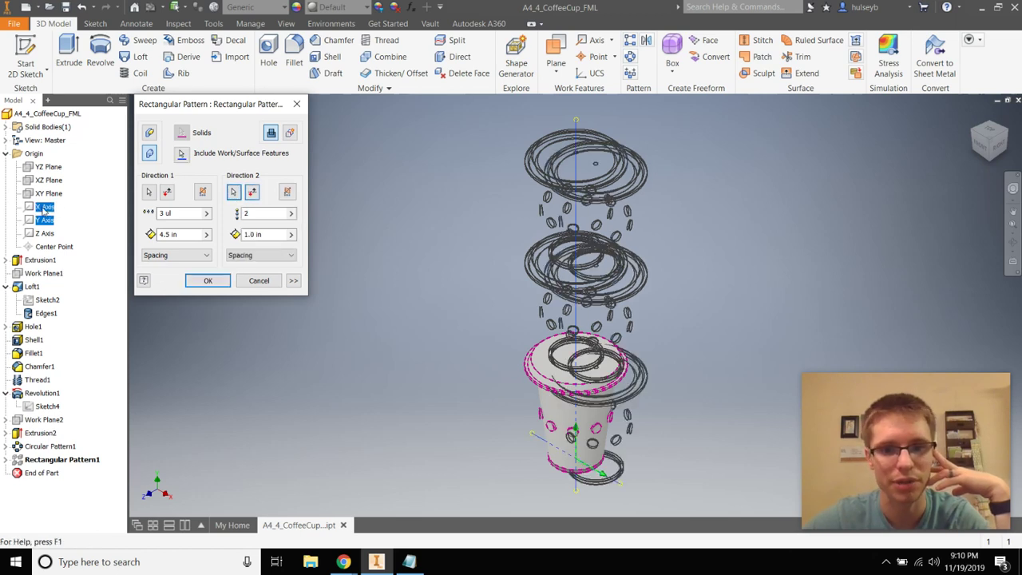
pyautogui.click(264, 234)
pyautogui.write('3')
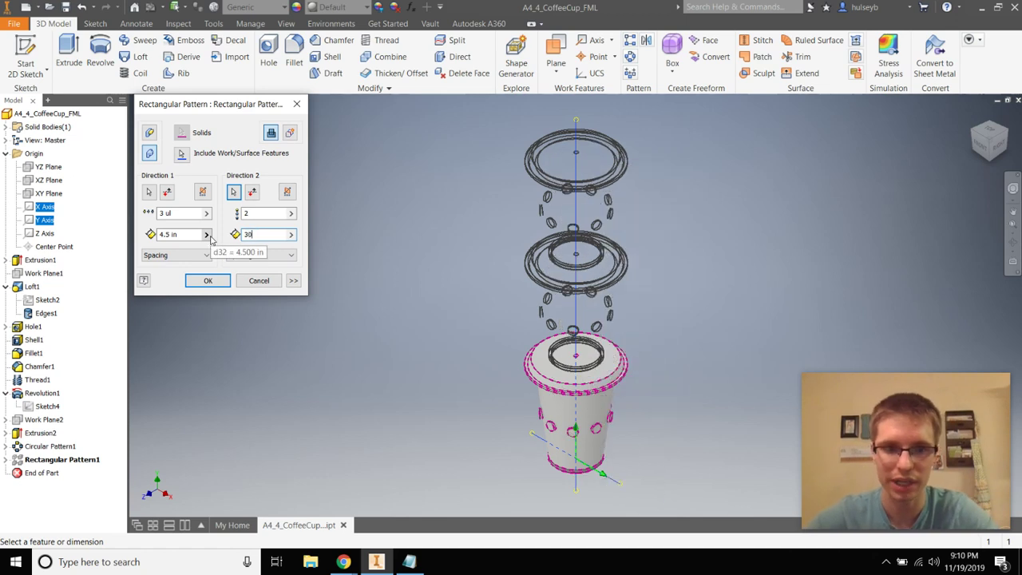
pyautogui.press('BackSpace')
pyautogui.write('5')
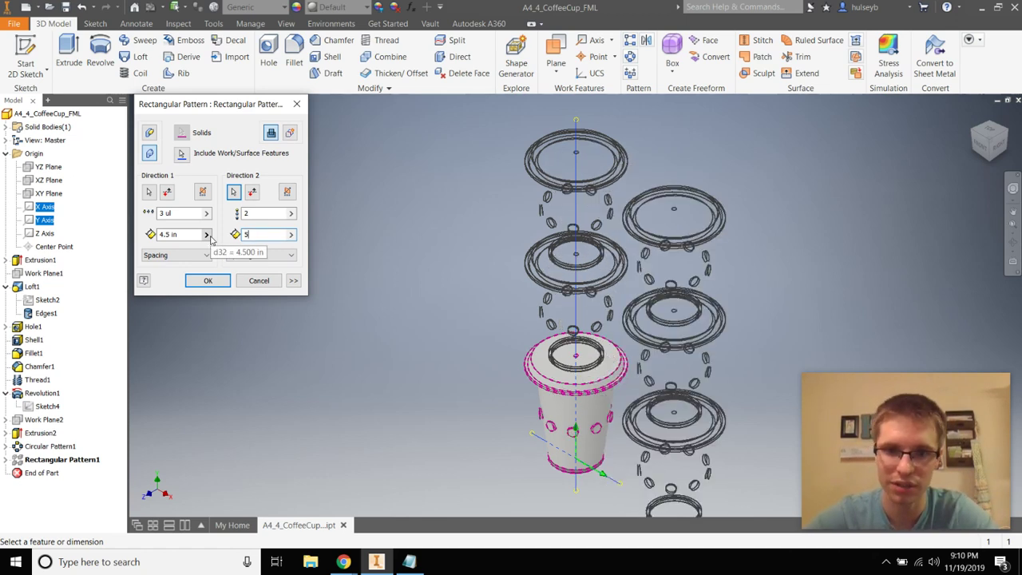
pyautogui.press('BackSpace')
pyautogui.write('4.')
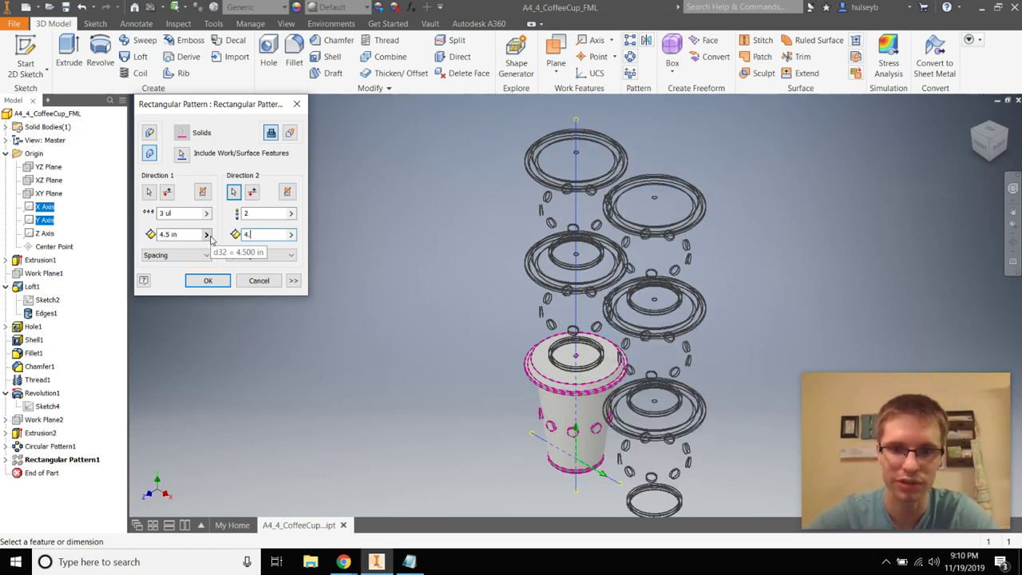
pyautogui.click(207, 281)
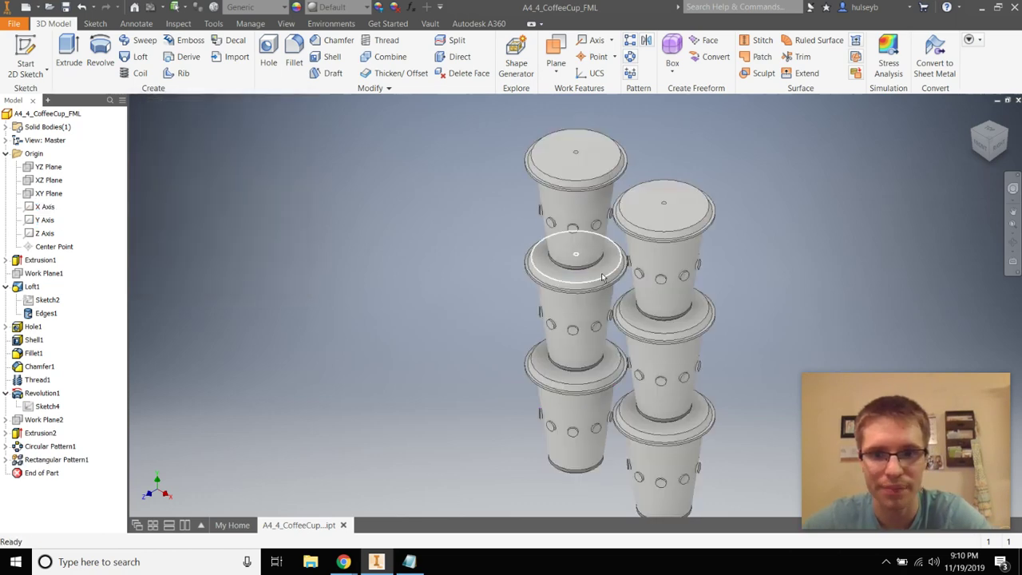
# - Change Direction 2 to 4 columns and show the twelve-cup grid from the home view
pyautogui.doubleClick(56, 460)
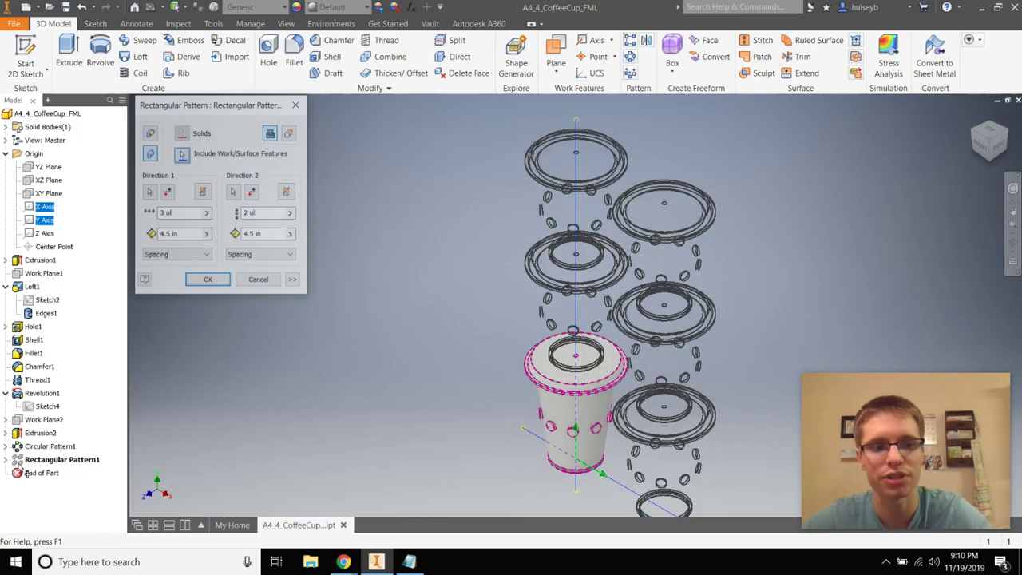
pyautogui.click(266, 214)
pyautogui.write('4')
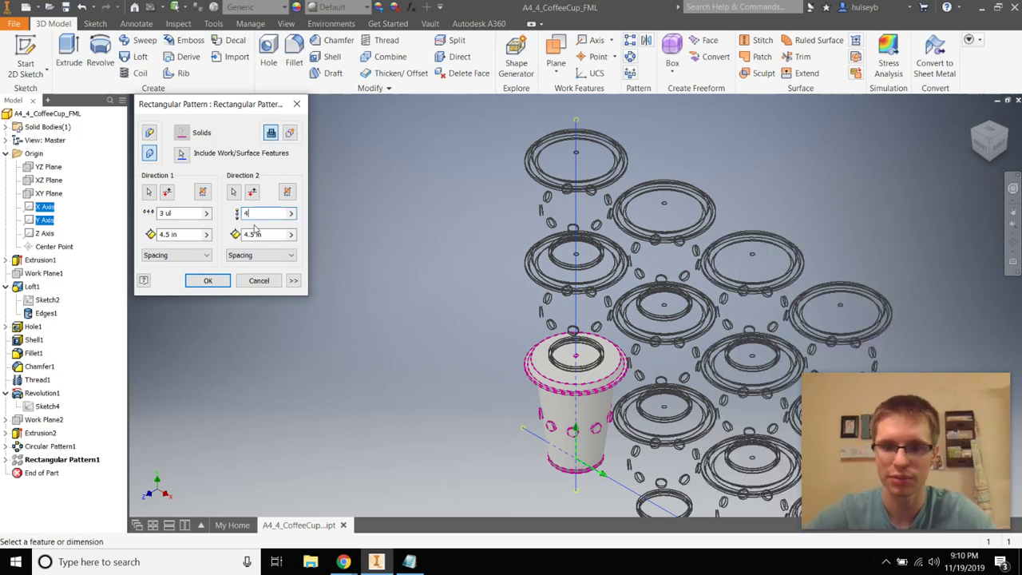
pyautogui.click(208, 281)
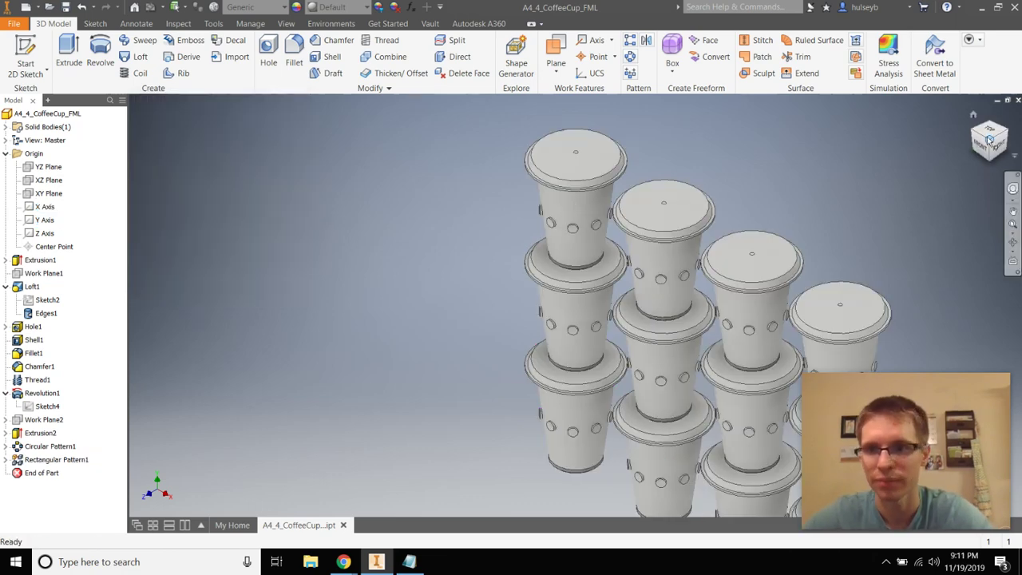
pyautogui.click(974, 116)
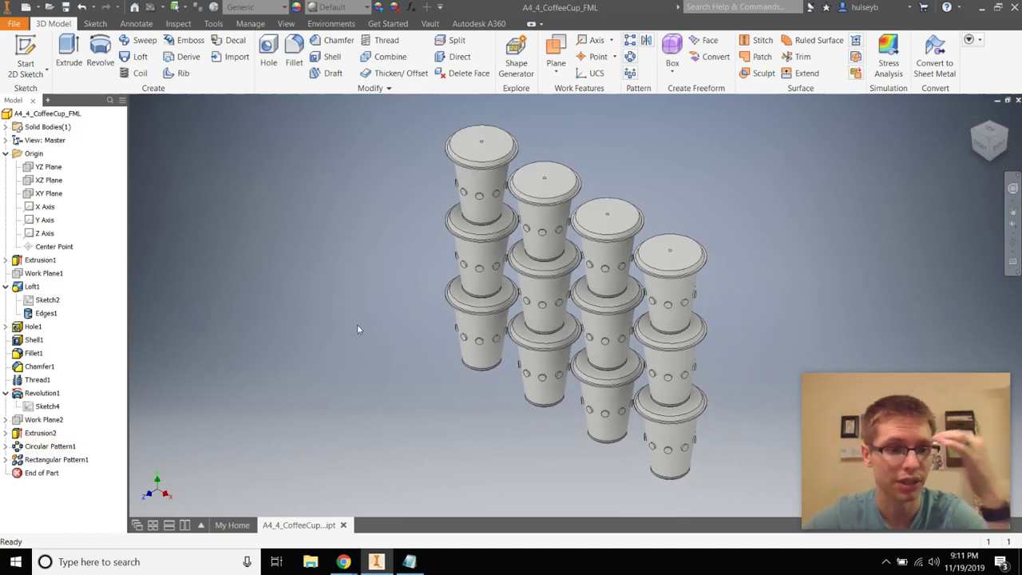
pyautogui.hotkey('alt', 'Tab')
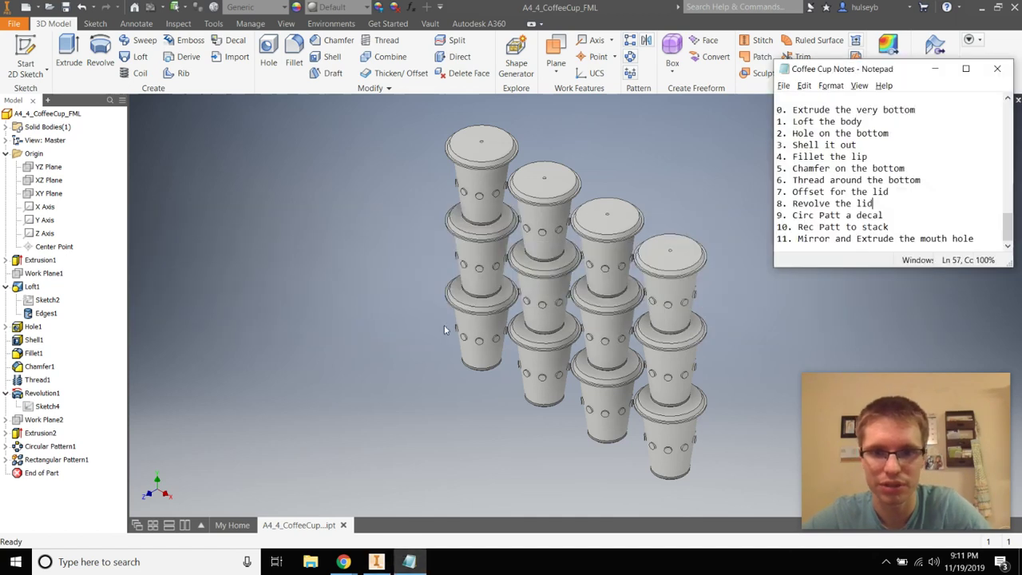
pyautogui.moveTo(810, 238)
pyautogui.mouseDown()
pyautogui.moveTo(985, 241)
pyautogui.moveTo(801, 239)
pyautogui.mouseUp()
pyautogui.click(985, 240)
pyautogui.click(810, 242)
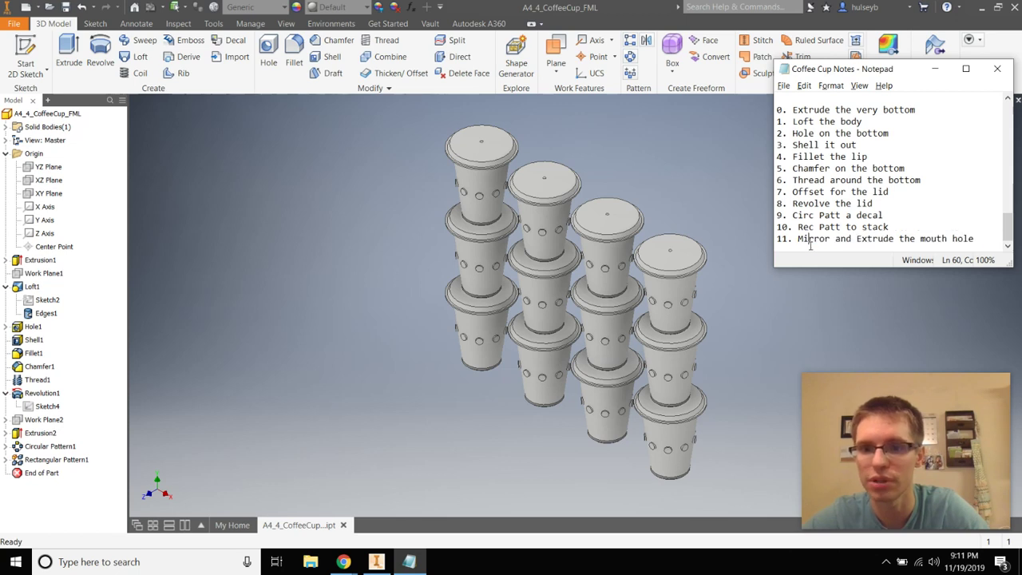
pyautogui.click(242, 169)
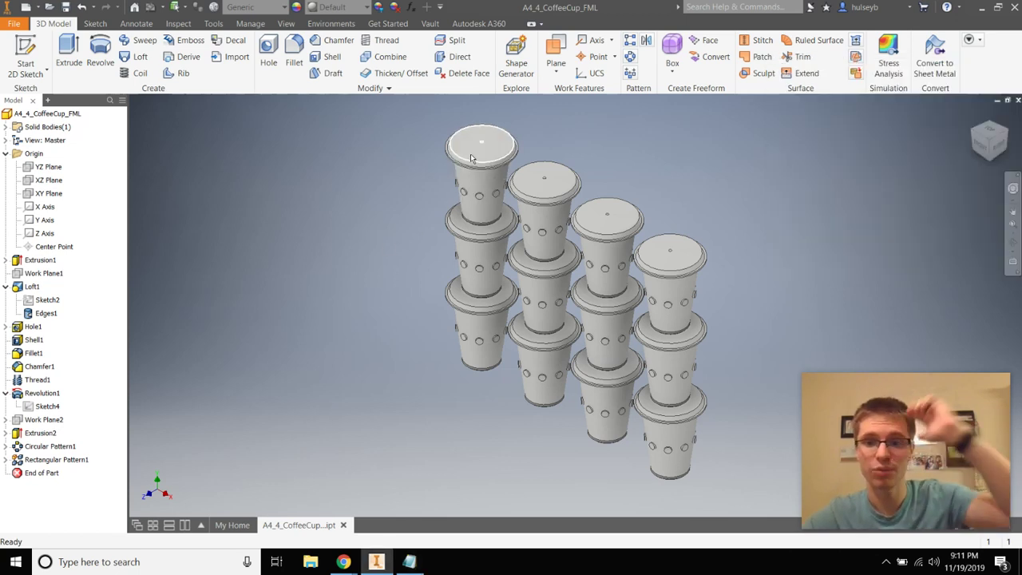
pyautogui.scroll(3, 479, 136)
pyautogui.scroll(-5, 726, 315)
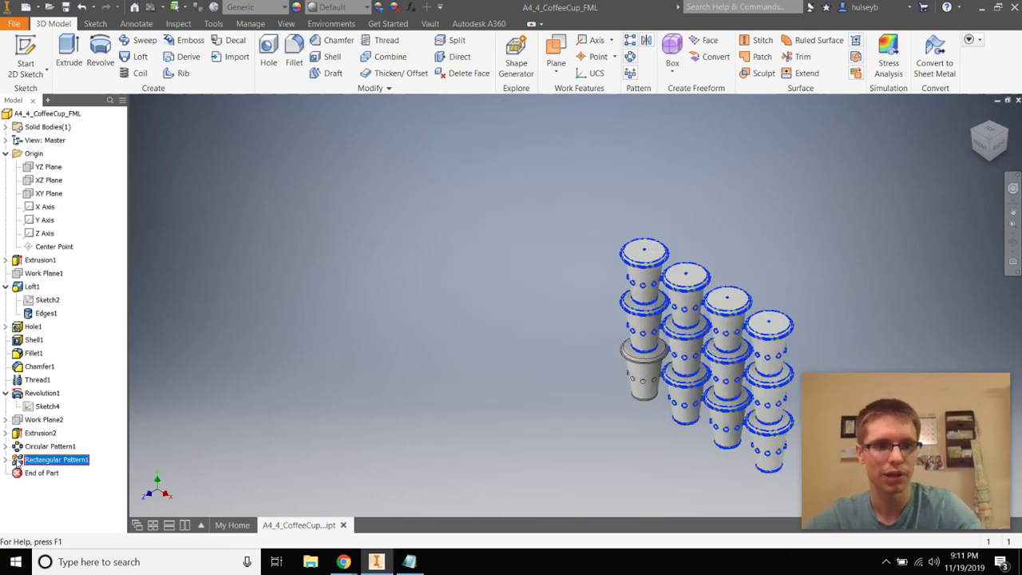
# - Suppress Rectangular Pattern1 so only a single cup is shown
pyautogui.rightClick(17, 460)
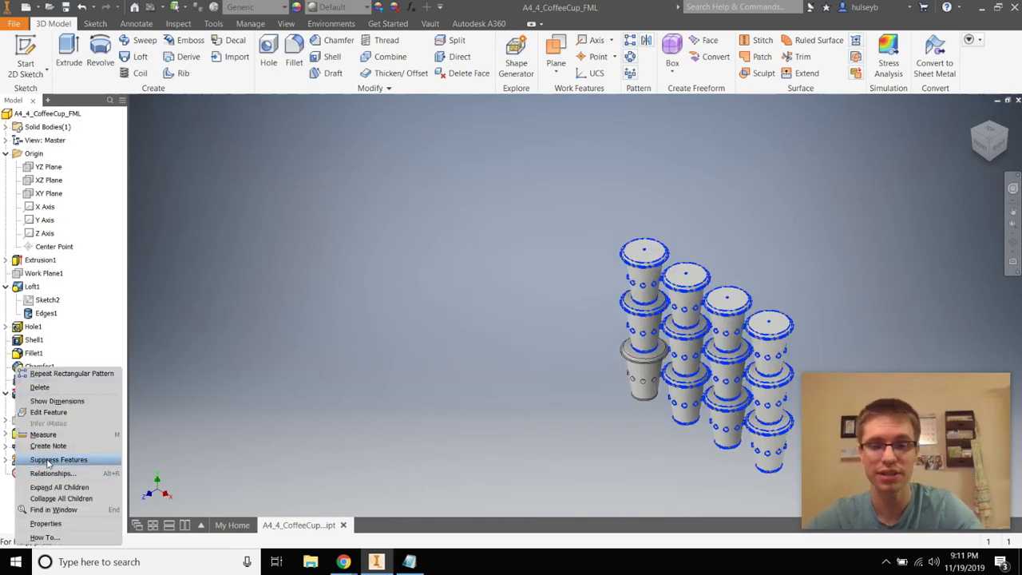
pyautogui.click(48, 460)
pyautogui.scroll(-1, 713, 408)
pyautogui.scroll(2, 714, 408)
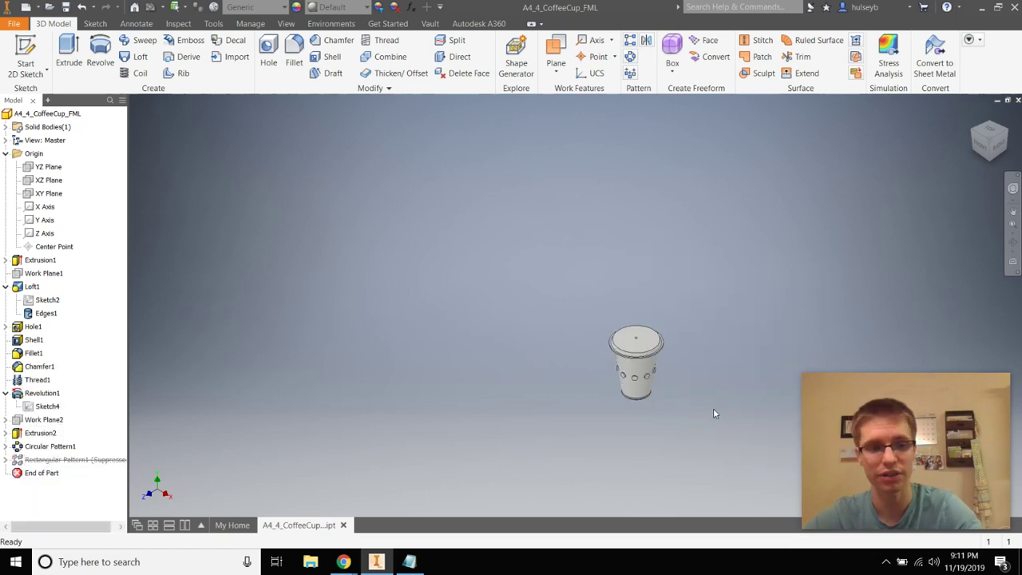
pyautogui.scroll(3, 715, 412)
pyautogui.scroll(-1, 634, 373)
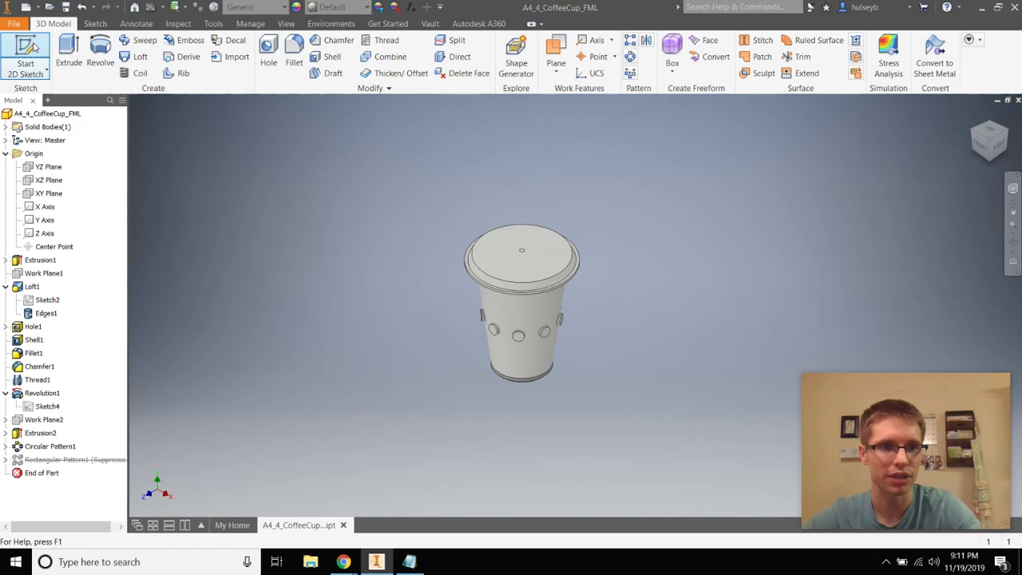
# - Edit Sketch4 and constrain the lid's sloped top line to horizontal, then finish the sketch
pyautogui.click(33, 48)
pyautogui.scroll(3, 523, 276)
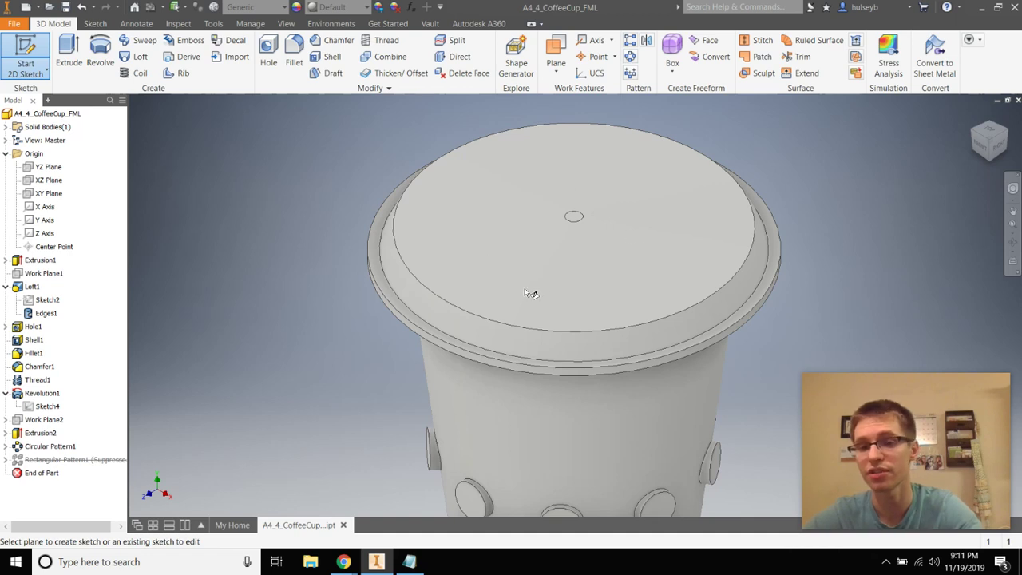
pyautogui.rightClick(302, 233)
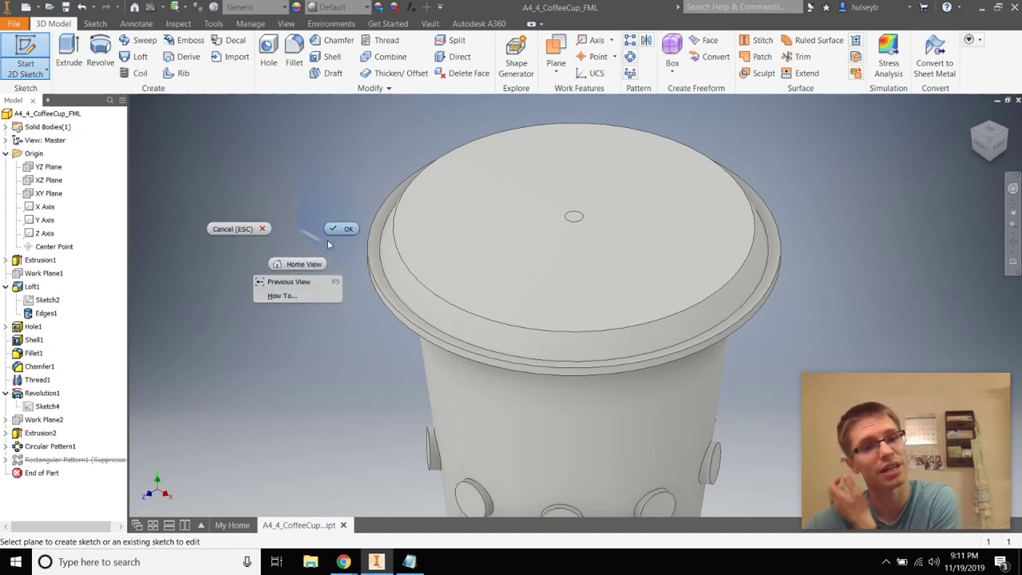
pyautogui.click(239, 230)
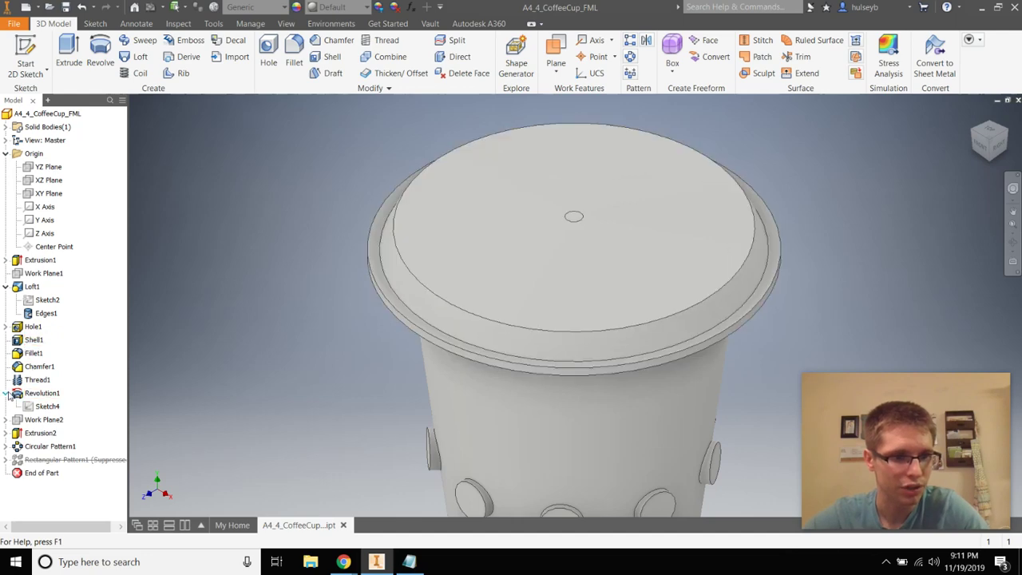
pyautogui.doubleClick(31, 407)
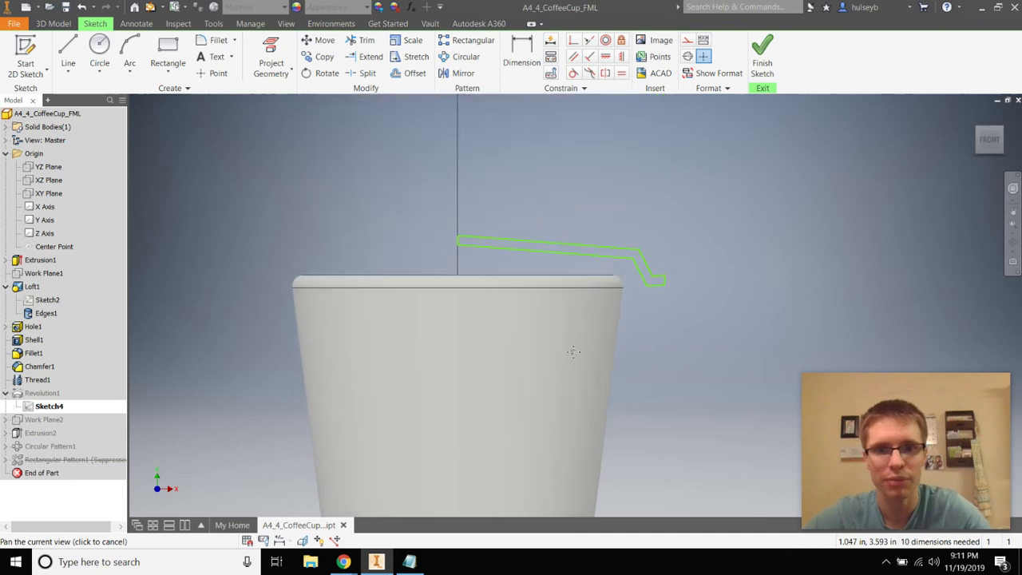
pyautogui.scroll(2, 559, 246)
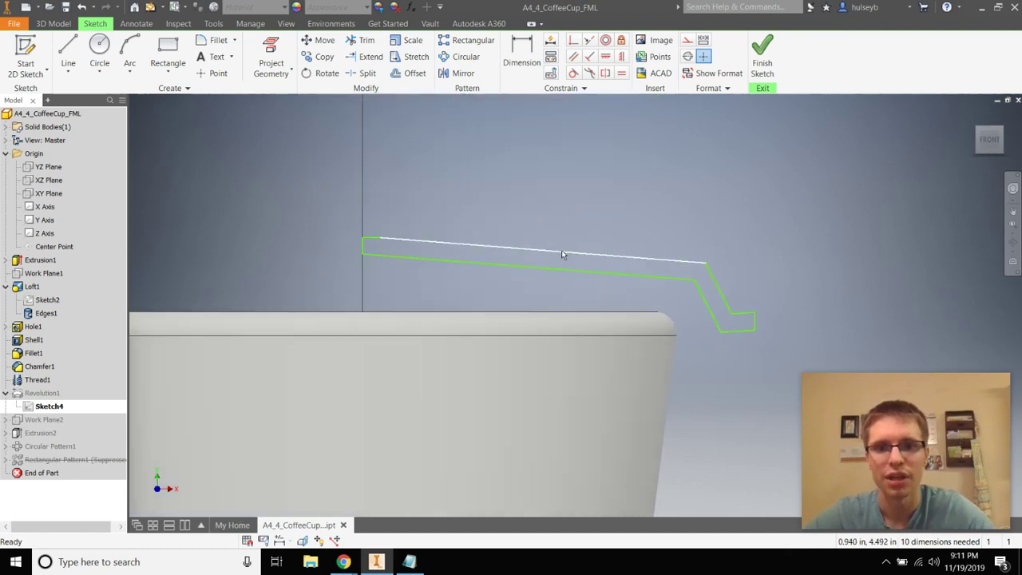
pyautogui.click(606, 56)
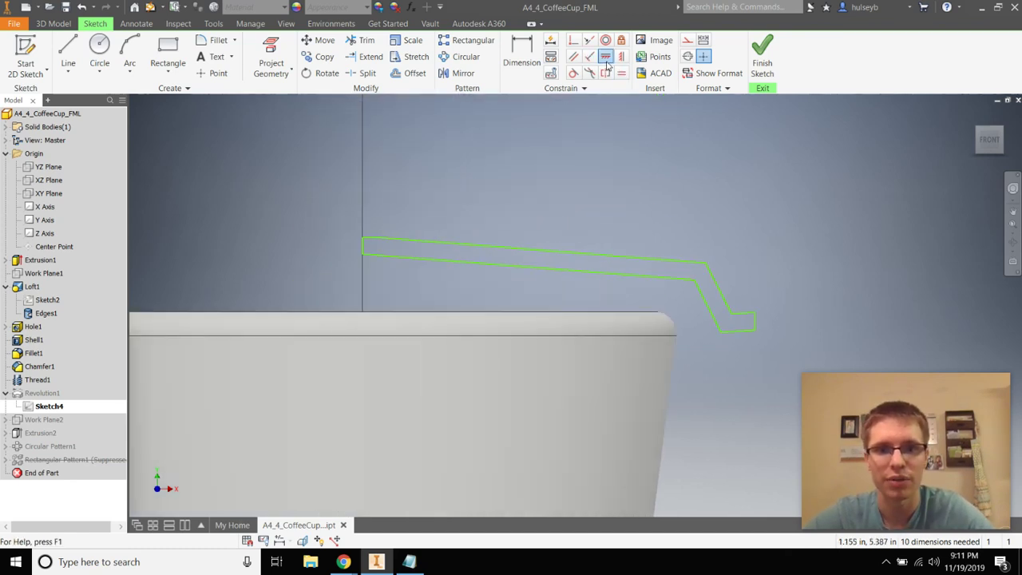
pyautogui.click(596, 253)
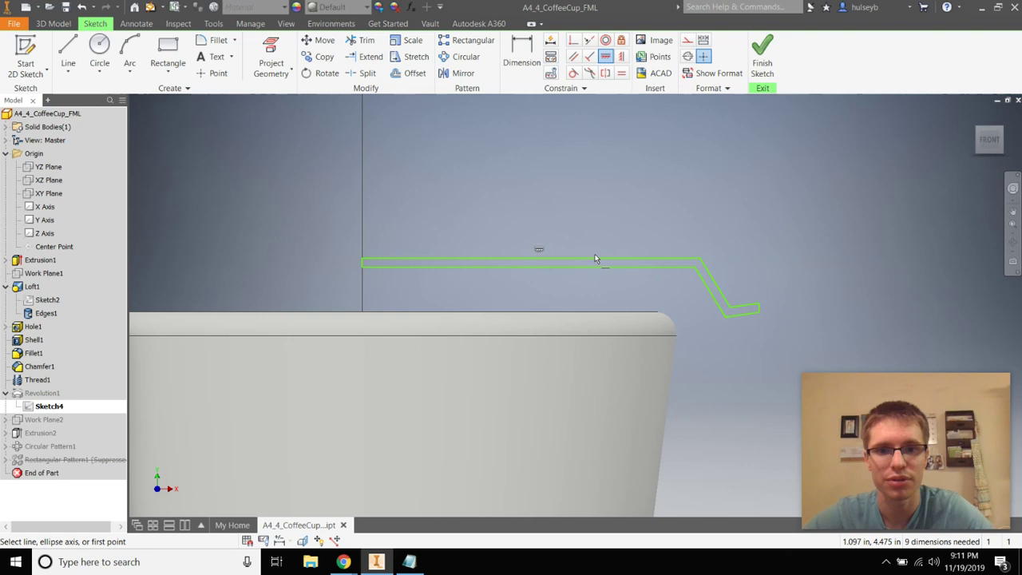
pyautogui.click(761, 62)
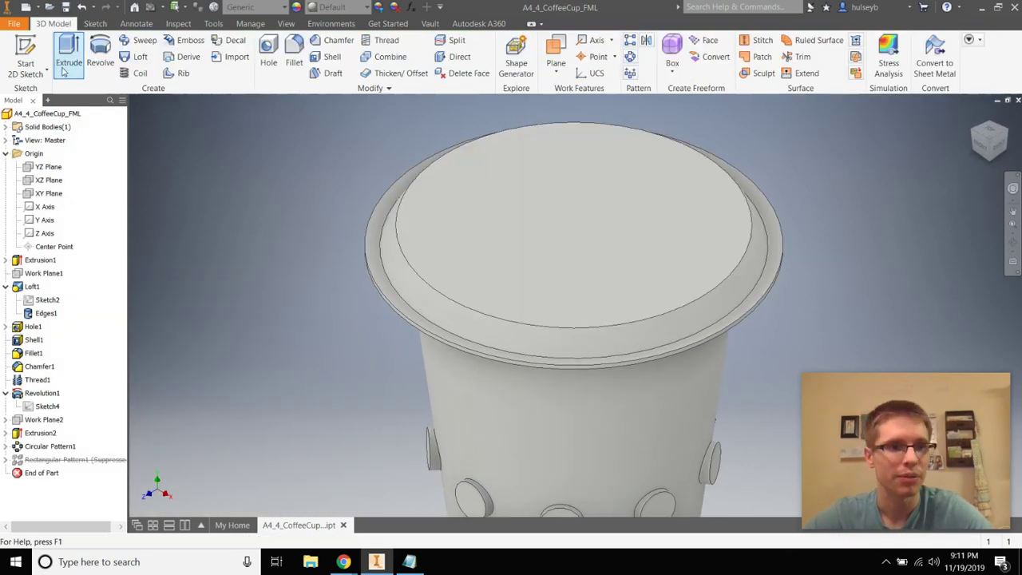
# - Start a sketch on the lid's top face and draw the slot's straight top edge from the centre line
pyautogui.click(30, 57)
pyautogui.click(559, 293)
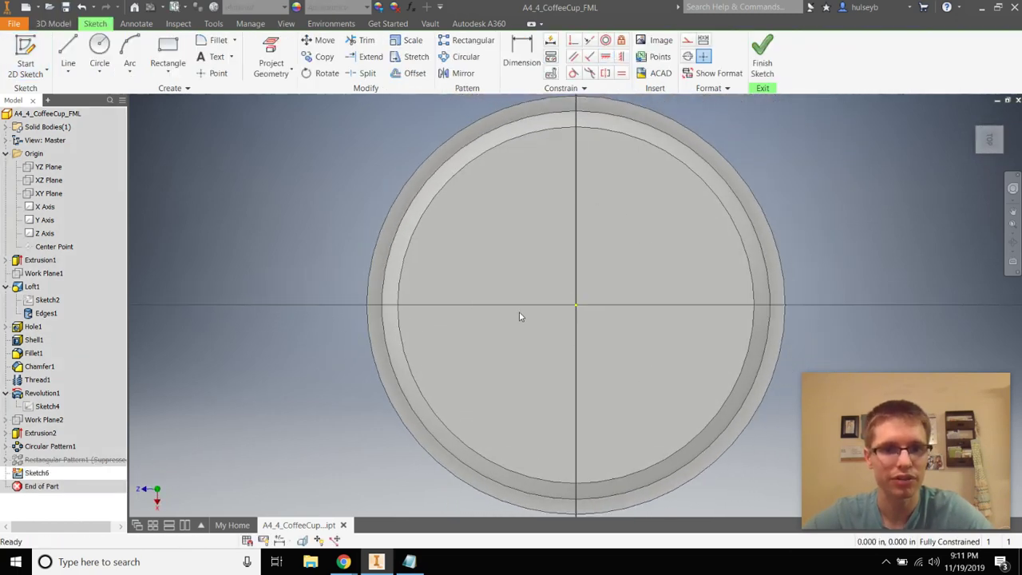
pyautogui.scroll(-5, 567, 412)
pyautogui.scroll(6, 567, 411)
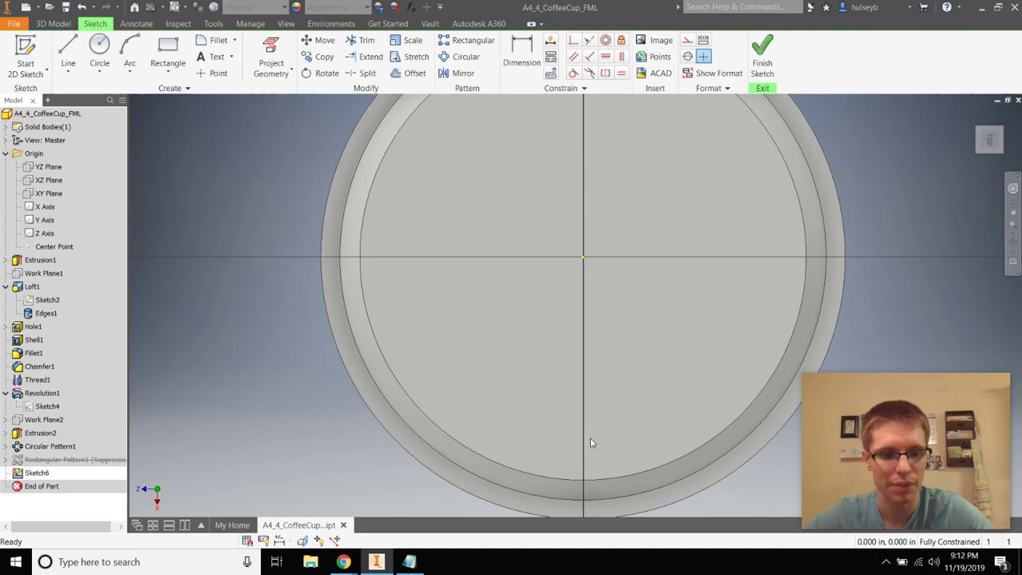
pyautogui.scroll(6, 491, 352)
pyautogui.click(68, 55)
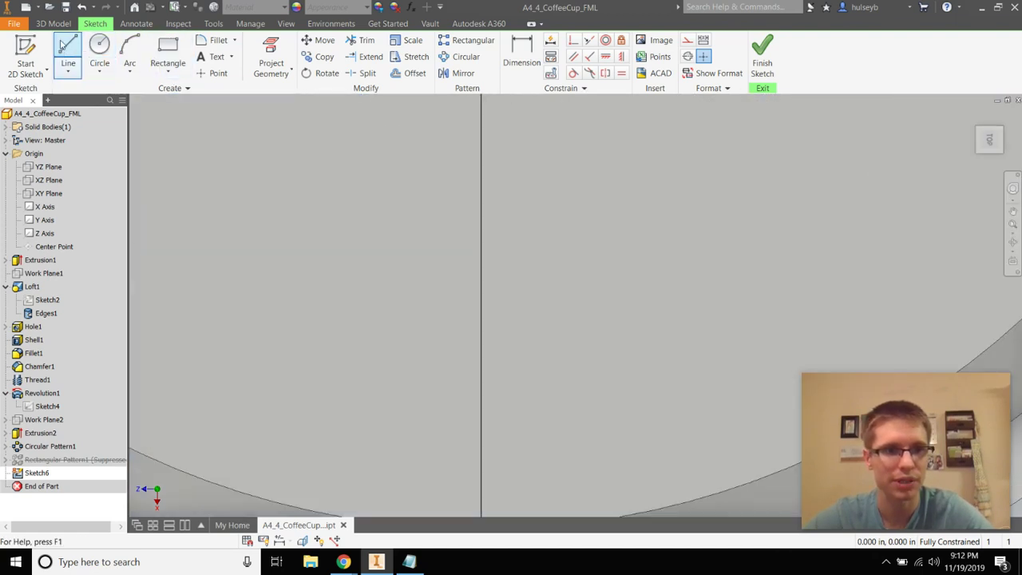
pyautogui.click(482, 370)
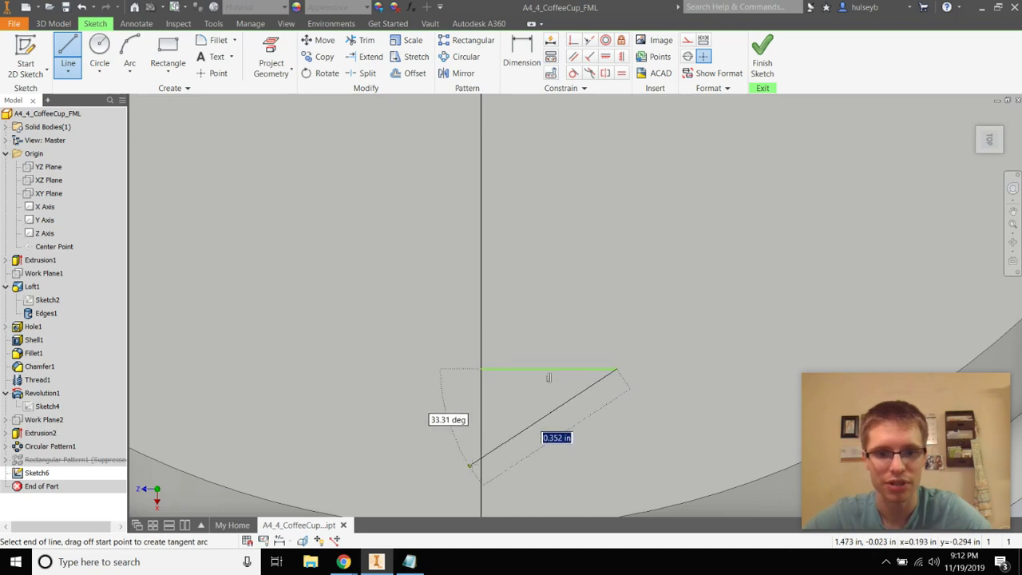
pyautogui.click(617, 370)
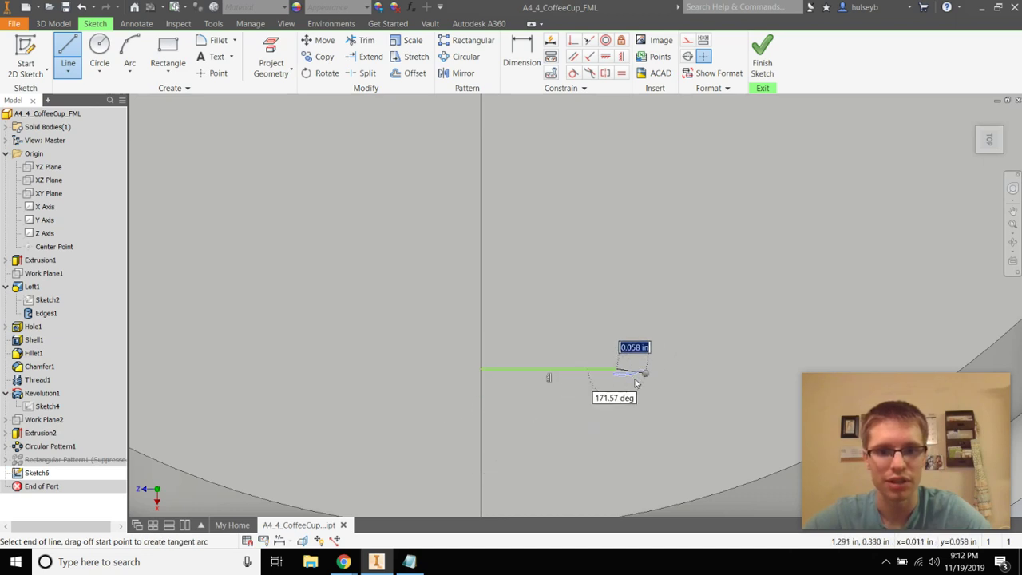
pyautogui.rightClick(635, 384)
pyautogui.click(611, 376)
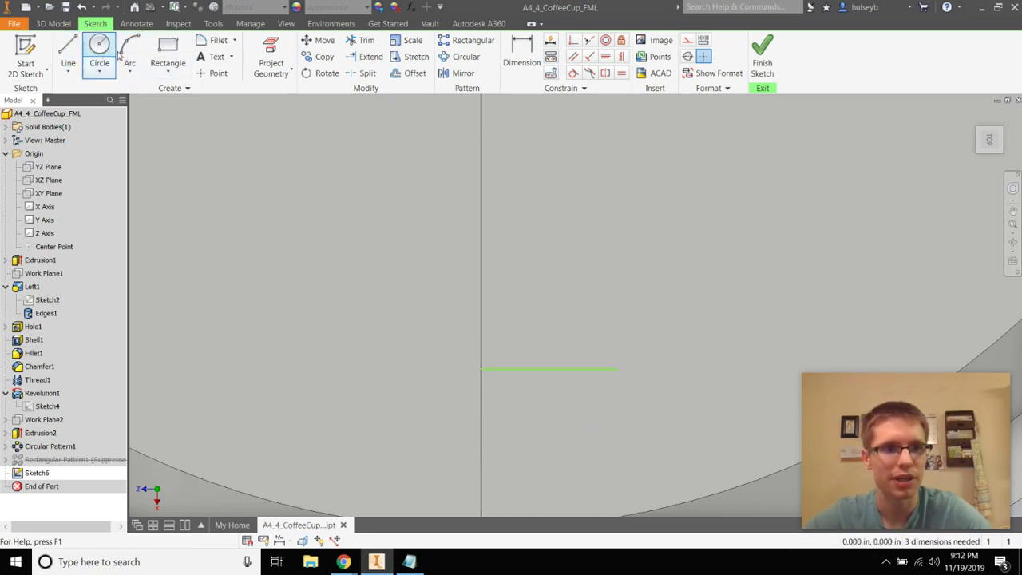
# - Add the 3-point arc end and a bottom edge running back to the vertical centre line
pyautogui.click(127, 52)
pyautogui.click(616, 370)
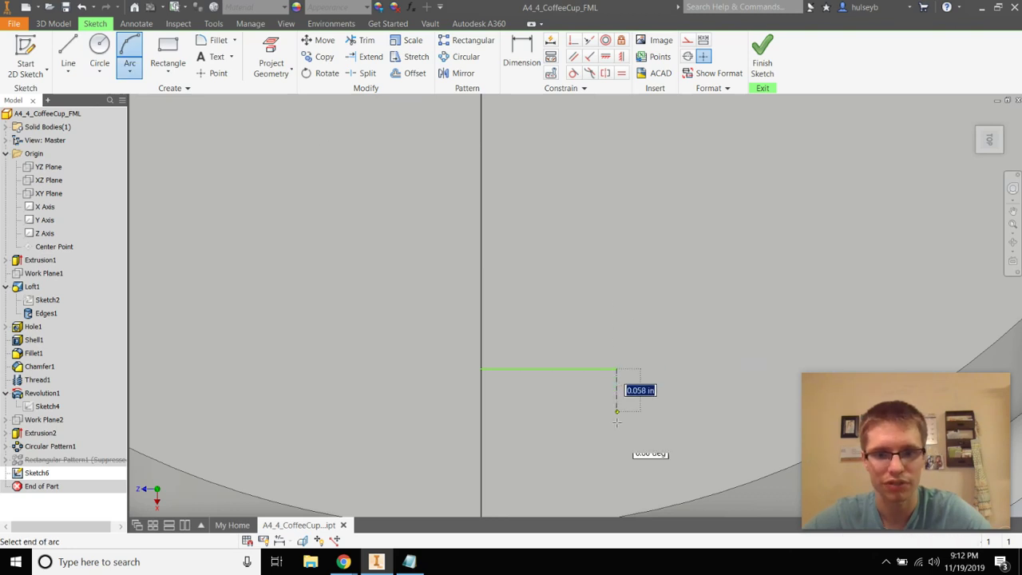
pyautogui.click(618, 425)
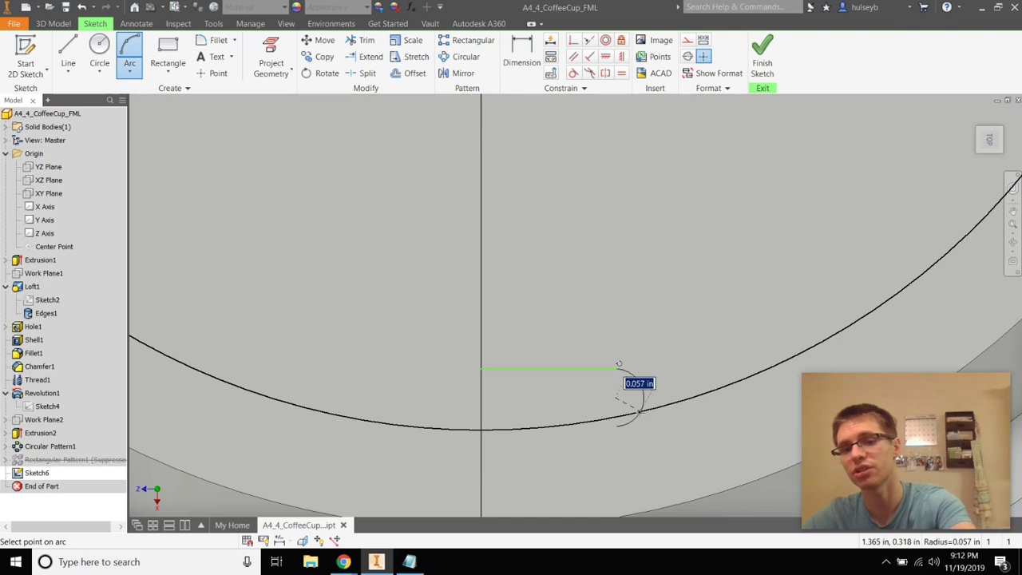
pyautogui.click(620, 368)
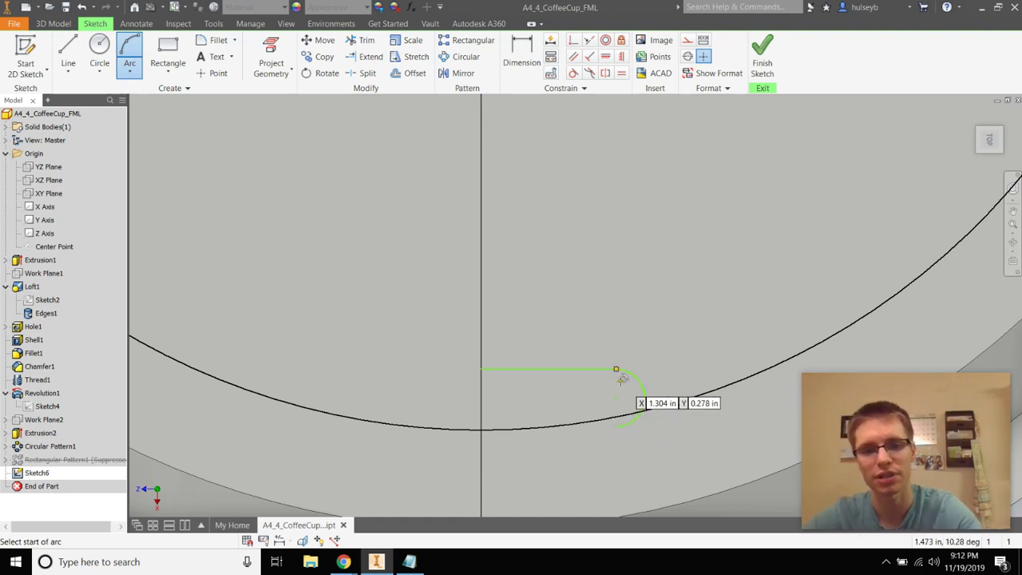
pyautogui.click(68, 54)
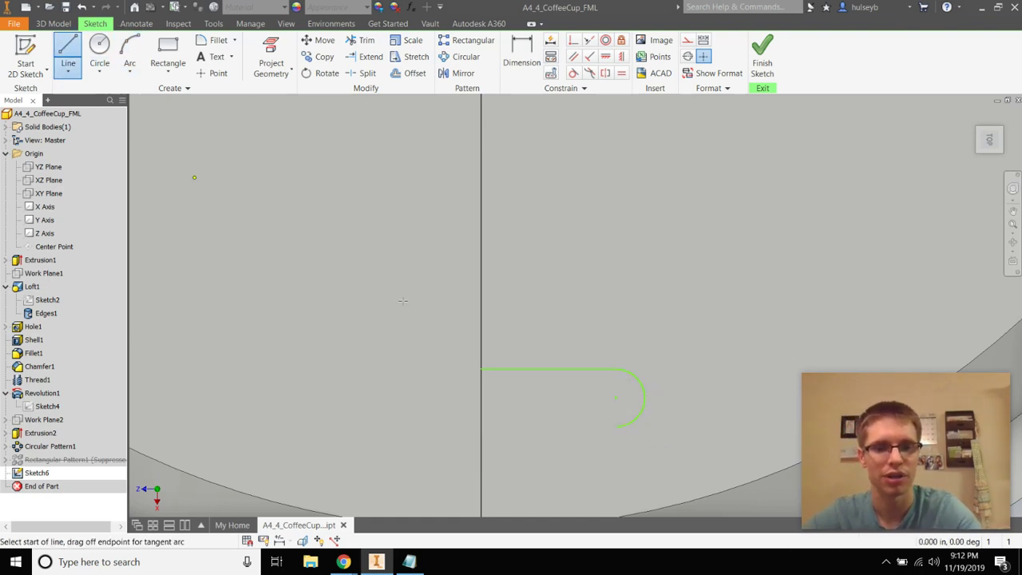
pyautogui.click(616, 424)
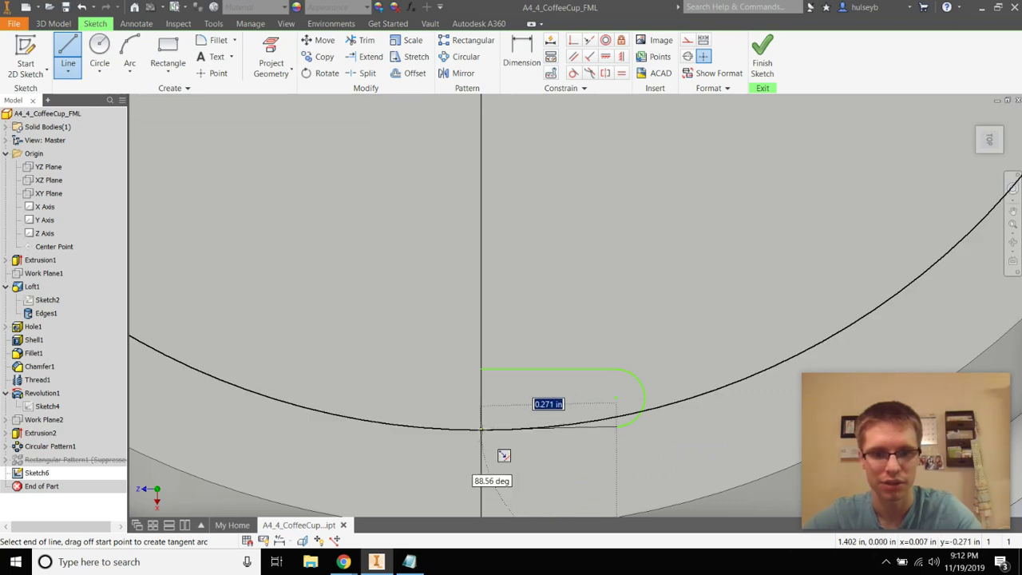
pyautogui.doubleClick(481, 430)
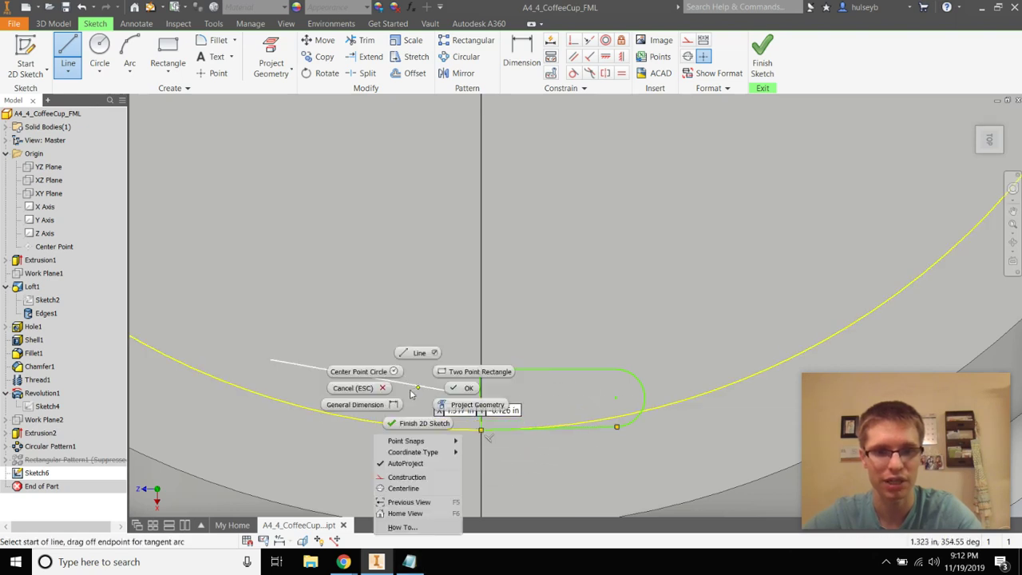
pyautogui.rightClick(418, 388)
pyautogui.click(455, 389)
pyautogui.moveTo(480, 371); pyautogui.dragTo(483, 373)
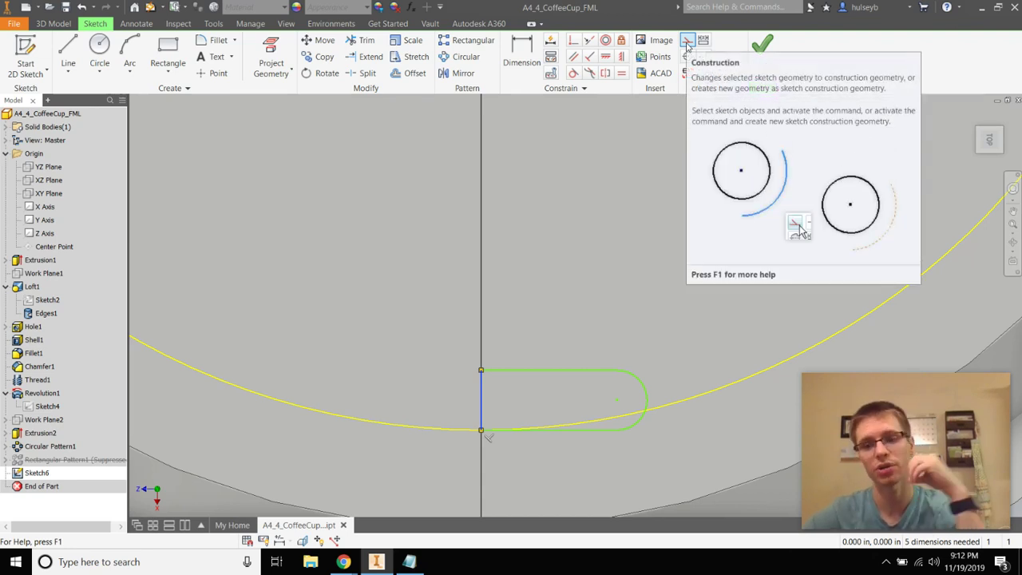
# - Make the vertical segment construction geometry and mirror the top line and arc across it
pyautogui.click(687, 41)
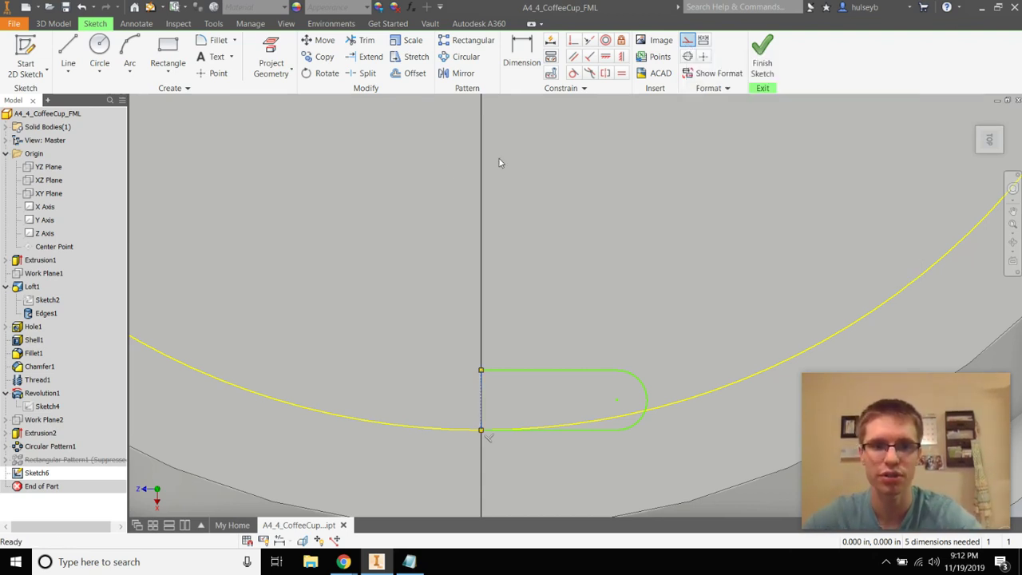
pyautogui.click(459, 73)
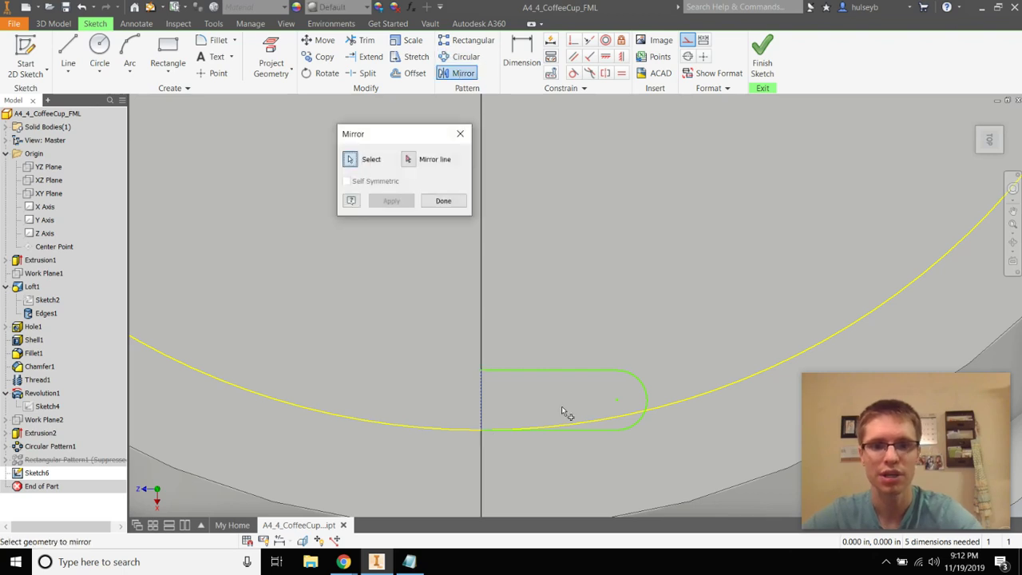
pyautogui.click(547, 371)
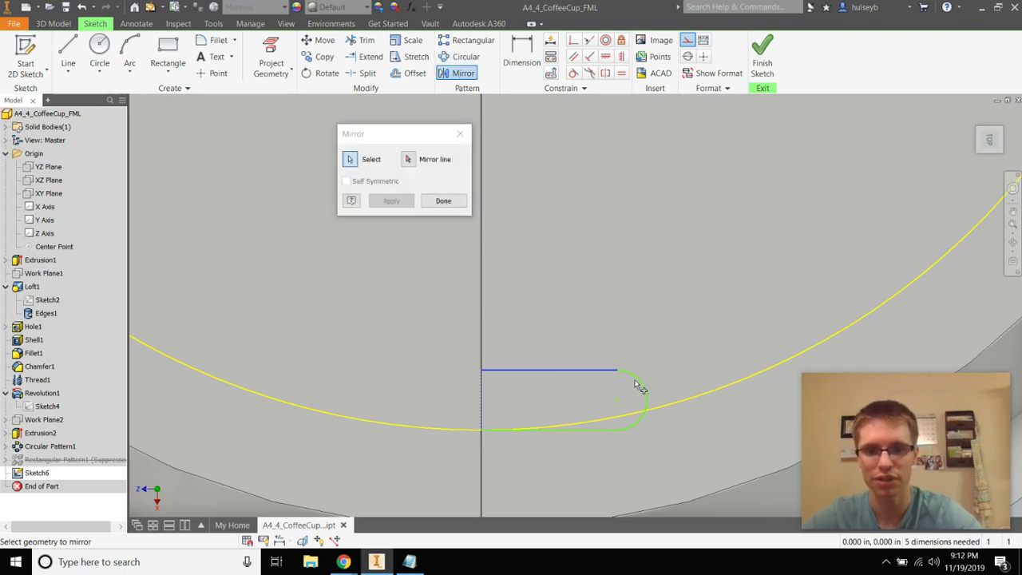
pyautogui.click(643, 388)
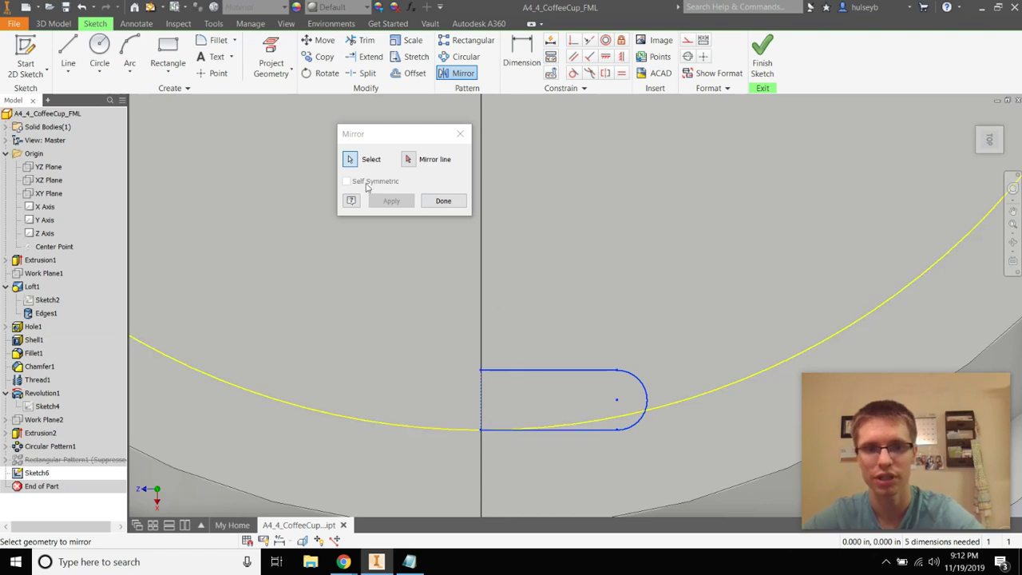
pyautogui.click(409, 159)
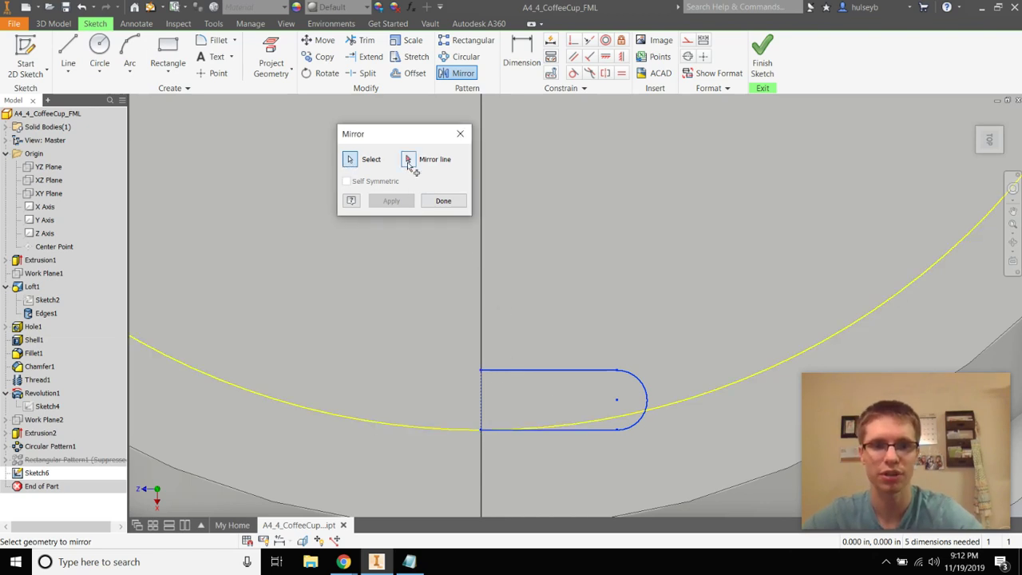
pyautogui.click(482, 410)
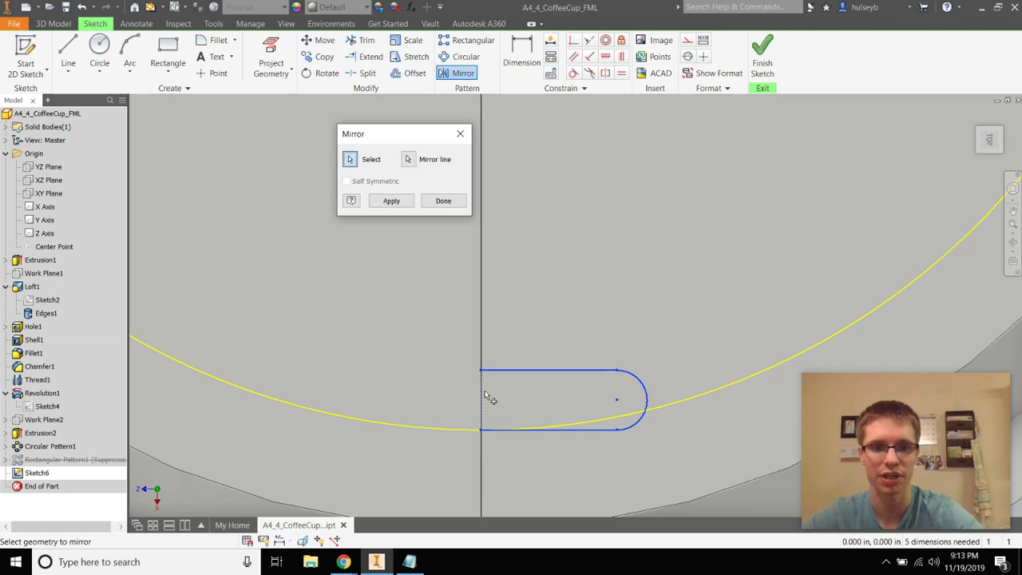
pyautogui.click(403, 204)
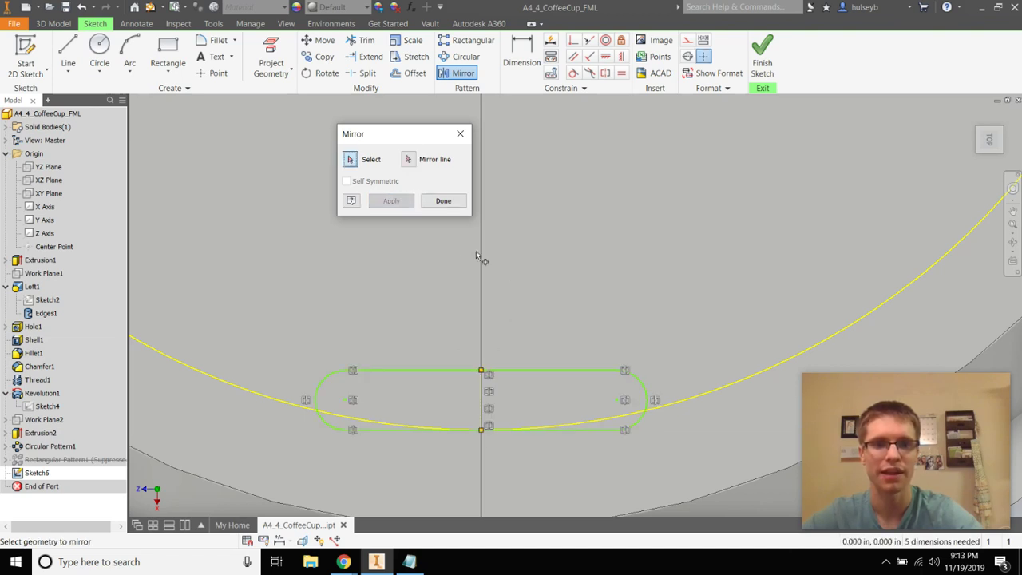
pyautogui.click(444, 201)
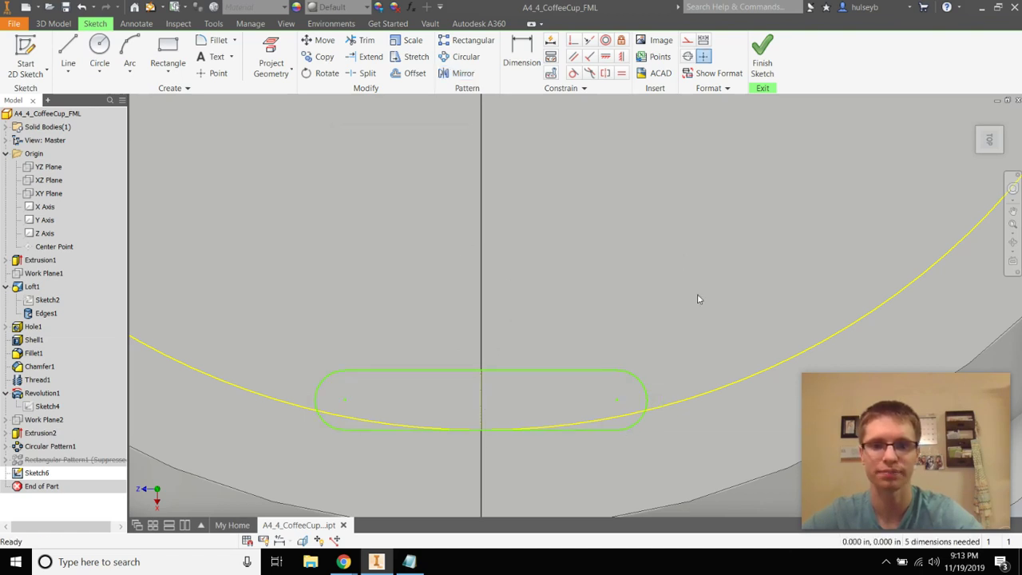
# - Extrude the slot profile downward as a To Next cut through the lid
pyautogui.click(758, 71)
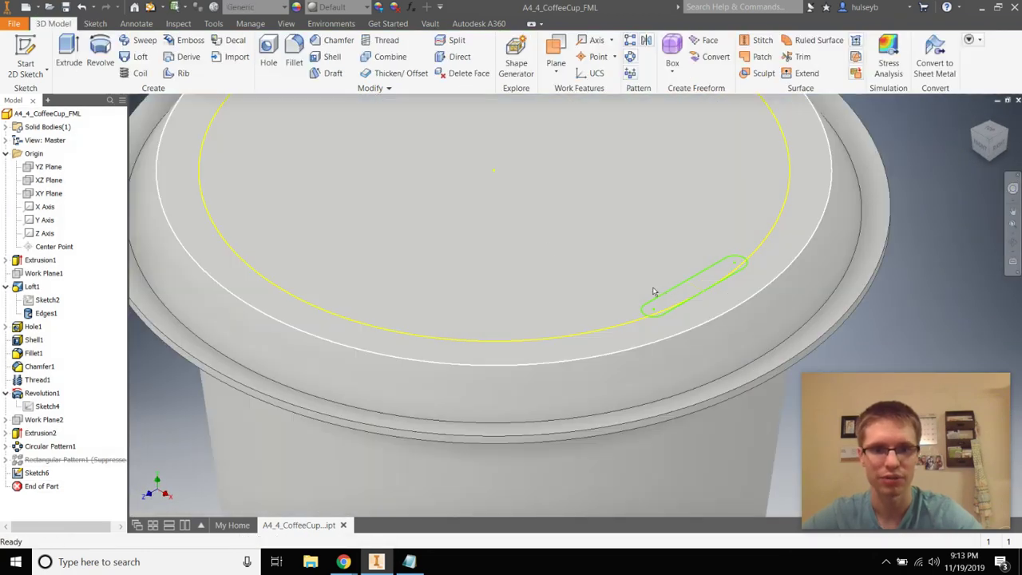
pyautogui.click(68, 56)
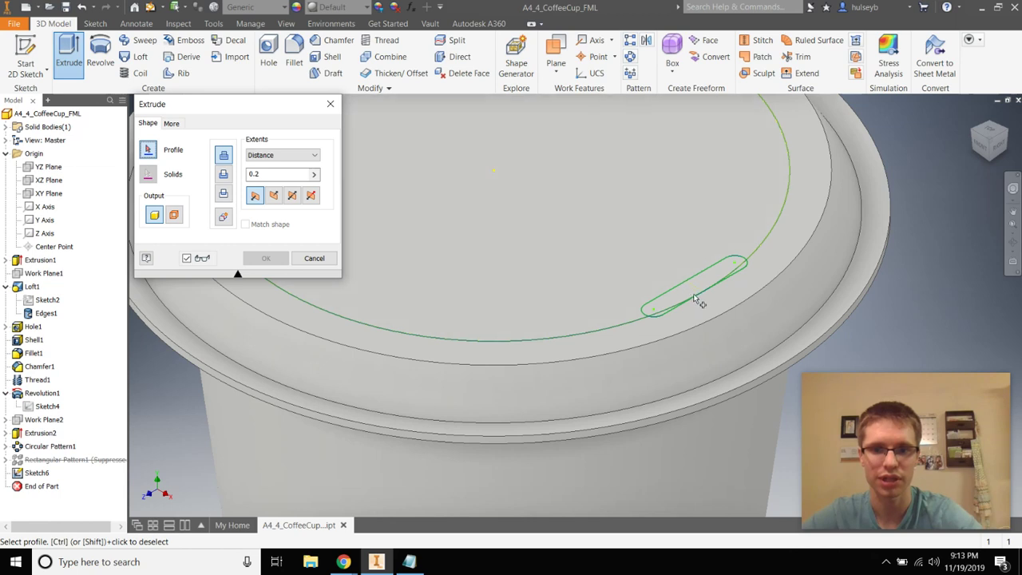
pyautogui.click(696, 301)
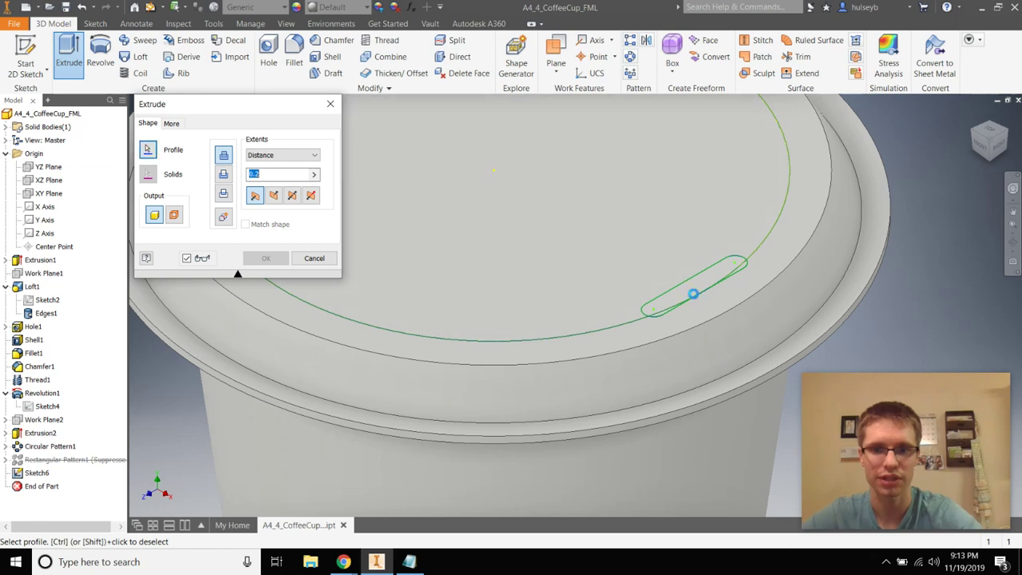
pyautogui.click(274, 195)
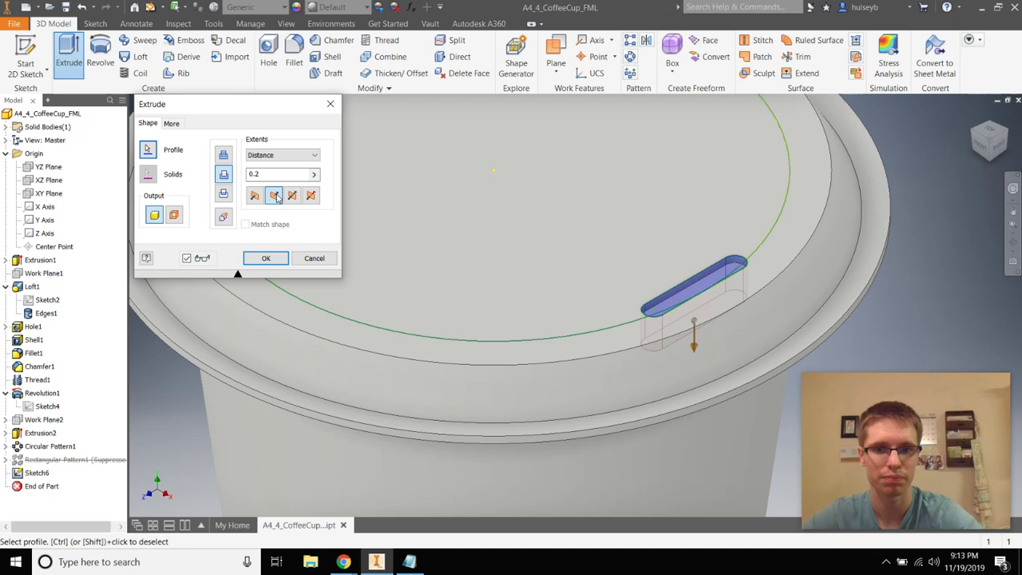
pyautogui.click(311, 157)
pyautogui.click(271, 180)
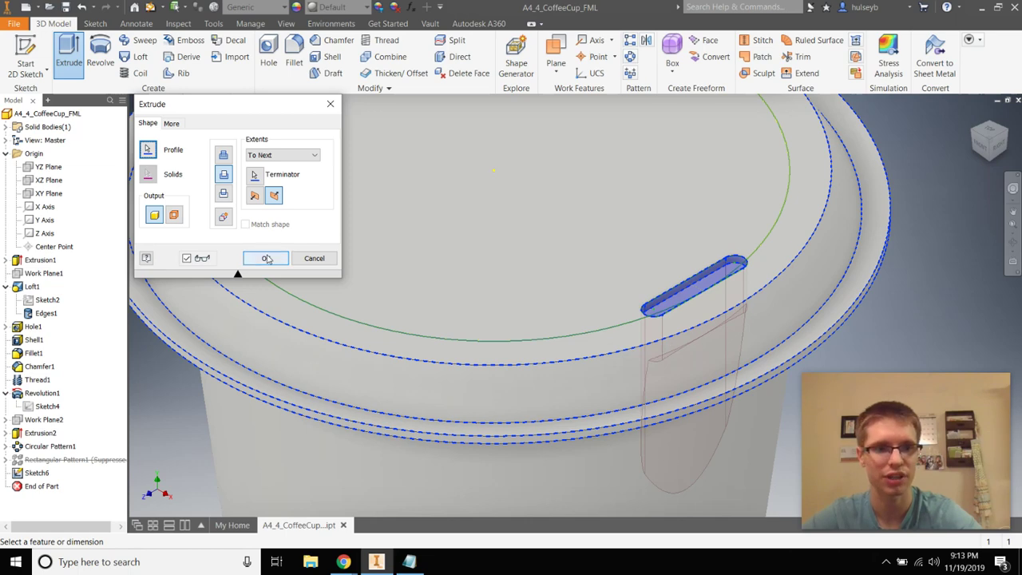
pyautogui.click(267, 259)
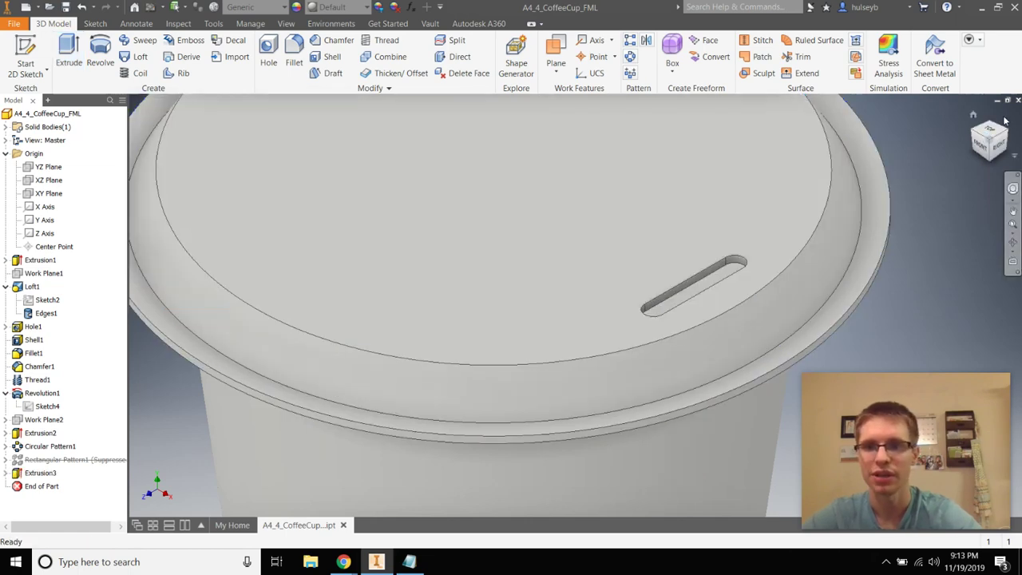
pyautogui.click(973, 117)
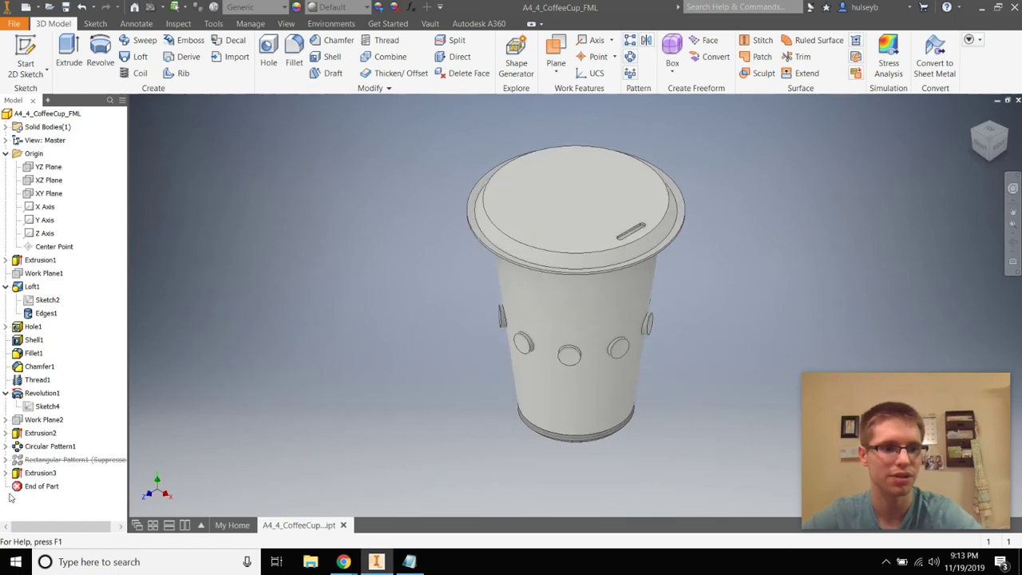
# - Unsuppress Rectangular Pattern1 to bring back the full grid of cups
pyautogui.scroll(-3, 663, 226)
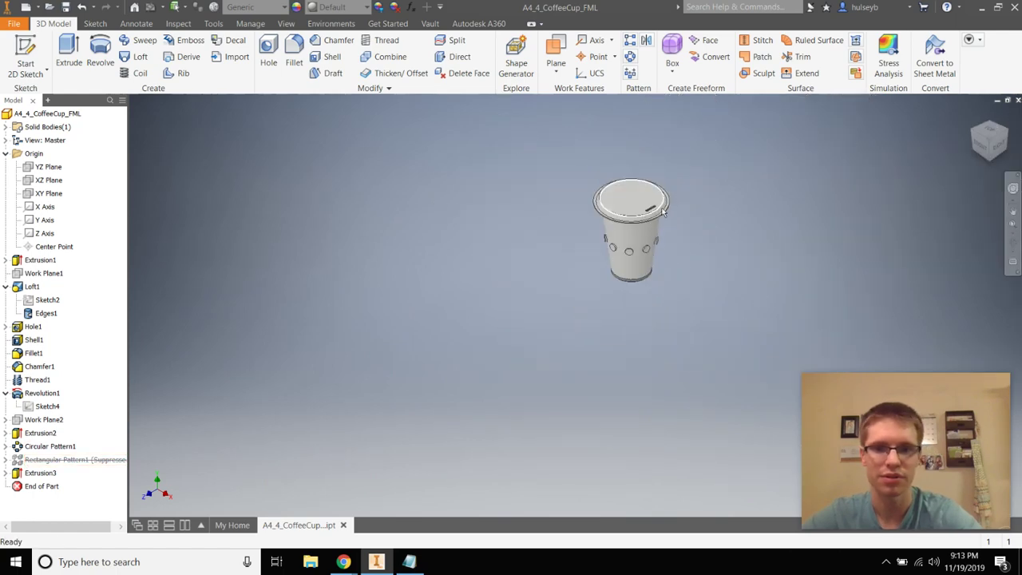
pyautogui.scroll(2, 664, 226)
pyautogui.rightClick(48, 460)
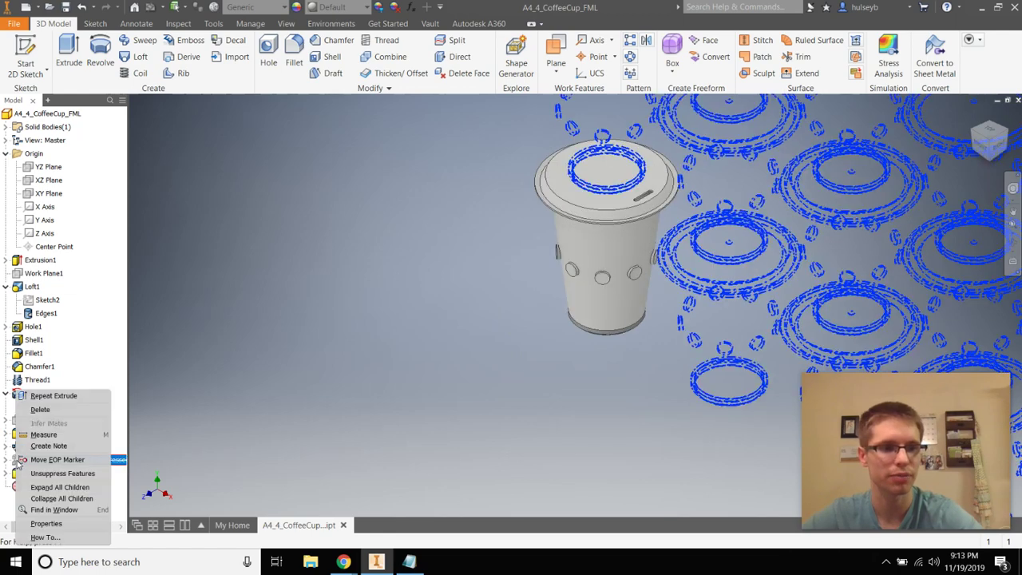
pyautogui.click(62, 473)
# - Move Extrusion3 above Rectangular Pattern1 in the browser so every lid gets the slot
pyautogui.scroll(-3, 711, 250)
pyautogui.scroll(4, 712, 231)
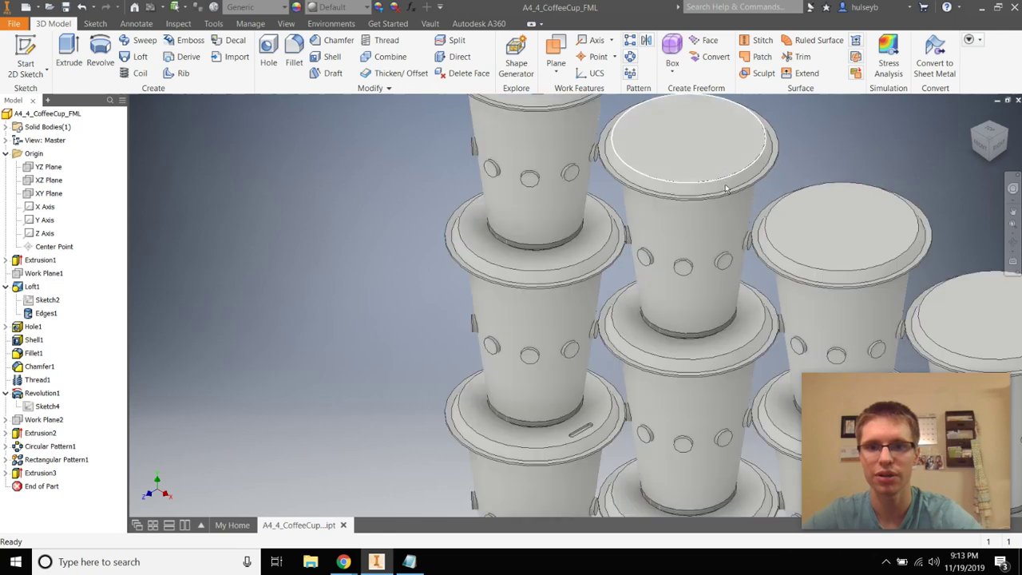
pyautogui.scroll(-1, 715, 209)
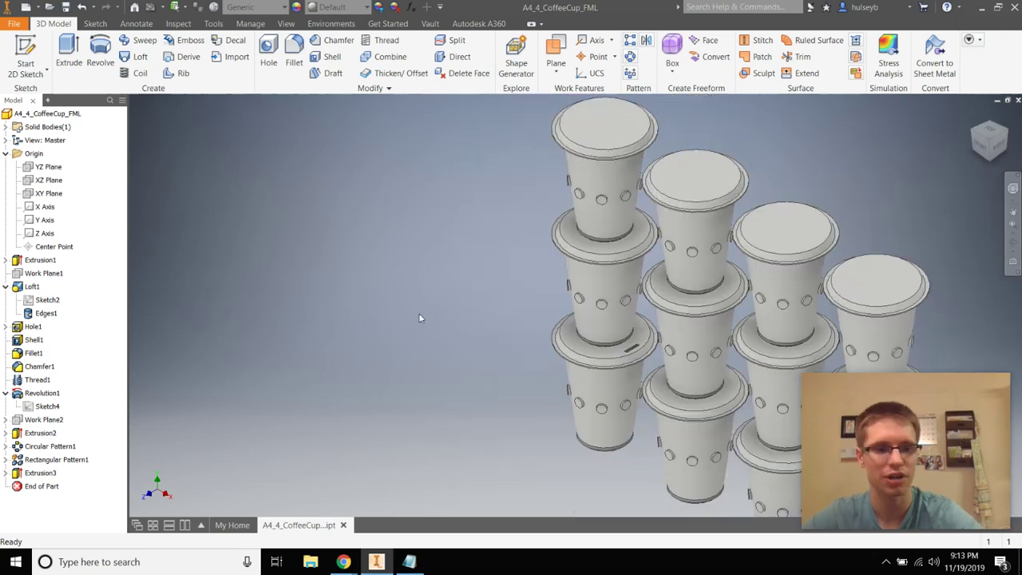
pyautogui.click(976, 115)
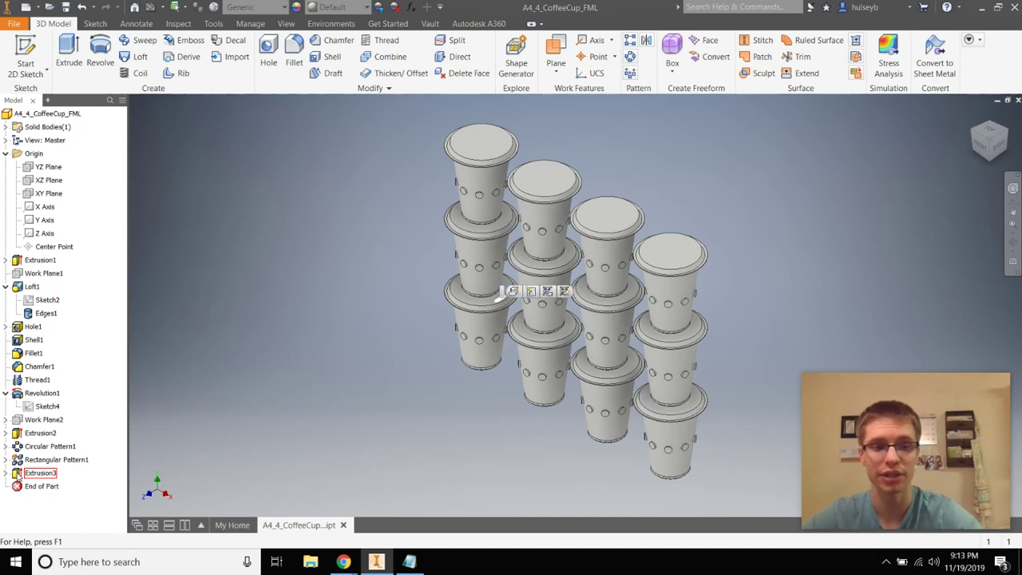
pyautogui.moveTo(11, 475); pyautogui.dragTo(19, 461)
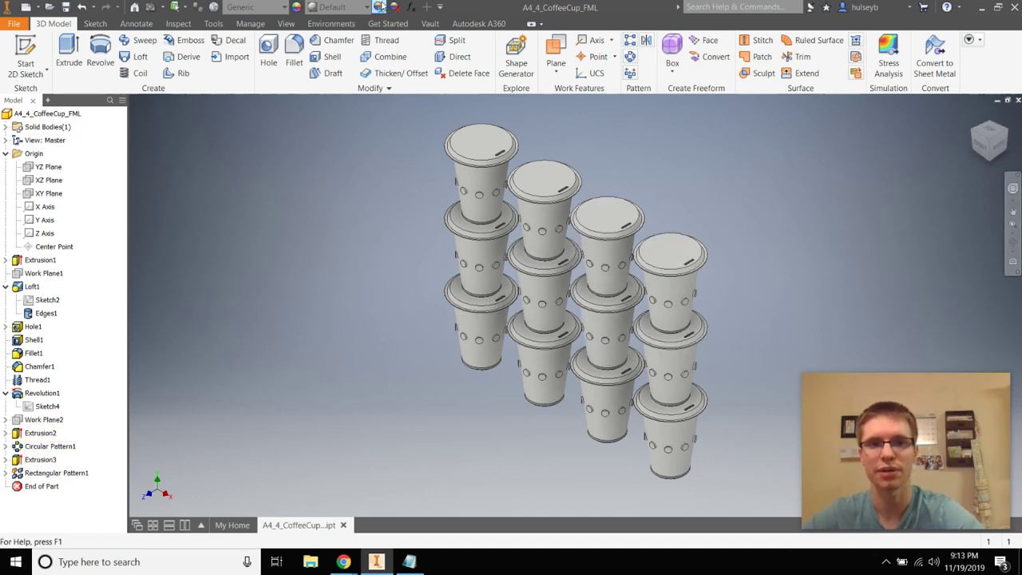
# - Apply the Fine - Cream appearance to all the cups
pyautogui.click(369, 8)
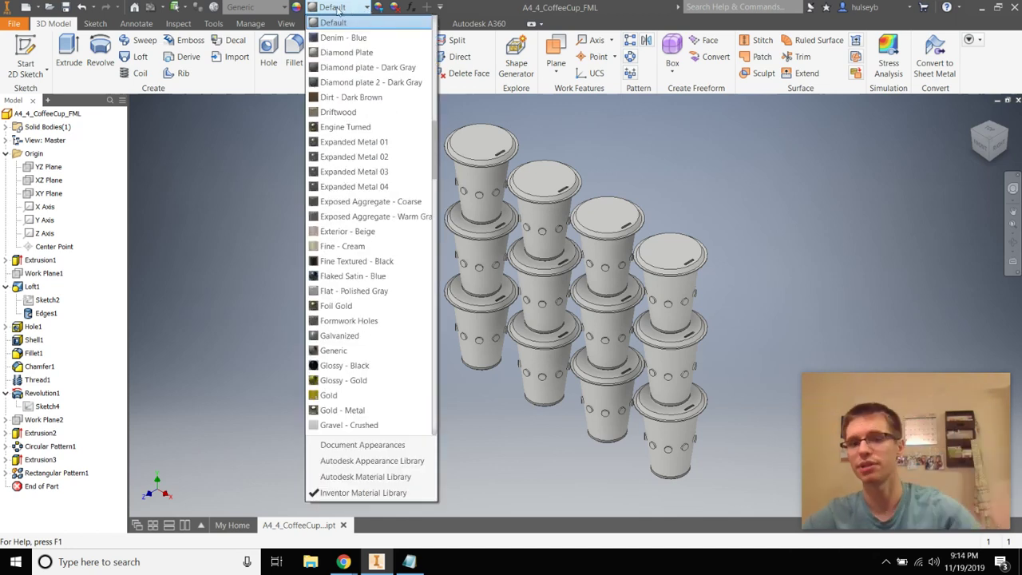
pyautogui.click(344, 38)
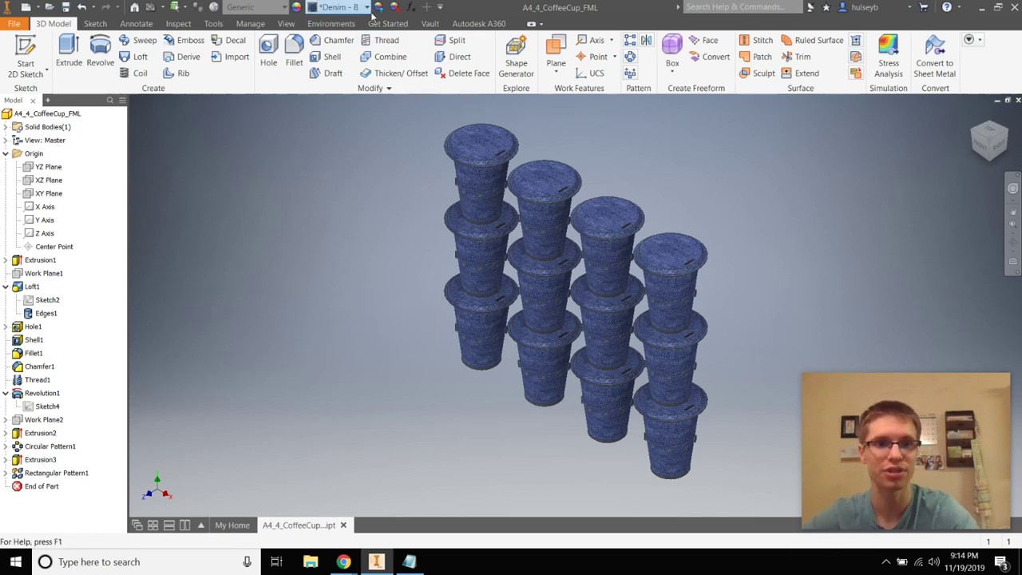
pyautogui.click(368, 8)
pyautogui.scroll(-2, 351, 232)
pyautogui.scroll(5, 352, 234)
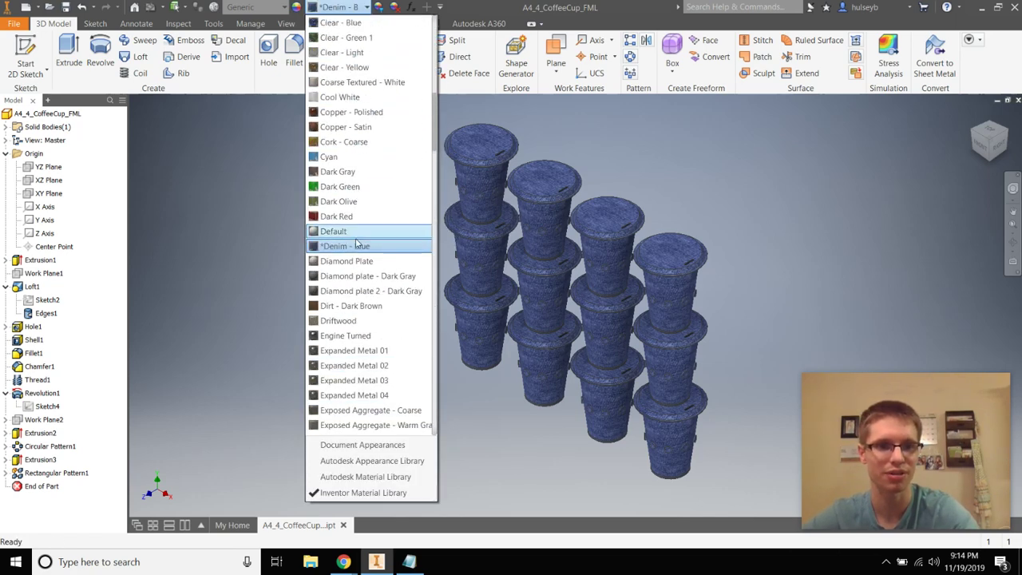
pyautogui.scroll(-2, 354, 279)
pyautogui.click(355, 321)
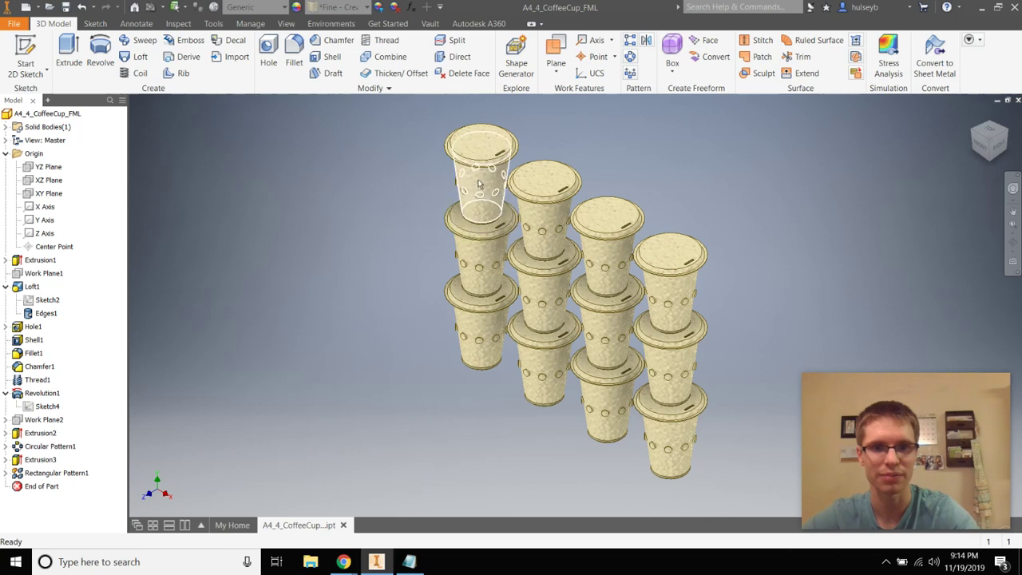
pyautogui.scroll(5, 559, 183)
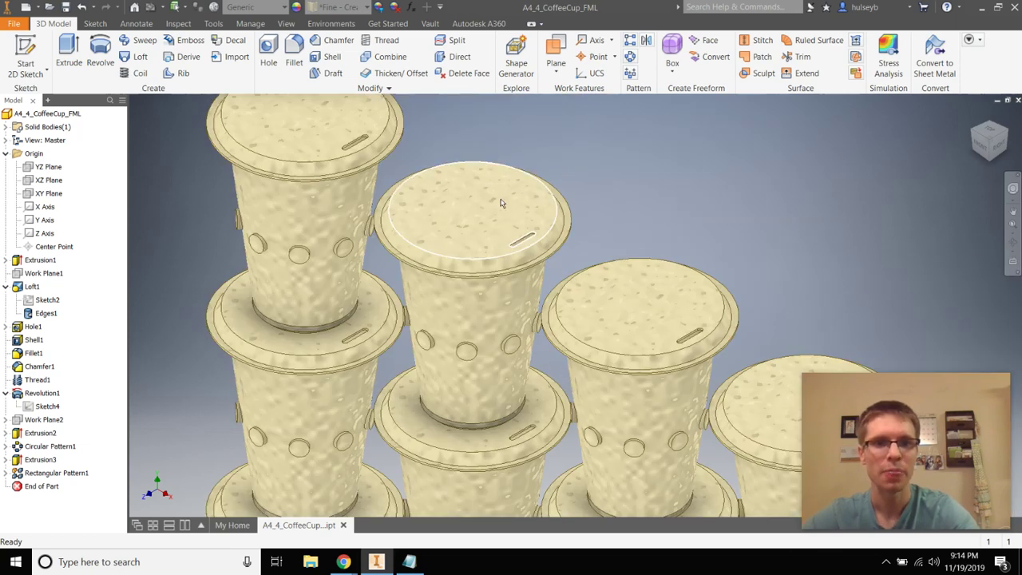
# - Give the top-left cup's lid top face the Fine Textured - Black appearance
pyautogui.click(317, 140)
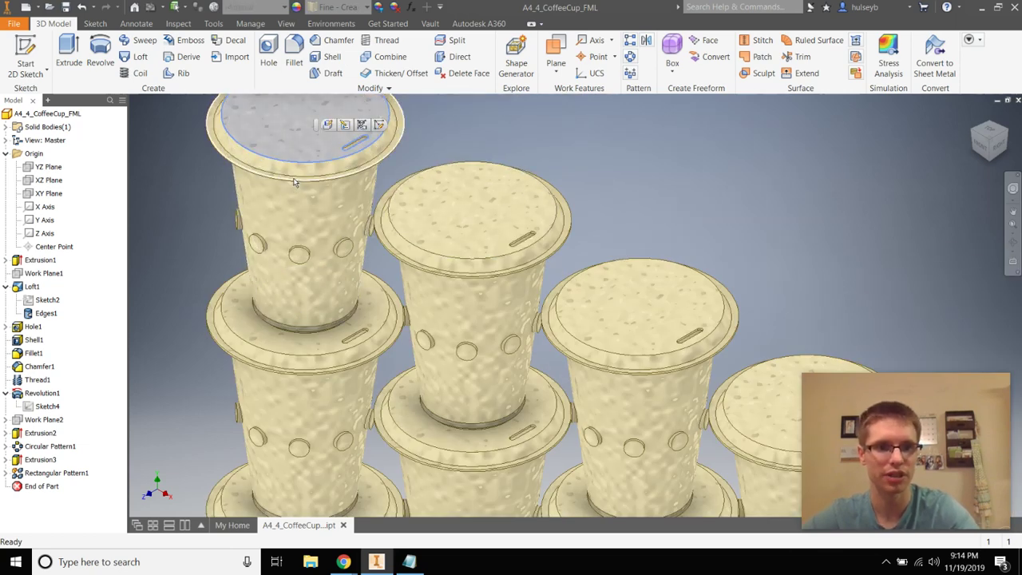
pyautogui.scroll(4, 303, 172)
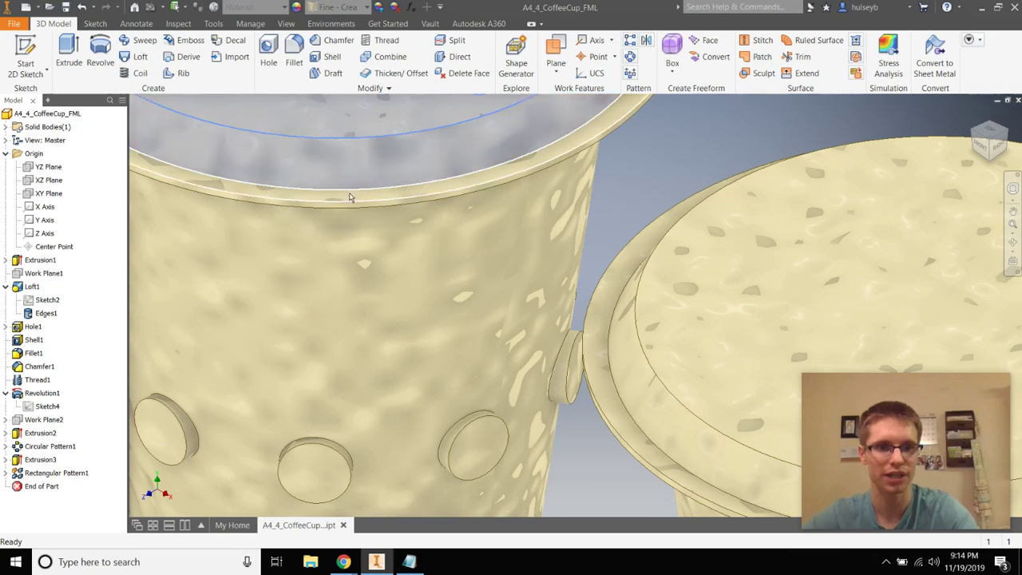
pyautogui.scroll(-5, 348, 202)
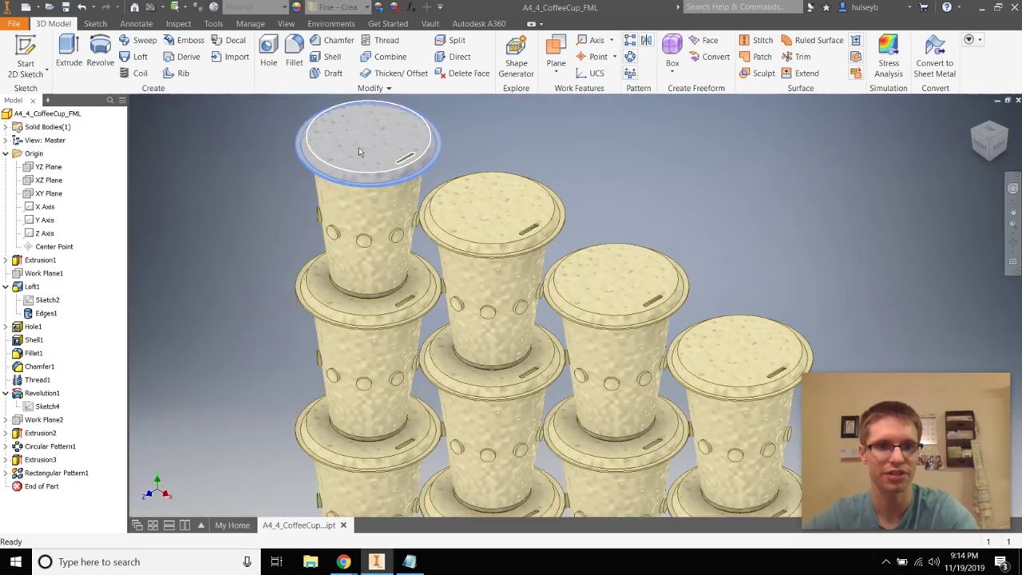
pyautogui.click(357, 7)
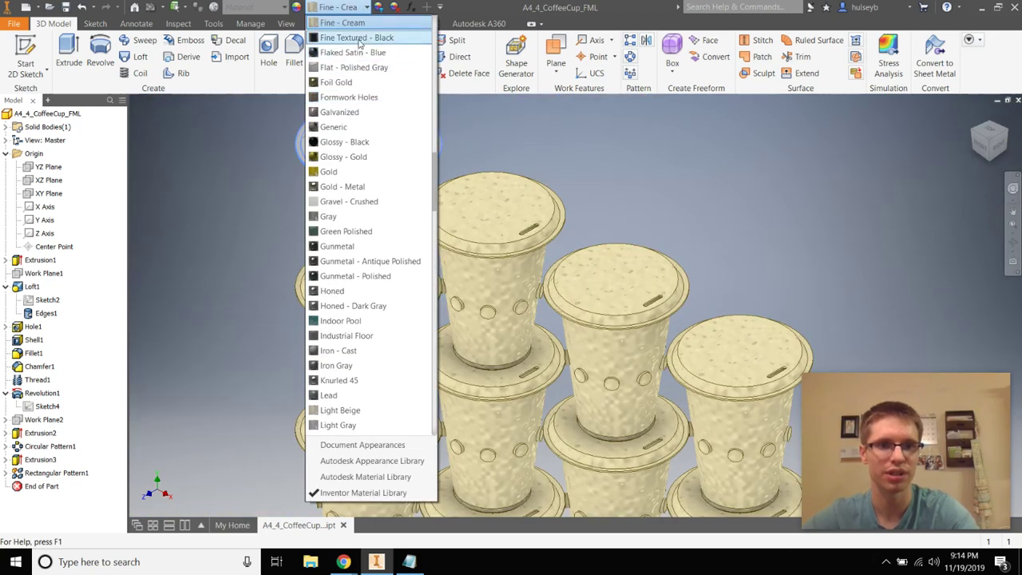
pyautogui.click(343, 35)
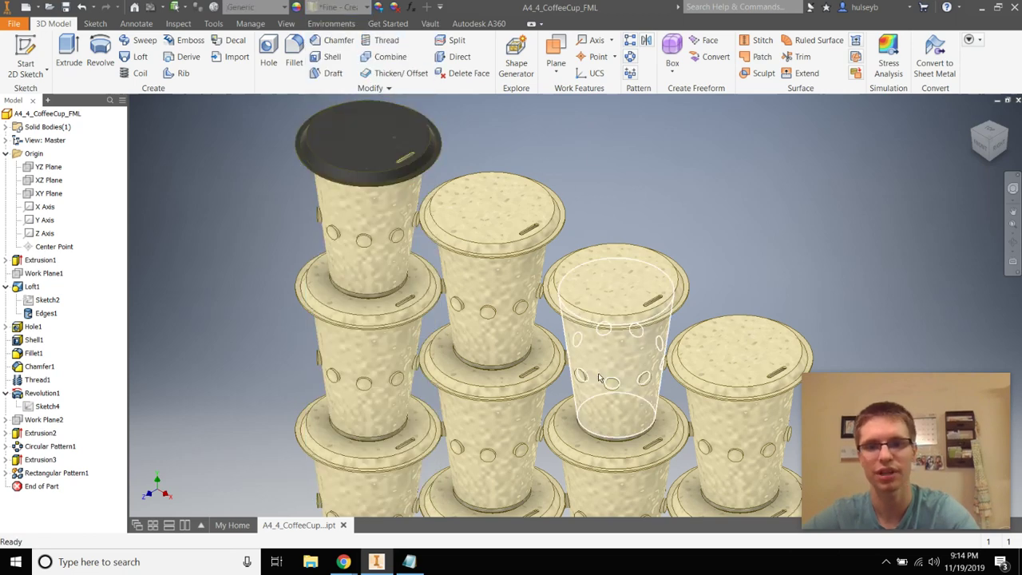
pyautogui.scroll(-5, 599, 415)
pyautogui.scroll(4, 597, 423)
pyautogui.scroll(3, 597, 424)
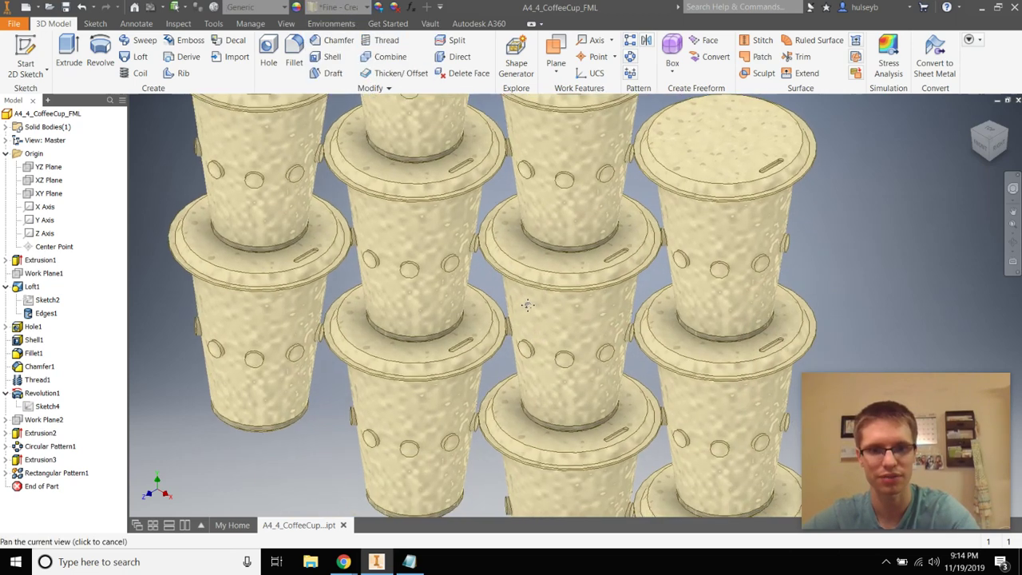
pyautogui.scroll(-5, 526, 304)
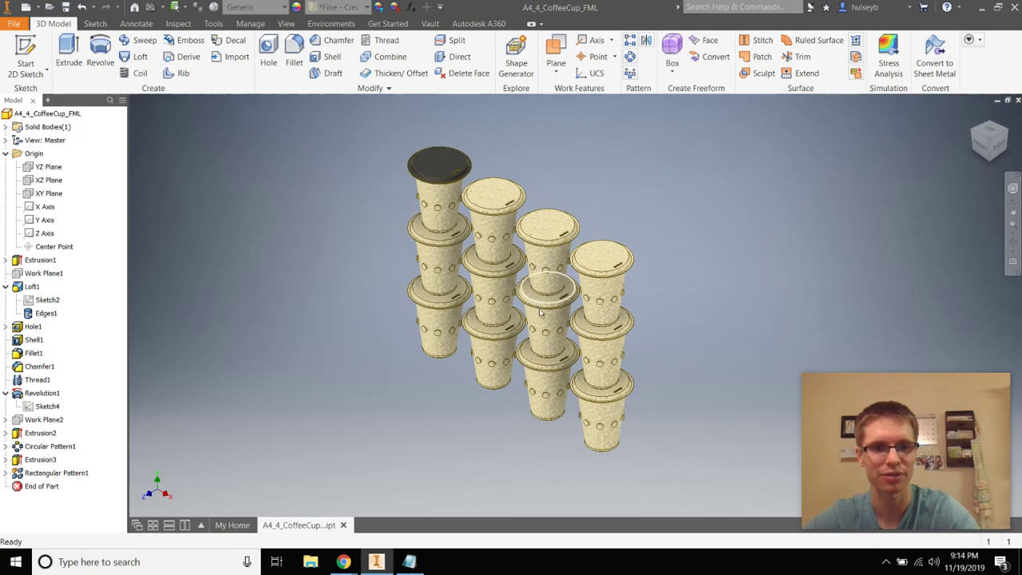
pyautogui.click(973, 117)
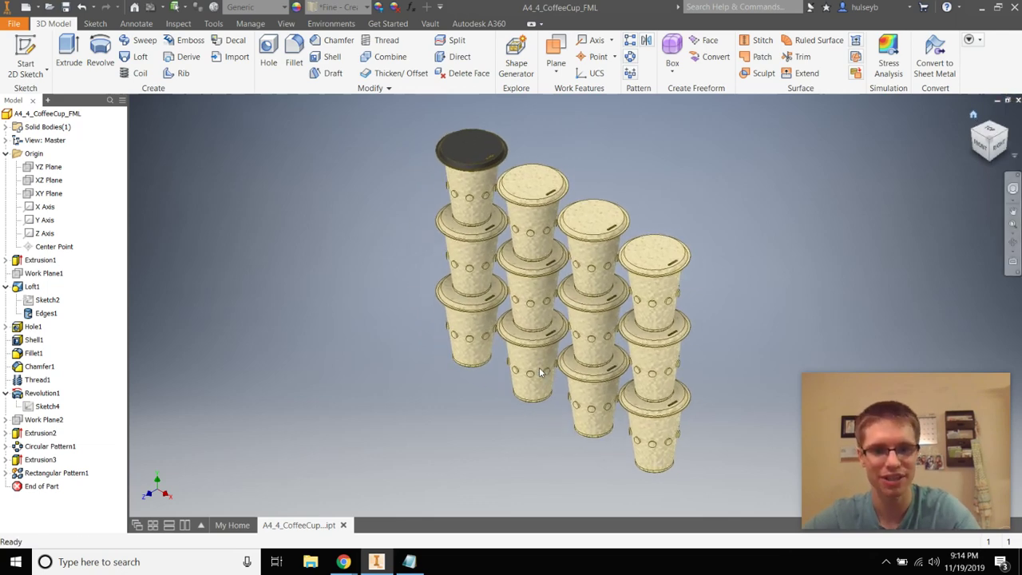
# - Page through the lesson deck's Decal, Emboss and Sweep slides to slide 19, '15. Extrude with Taper'
pyautogui.moveTo(341, 565)
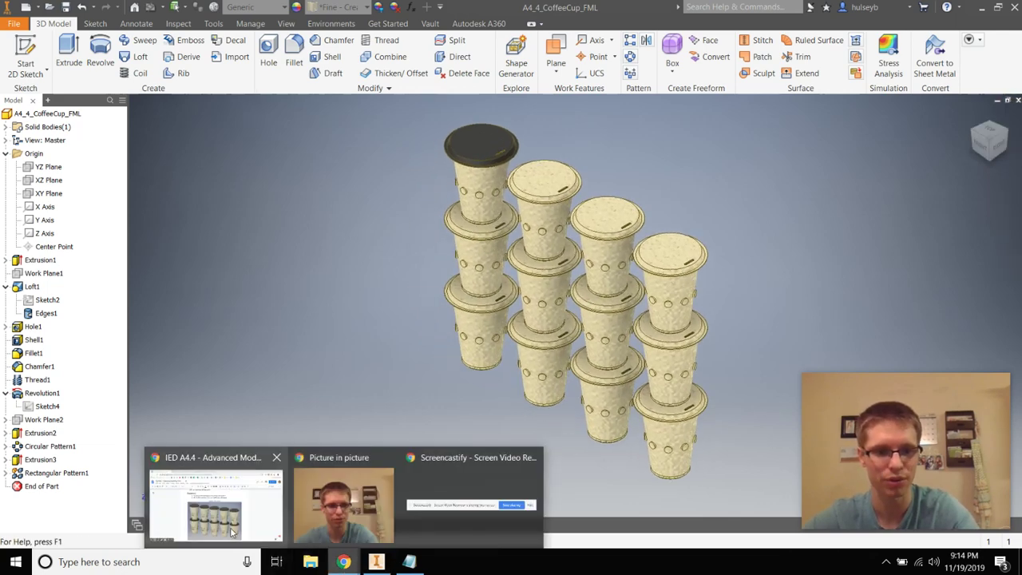
pyautogui.click(214, 503)
pyautogui.click(256, 11)
pyautogui.scroll(-3, 46, 357)
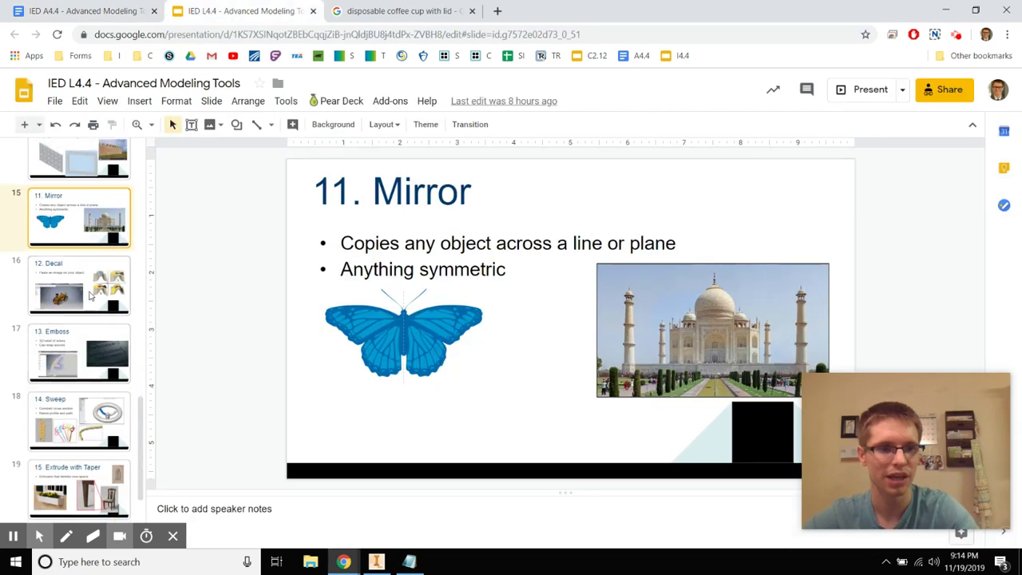
pyautogui.click(88, 273)
pyautogui.press('Down')
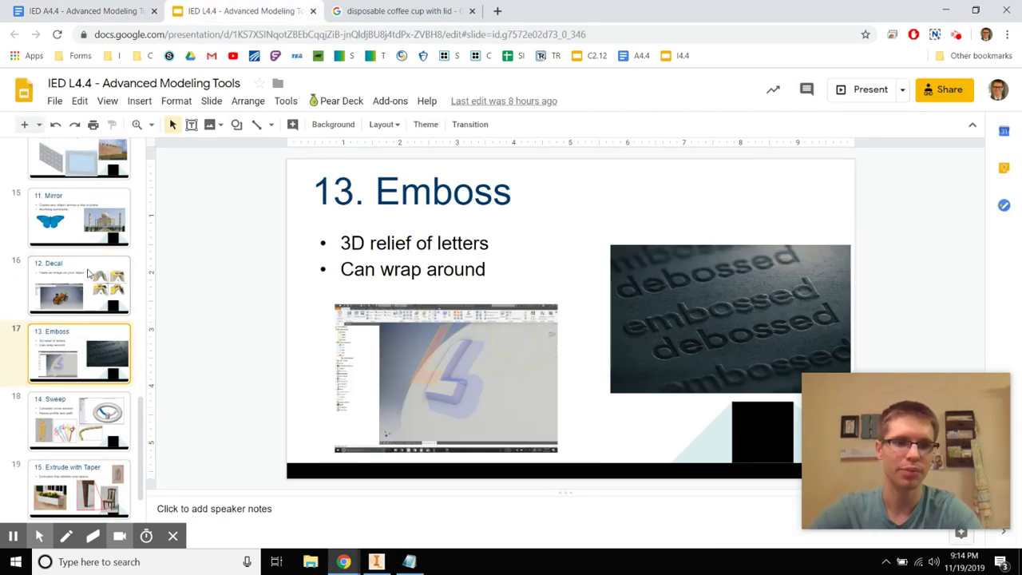
pyautogui.press('Up')
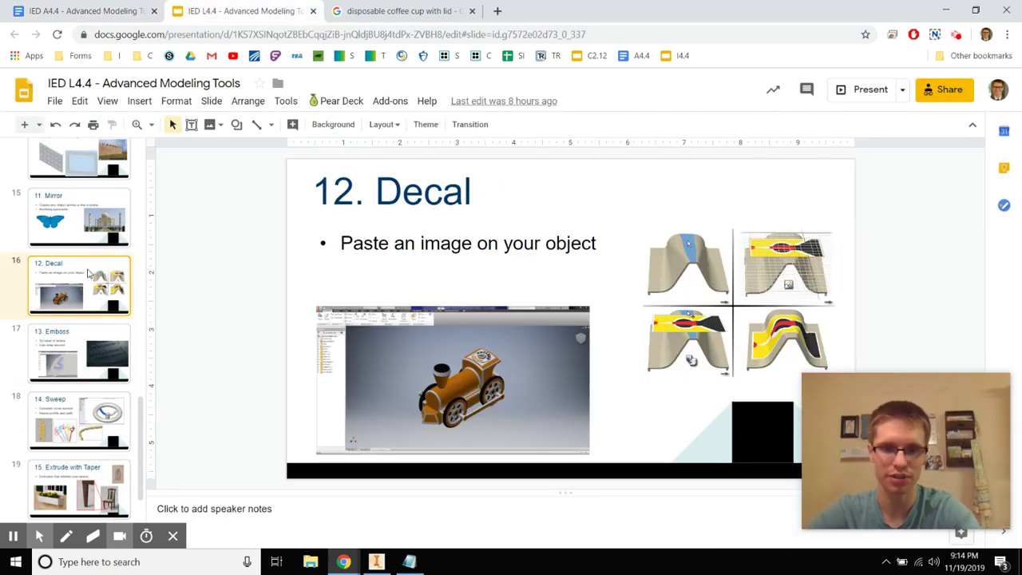
pyautogui.press('Down')
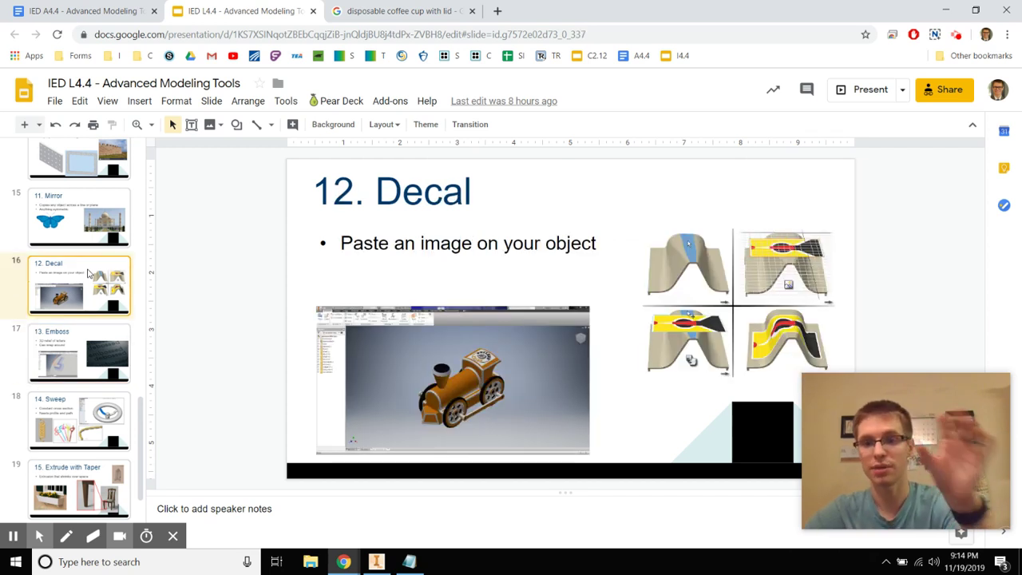
pyautogui.press('Down')
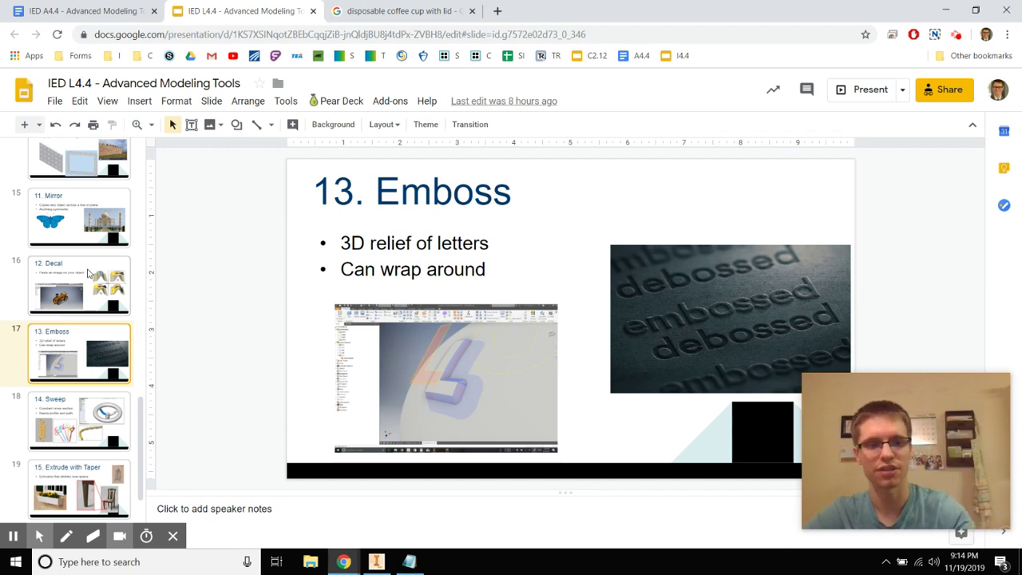
pyautogui.press('Down')
pyautogui.press('Up')
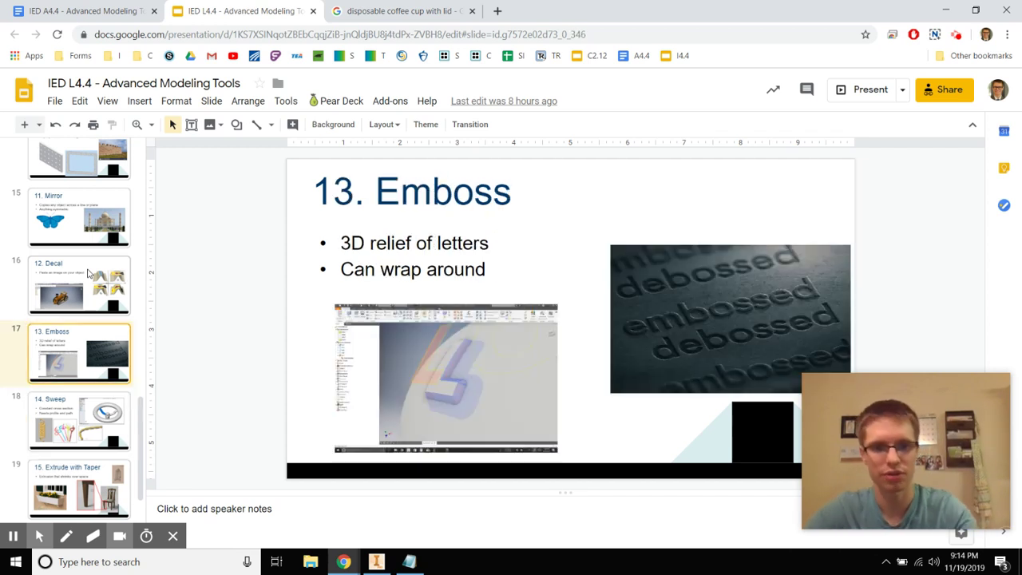
pyautogui.press('Down')
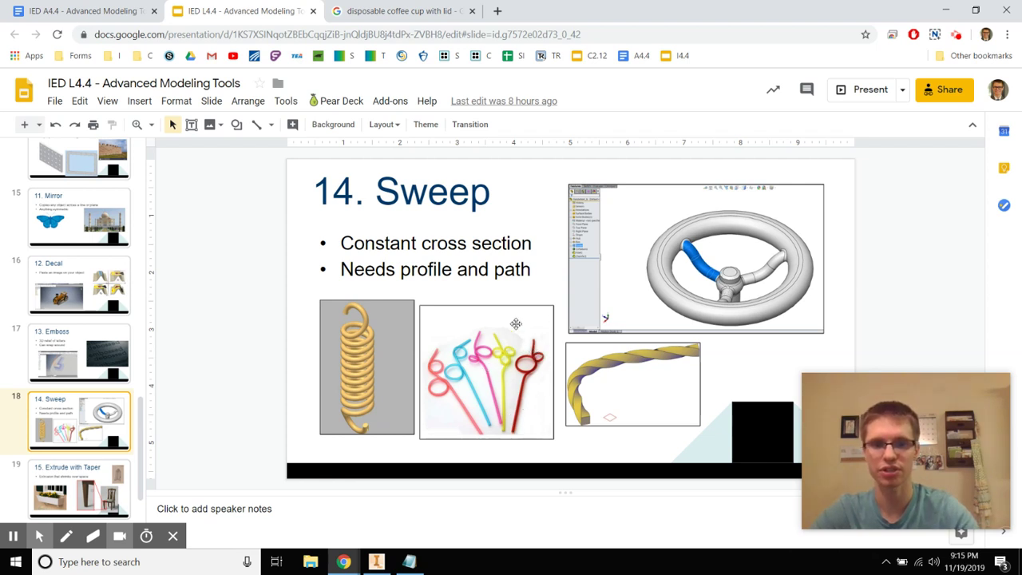
pyautogui.scroll(-1, 68, 442)
pyautogui.click(77, 415)
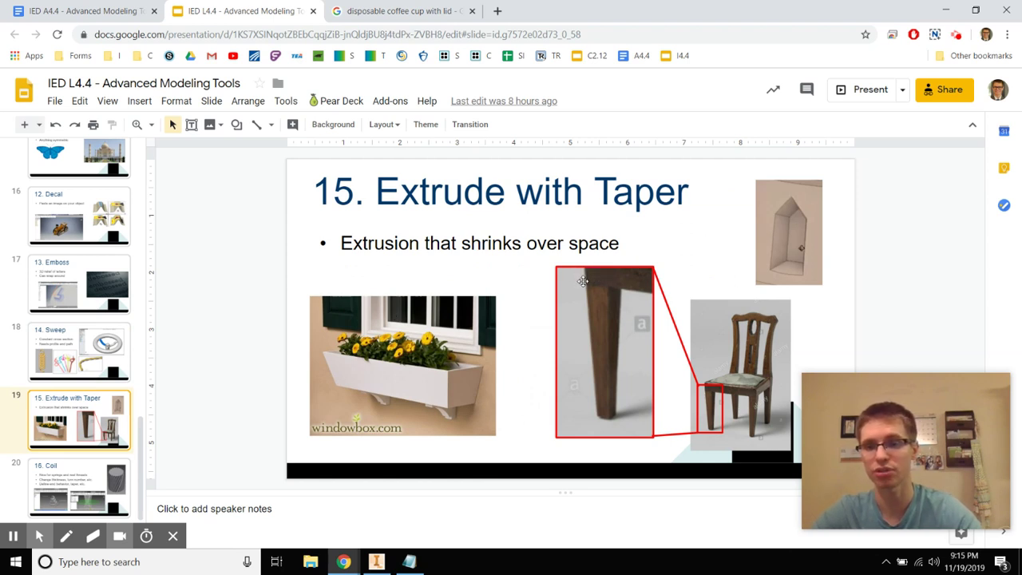
# - Back in Inventor, review Extrusion3's taper setting and confirm it unchanged with no taper
pyautogui.click(375, 561)
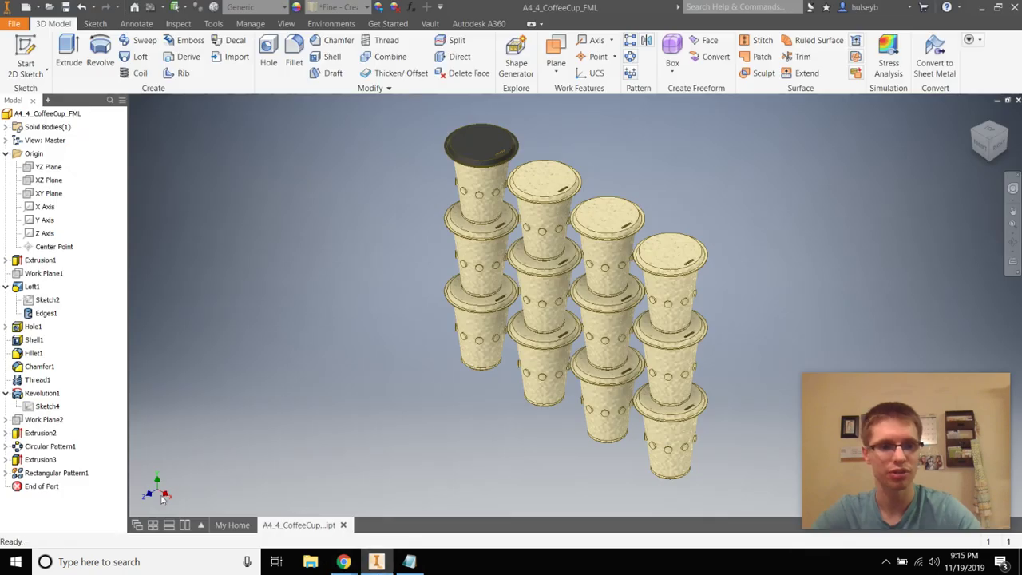
pyautogui.doubleClick(32, 460)
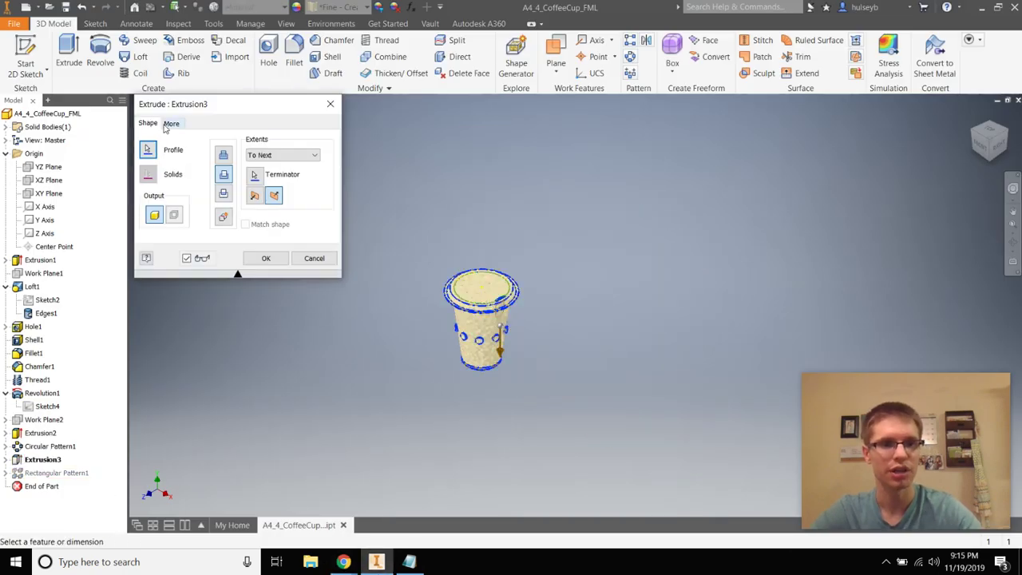
pyautogui.click(170, 124)
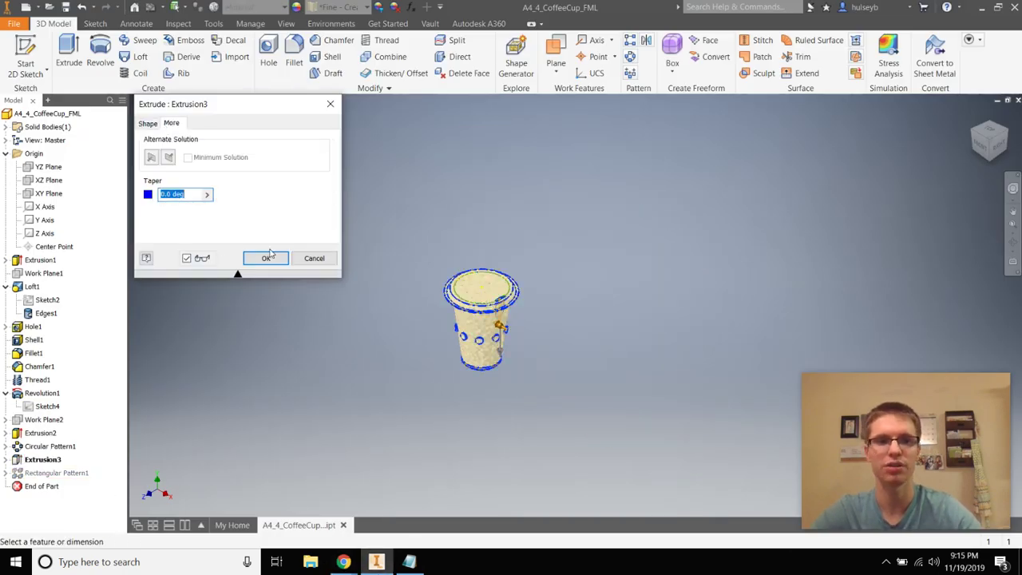
pyautogui.click(266, 258)
# - Show slide 20, '16. Coil', in the lesson slide deck
pyautogui.moveTo(344, 561)
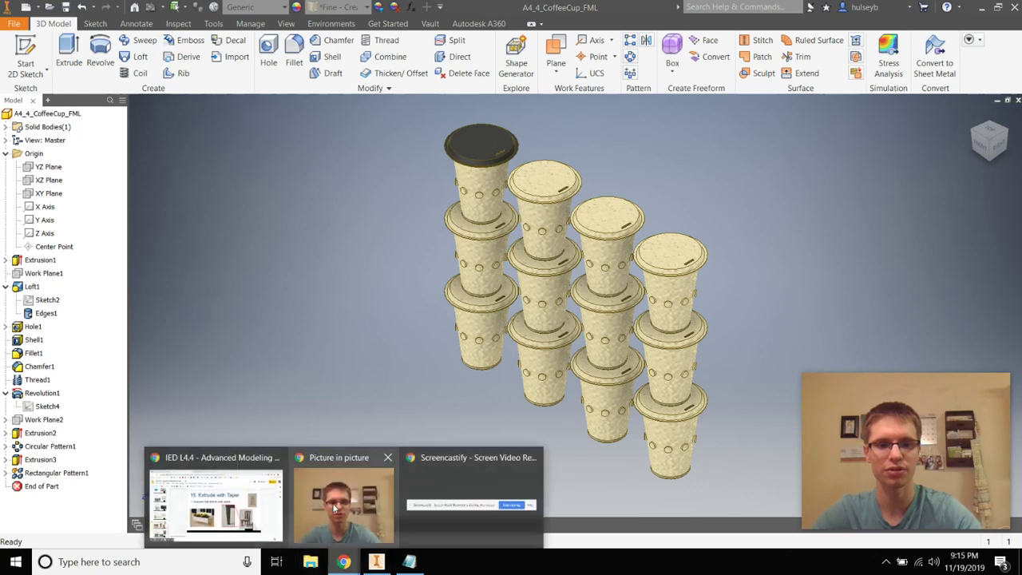
pyautogui.click(198, 513)
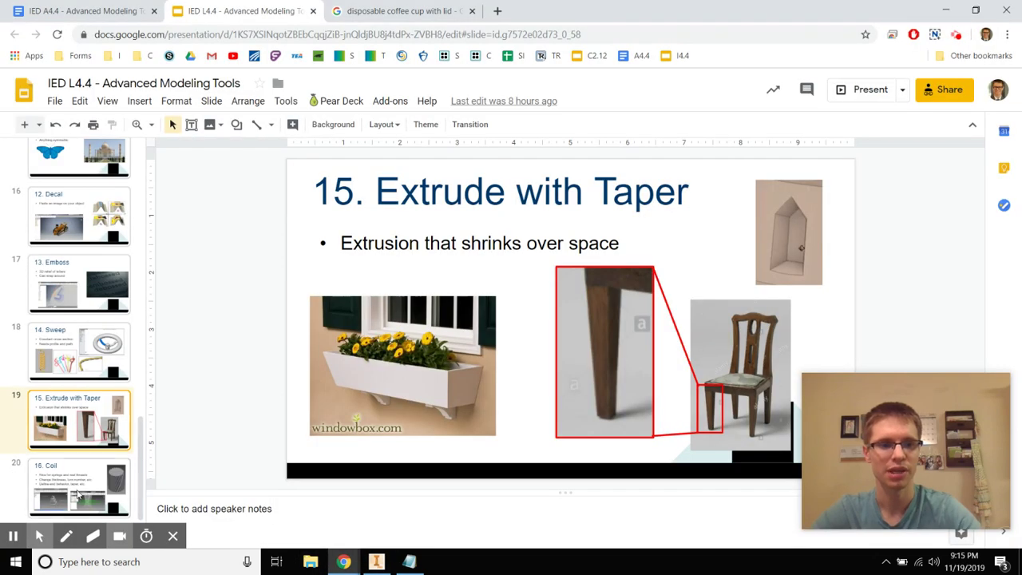
pyautogui.click(77, 495)
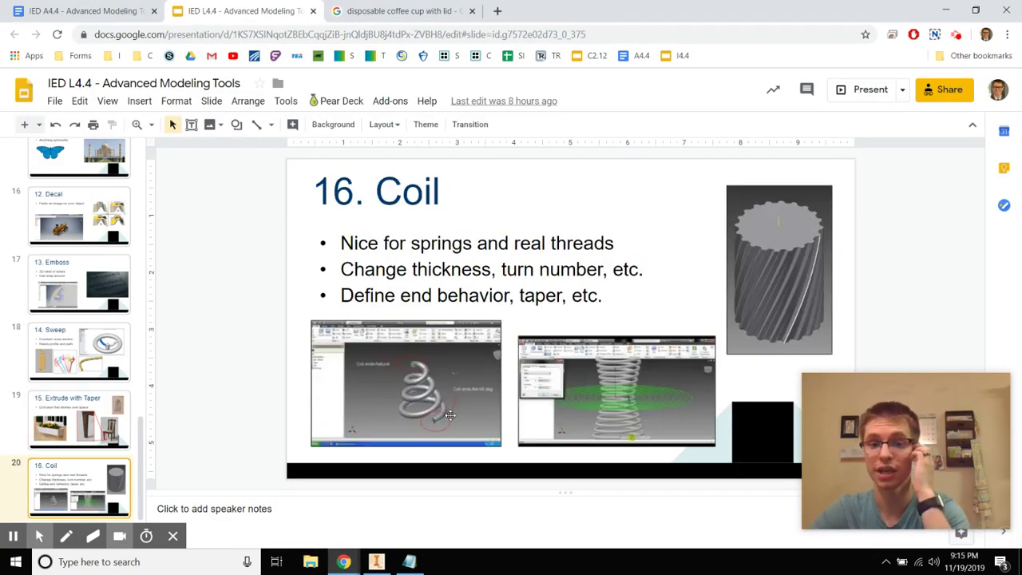